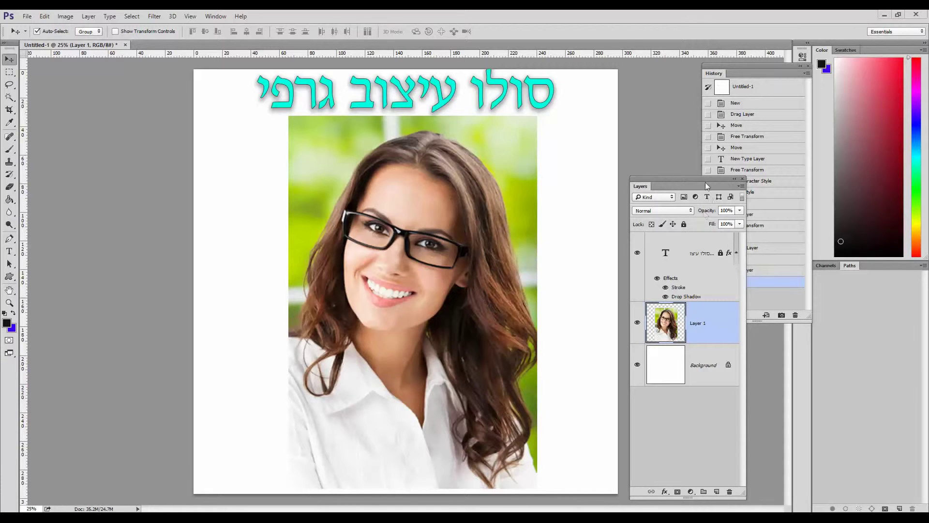
Duplicate the portrait on Layer 1, keeping the copy aligned exactly over the original.
{"action": "left_click_drag", "start_coordinate": [705, 182], "coordinate": [726, 129]}
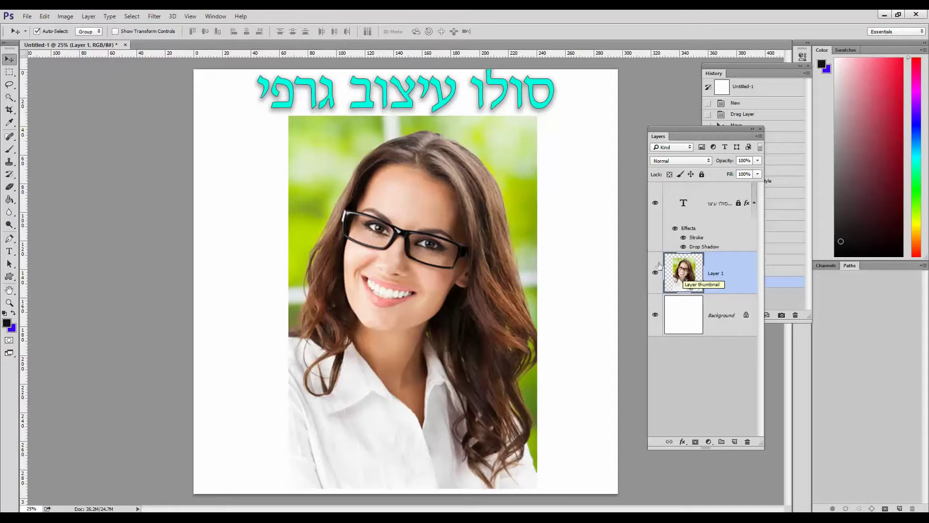
{"action": "left_click_drag", "start_coordinate": [680, 263], "coordinate": [735, 441]}
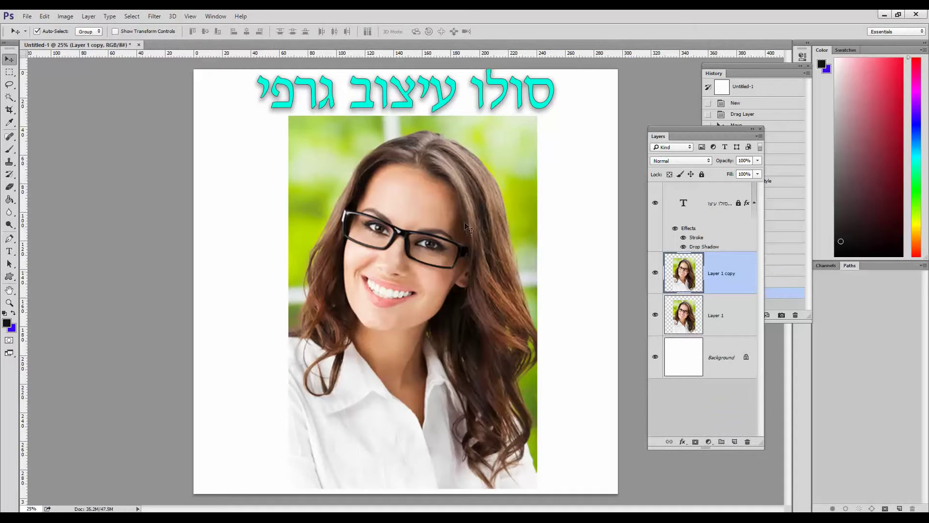
{"action": "left_click_drag", "start_coordinate": [462, 225], "coordinate": [414, 237]}
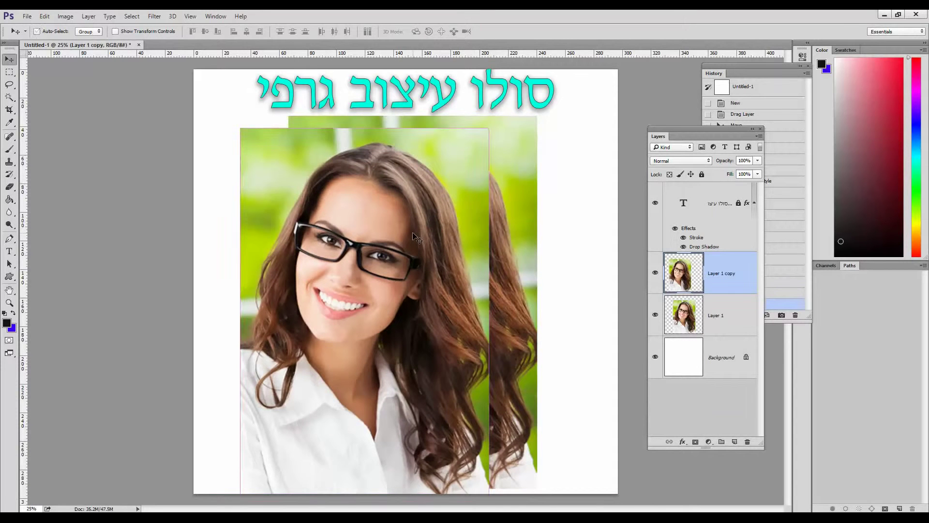
{"action": "key", "text": "ctrl+z"}
Hide the copied portrait layer and place Layer 1 above it in the layer stack.
{"action": "left_click", "coordinate": [656, 272]}
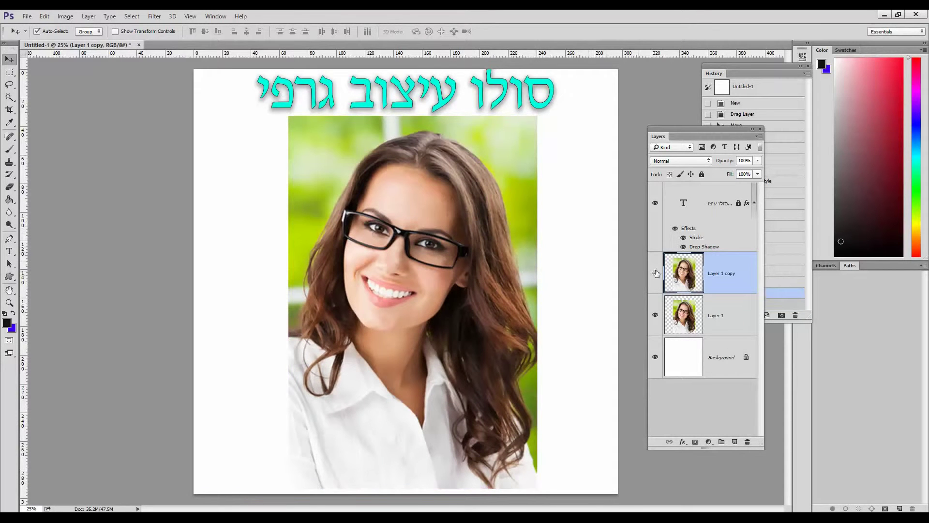
{"action": "left_click_drag", "start_coordinate": [712, 319], "coordinate": [713, 264]}
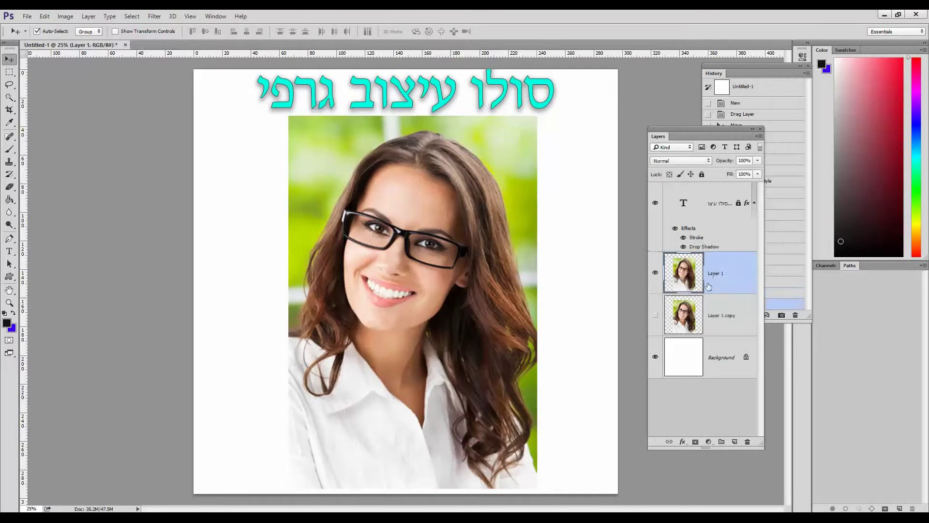
Rename the hidden portrait copy layer as "המשוכפלת".
{"action": "double_click", "coordinate": [714, 315]}
{"action": "type", "text": "ה"}
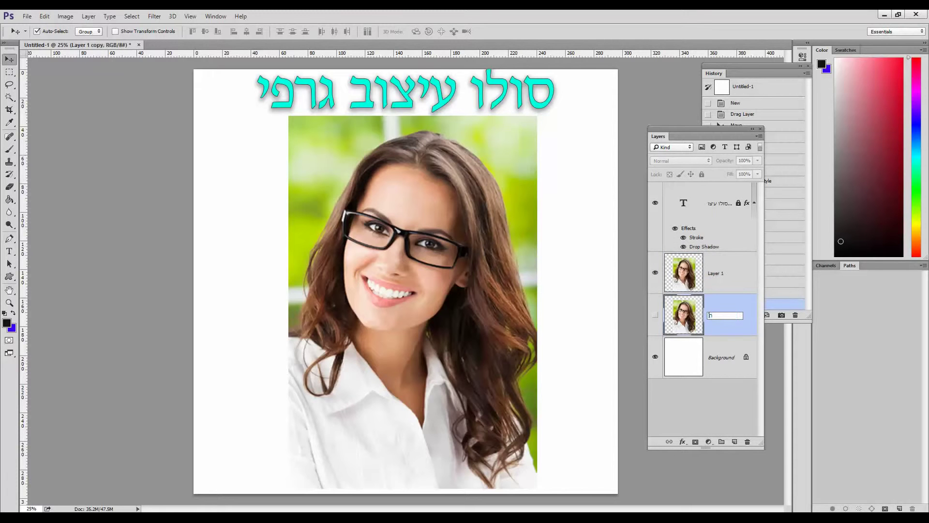
{"action": "type", "text": "משוכפלת"}
{"action": "key", "text": "Return"}
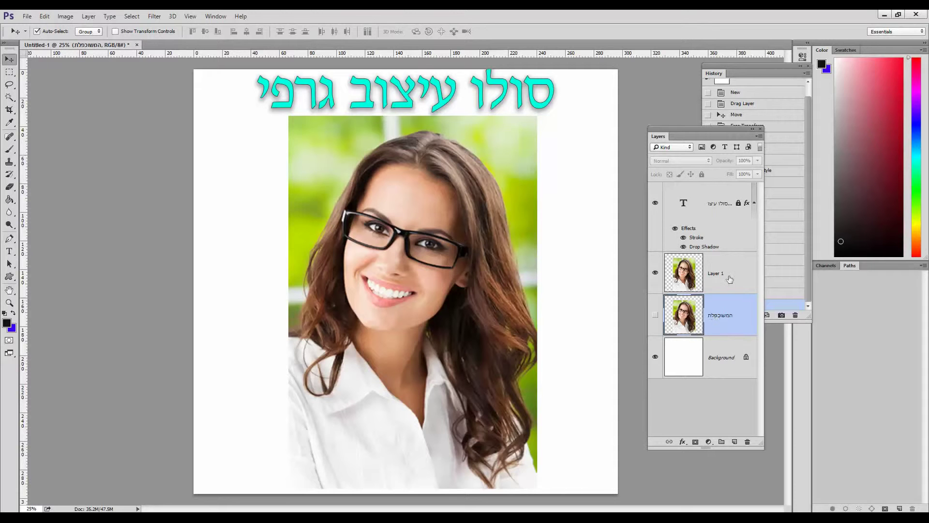
Cut two vertical and two horizontal strips out of the portrait on Layer 1, dividing it into nine rectangular pieces.
{"action": "left_click", "coordinate": [719, 276]}
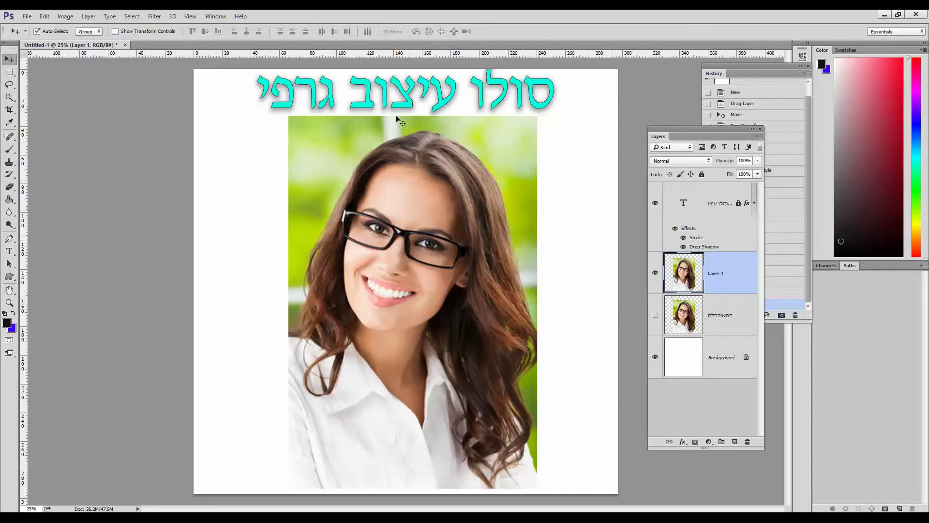
{"action": "left_click", "coordinate": [9, 71]}
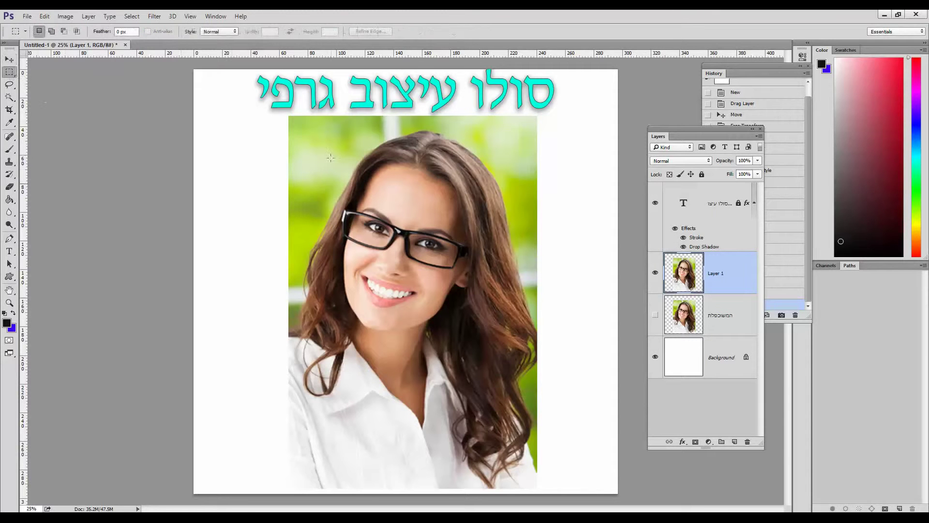
{"action": "left_click_drag", "start_coordinate": [332, 102], "coordinate": [347, 224]}
{"action": "left_click_drag", "start_coordinate": [345, 172], "coordinate": [351, 489]}
{"action": "key", "text": "Delete"}
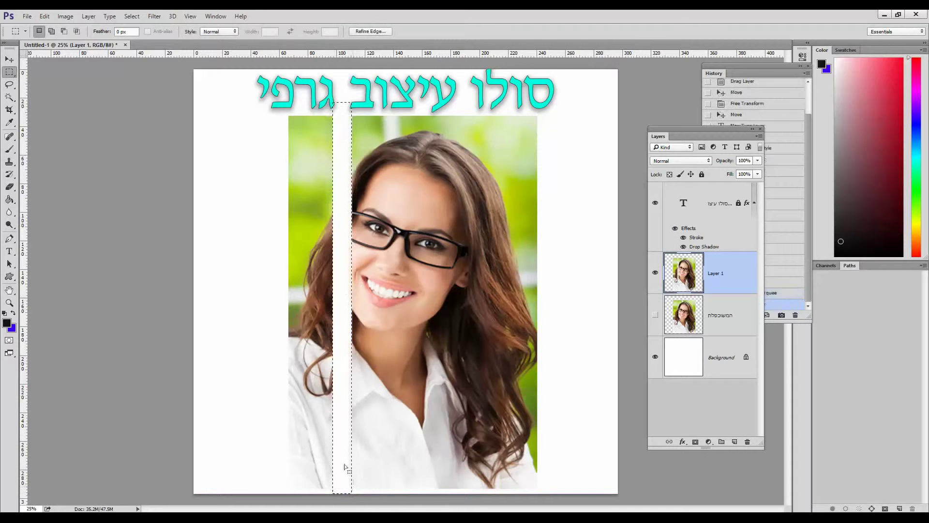
{"action": "left_click_drag", "start_coordinate": [244, 389], "coordinate": [570, 413]}
{"action": "key", "text": "Delete"}
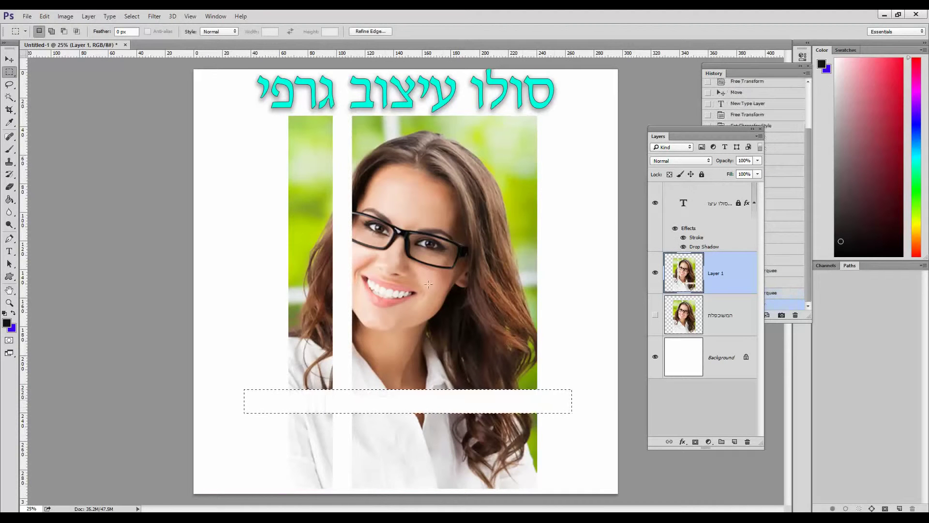
{"action": "left_click_drag", "start_coordinate": [269, 218], "coordinate": [592, 240]}
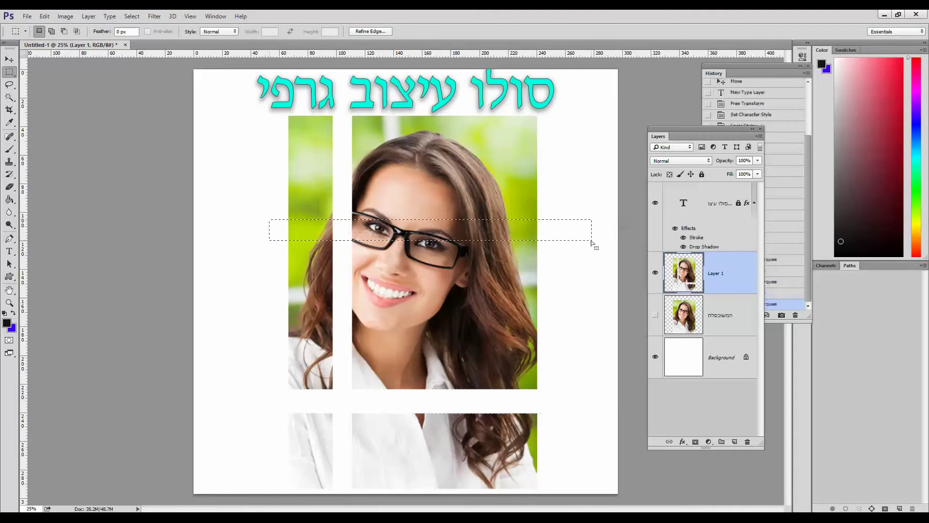
{"action": "key", "text": "Delete"}
{"action": "left_click_drag", "start_coordinate": [453, 96], "coordinate": [483, 493]}
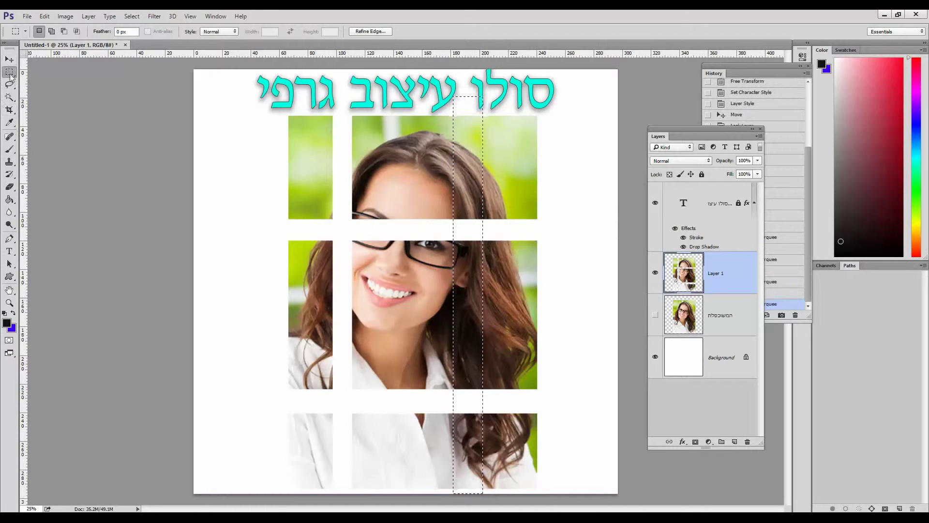
{"action": "key", "text": "Delete"}
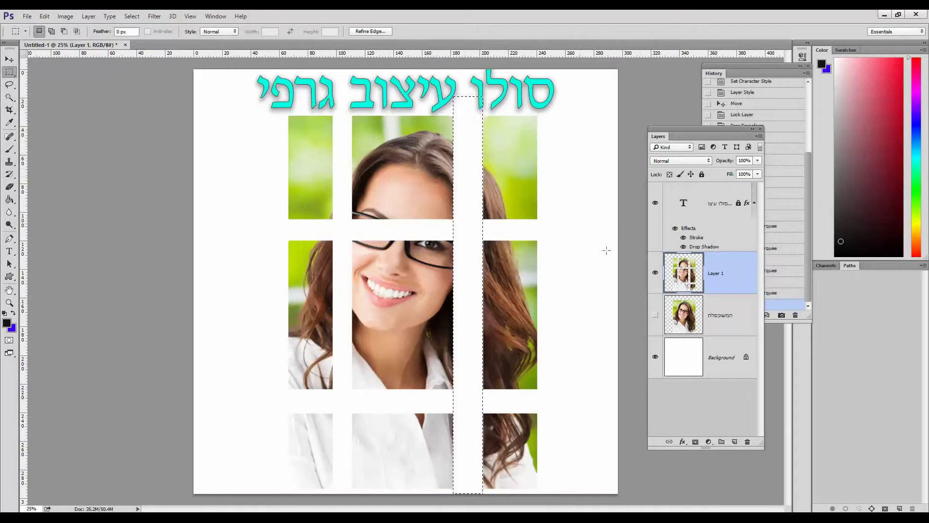
Load the outline of Layer 1's nine pieces as a selection and create a new layer above it named "הצללה".
{"action": "left_click", "coordinate": [687, 286], "text": "ctrl"}
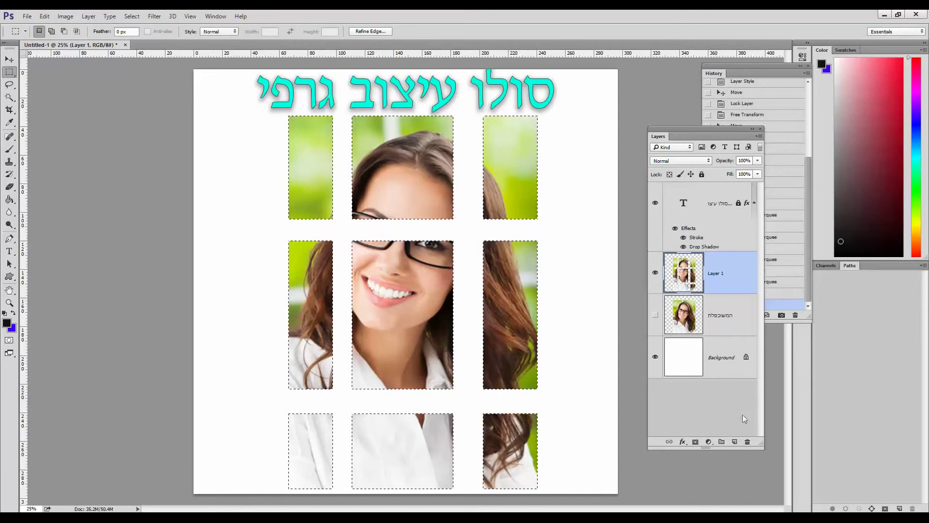
{"action": "left_click", "coordinate": [735, 442]}
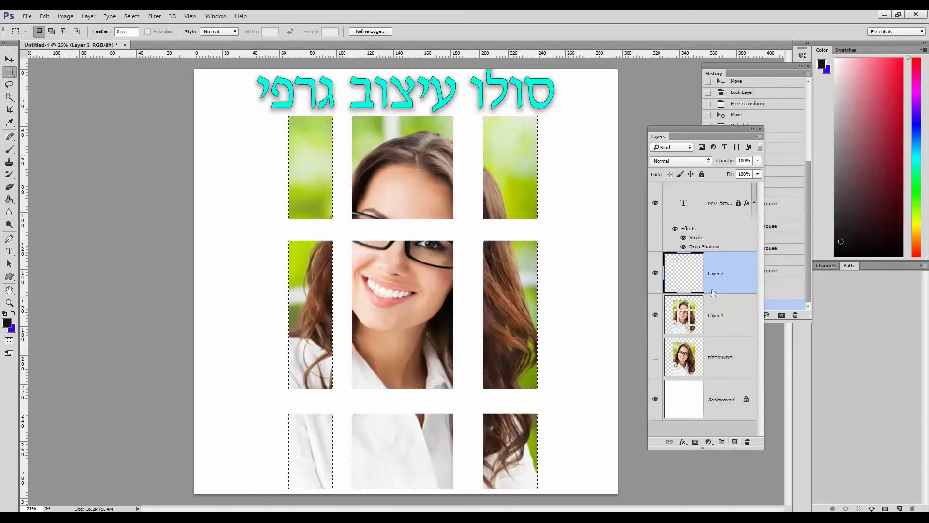
{"action": "double_click", "coordinate": [716, 274]}
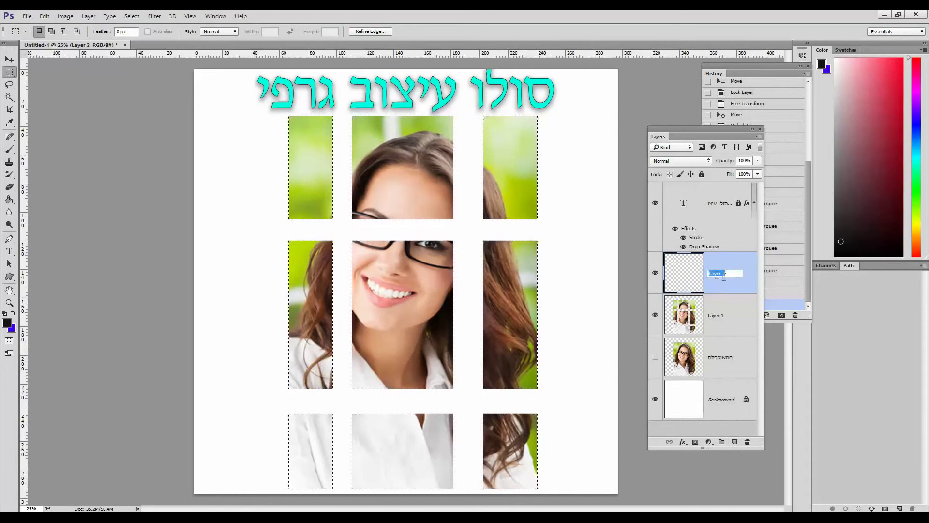
{"action": "type", "text": "הצללה"}
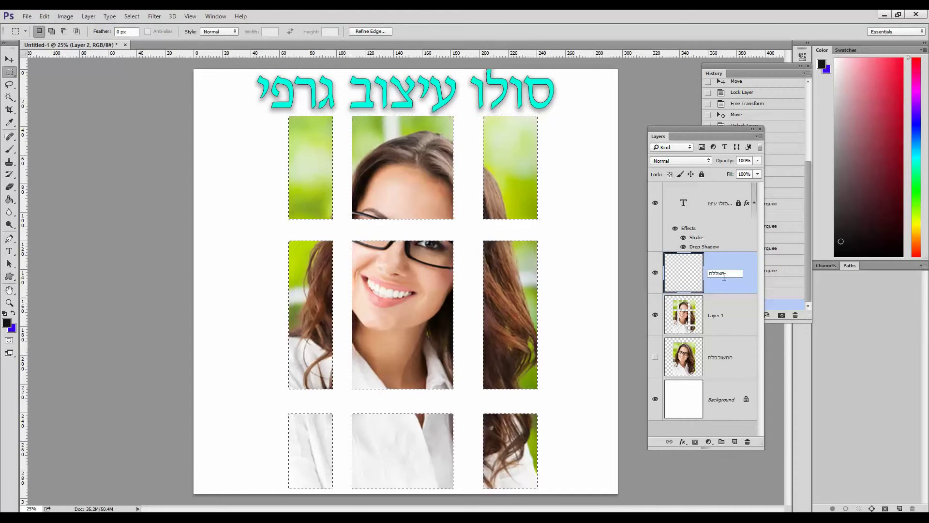
{"action": "key", "text": "Return"}
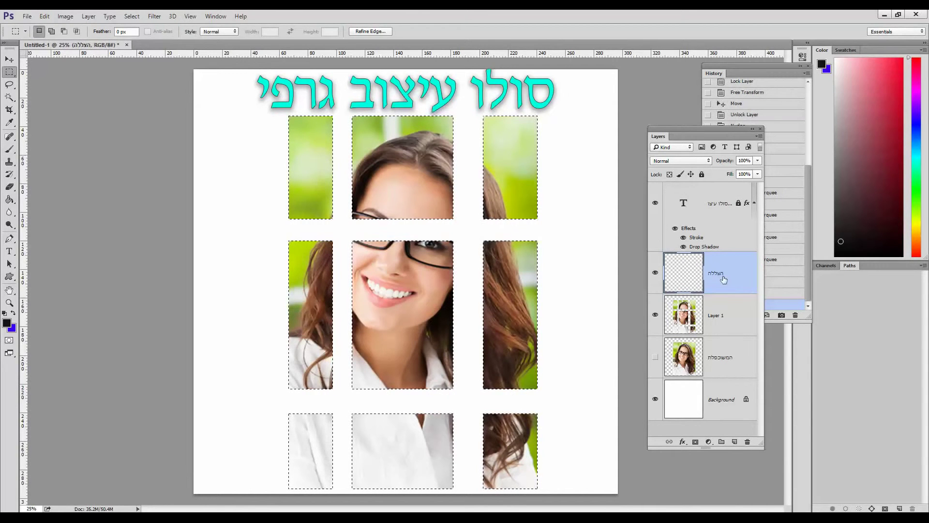
Feather the selection of the nine pieces to soften its edges.
{"action": "left_click", "coordinate": [129, 19]}
{"action": "mouse_move", "coordinate": [150, 142]}
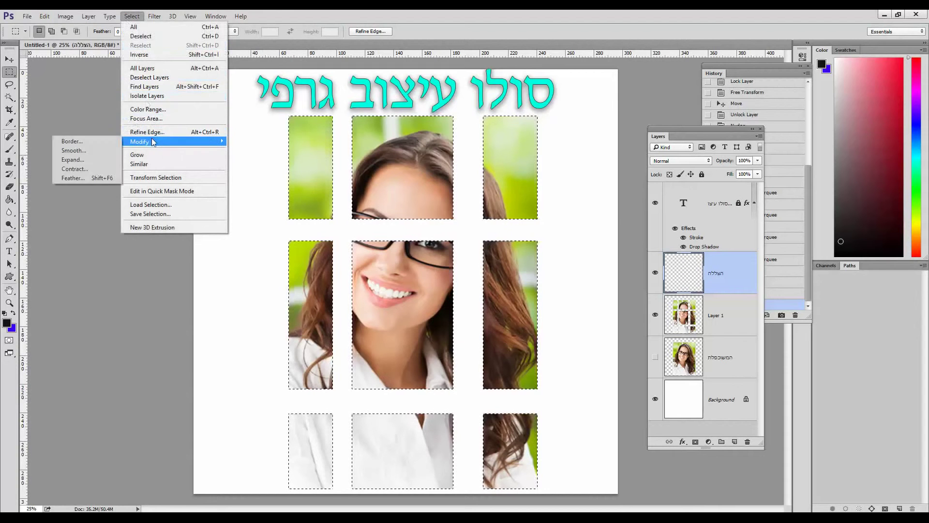
{"action": "left_click", "coordinate": [73, 178]}
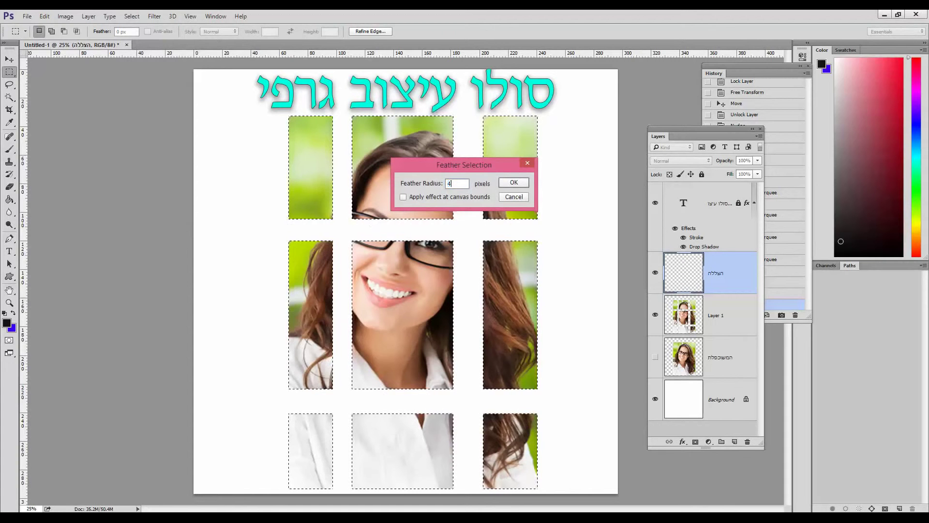
{"action": "key", "text": "Return"}
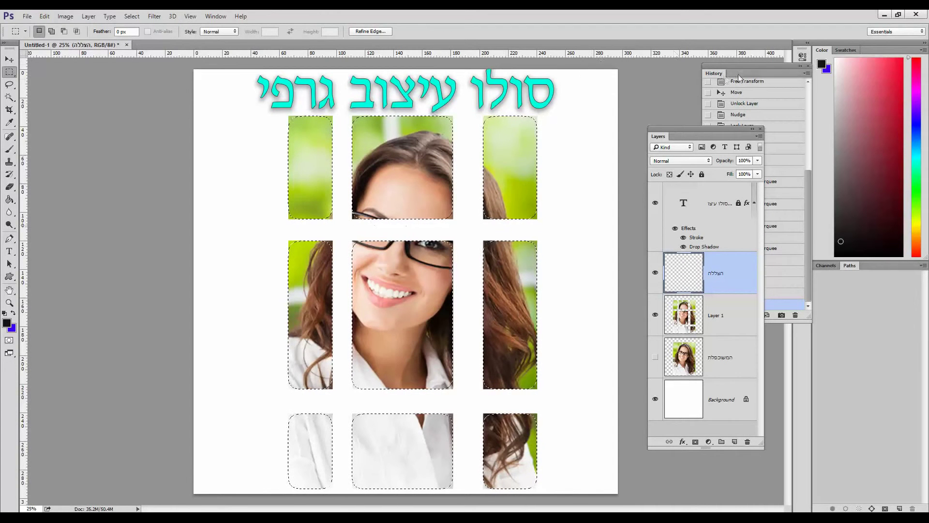
{"action": "left_click_drag", "start_coordinate": [736, 74], "coordinate": [99, 97]}
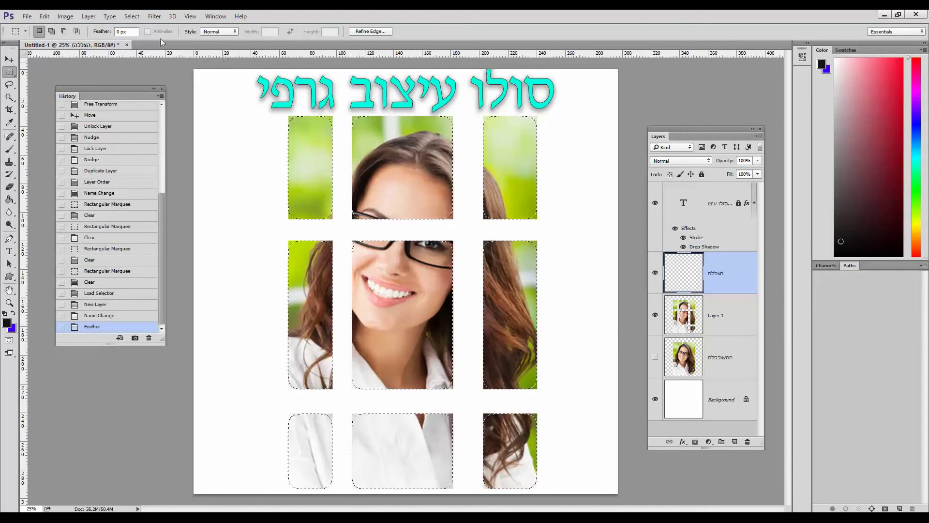
Fill the feathered selection on the "הצללה" layer with black at 100% opacity in Normal mode, and deselect.
{"action": "left_click", "coordinate": [45, 16]}
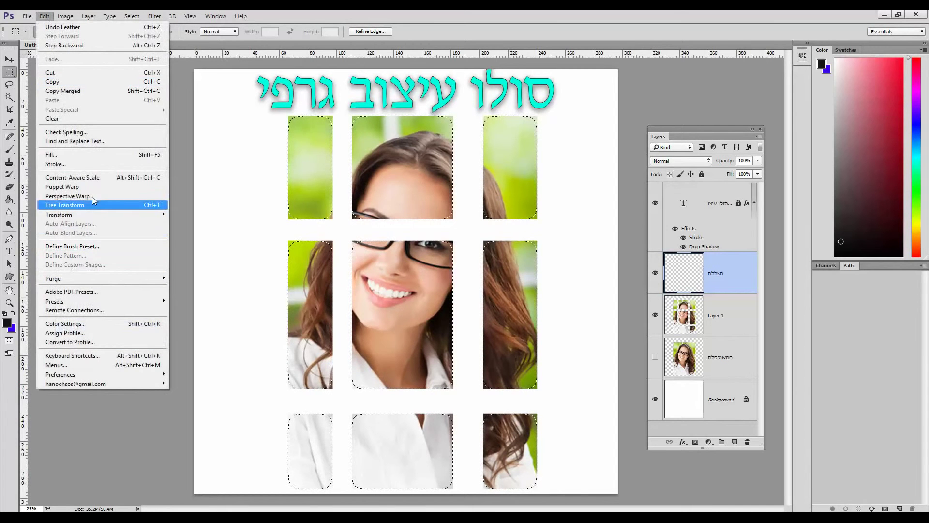
{"action": "left_click", "coordinate": [129, 156]}
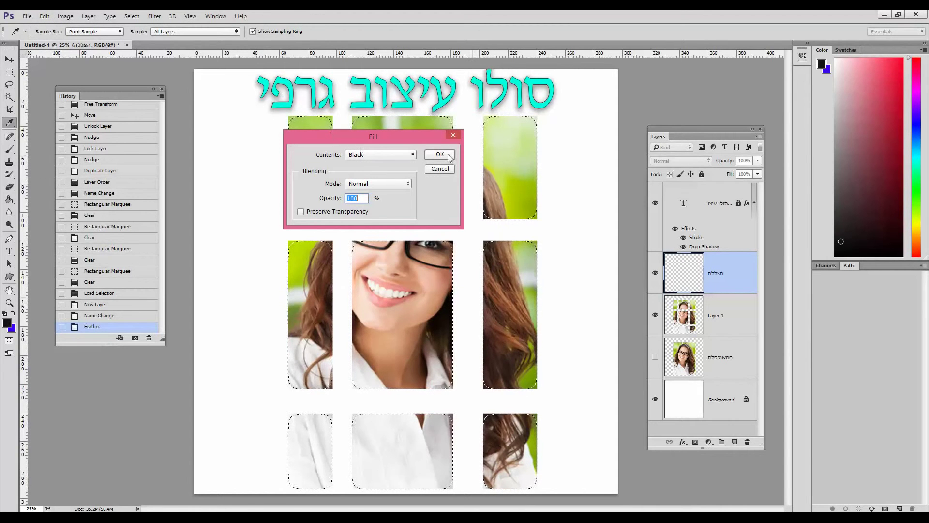
{"action": "left_click", "coordinate": [439, 155]}
{"action": "key", "text": "m"}
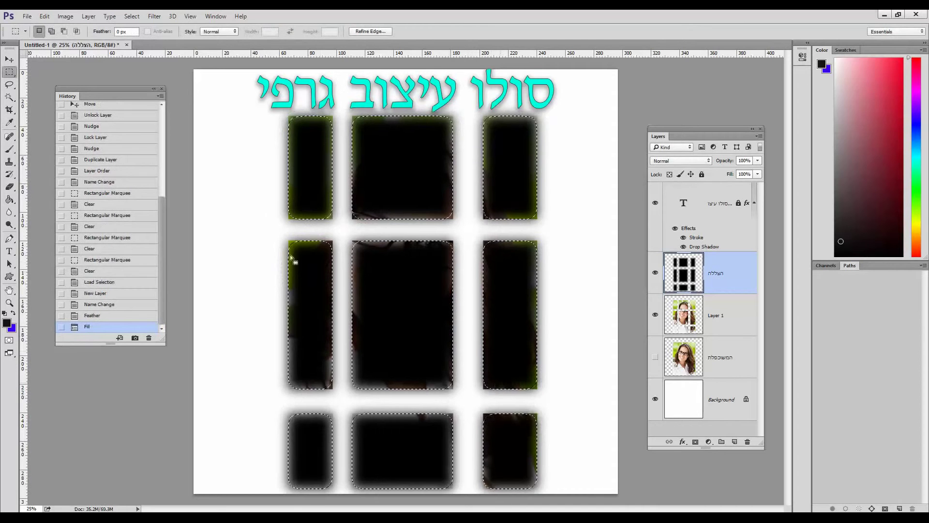
{"action": "left_click", "coordinate": [130, 17]}
{"action": "left_click", "coordinate": [141, 36]}
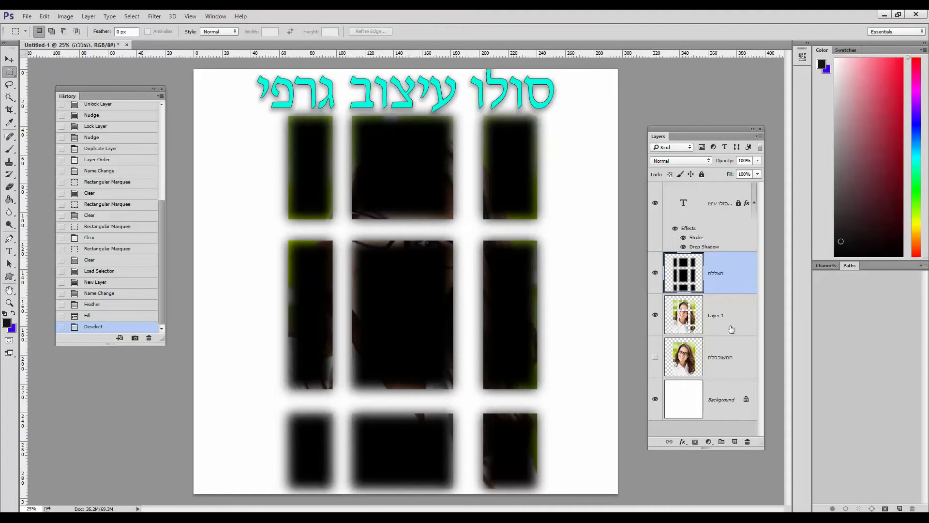
Place Layer 1 above the black "הצללה" layer and show the hidden "המשוכפלת" portrait layer.
{"action": "left_click_drag", "start_coordinate": [732, 330], "coordinate": [726, 261]}
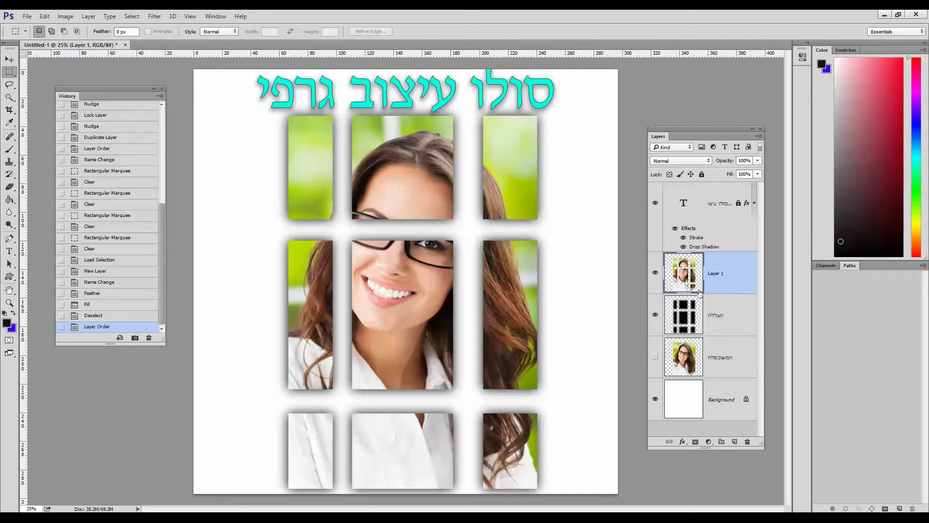
{"action": "left_click", "coordinate": [656, 358]}
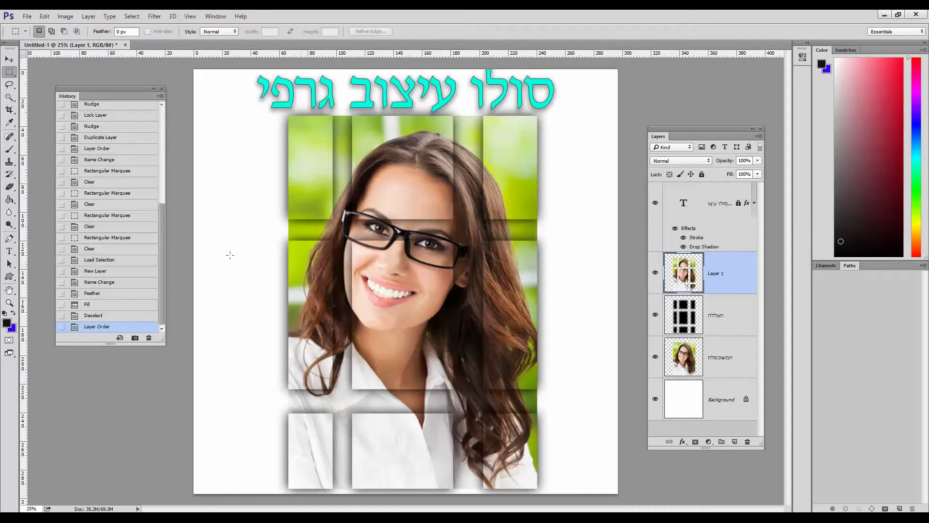
Duplicate the "הצללה" layer to strengthen the shadows around the pieces.
{"action": "left_click", "coordinate": [9, 302]}
{"action": "left_click", "coordinate": [370, 284]}
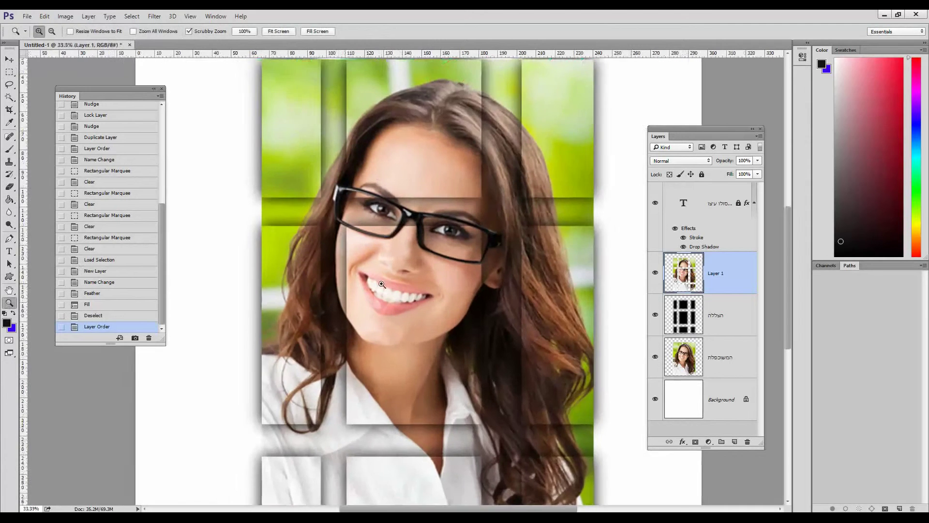
{"action": "left_click", "coordinate": [370, 284]}
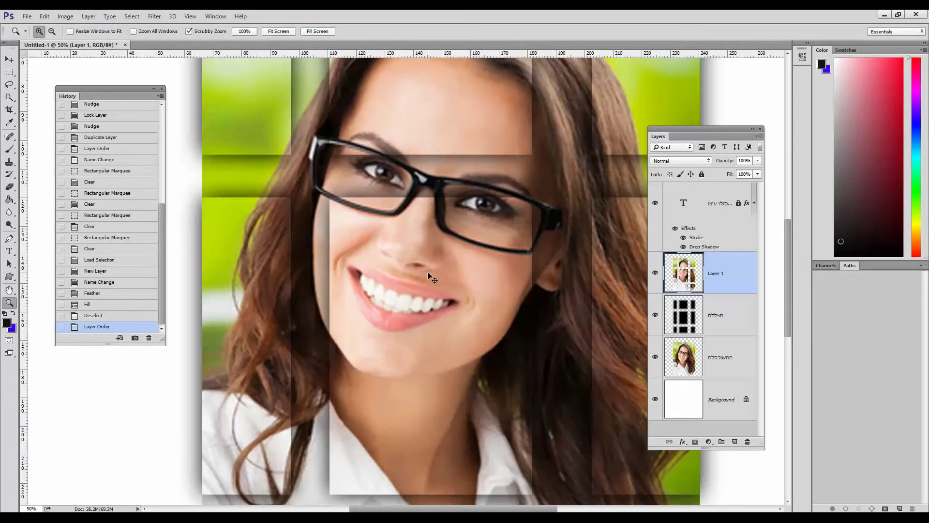
{"action": "key", "text": "ctrl+0"}
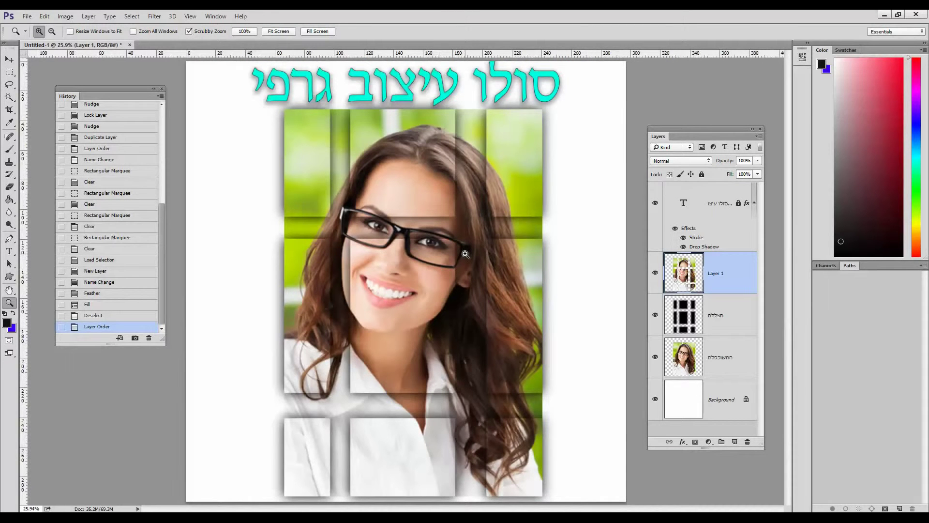
{"action": "left_click", "coordinate": [733, 317]}
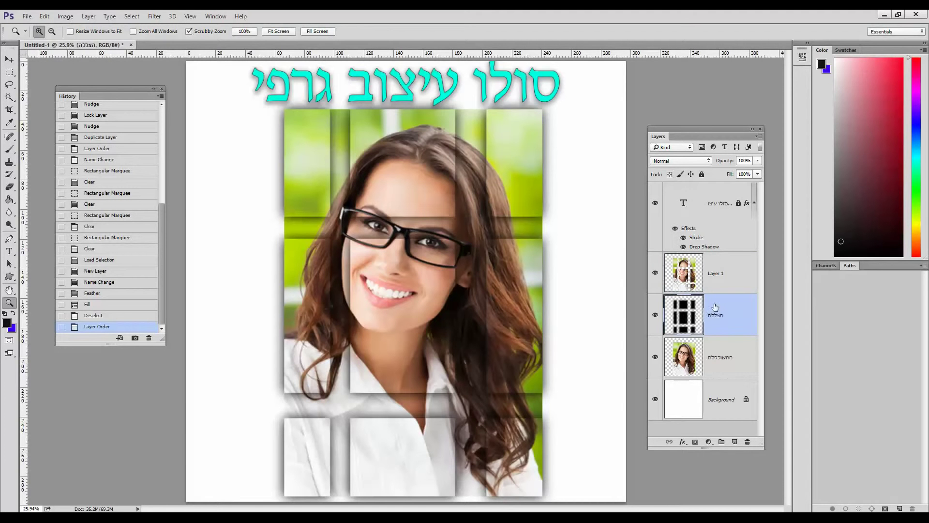
{"action": "left_click_drag", "start_coordinate": [716, 307], "coordinate": [736, 439]}
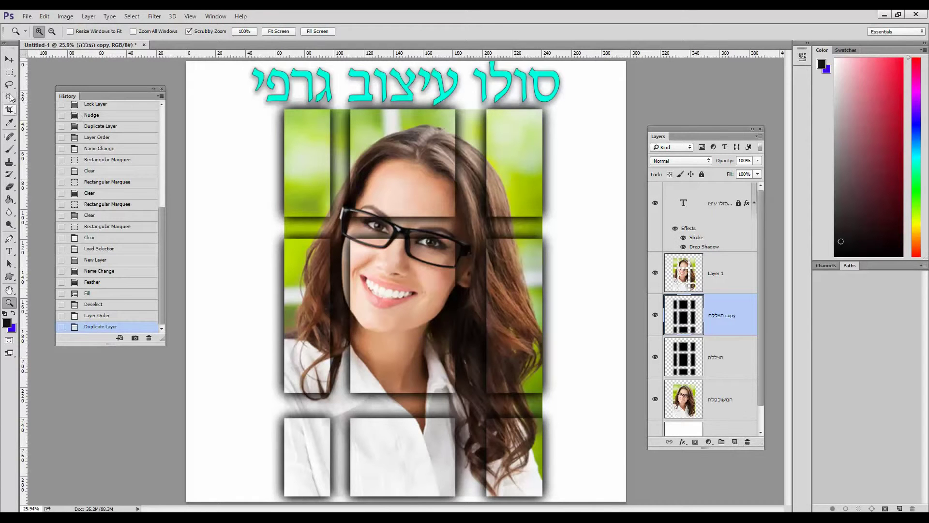
Crop the image tightly to the outer edges of the nine-piece portrait, cutting off the title and white margins.
{"action": "left_click", "coordinate": [9, 110]}
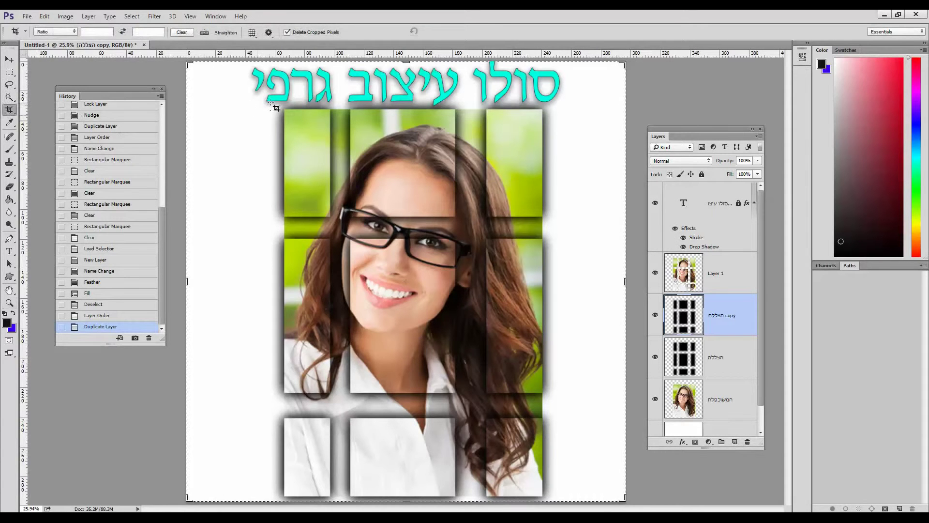
{"action": "mouse_move", "coordinate": [286, 112]}
{"action": "left_mouse_down"}
{"action": "mouse_move", "coordinate": [441, 296]}
{"action": "mouse_move", "coordinate": [550, 499]}
{"action": "mouse_move", "coordinate": [543, 493]}
{"action": "left_mouse_up"}
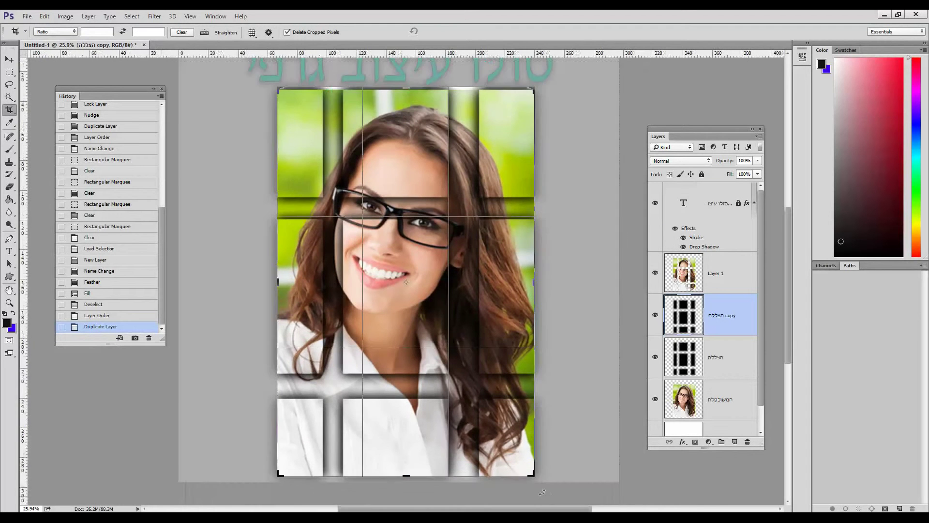
{"action": "key", "text": "Return"}
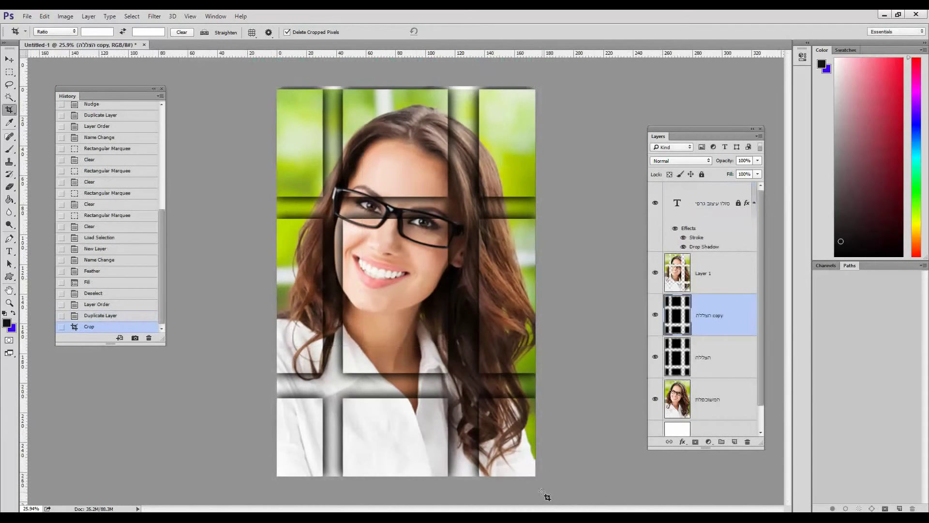
{"action": "key", "text": "ctrl+0"}
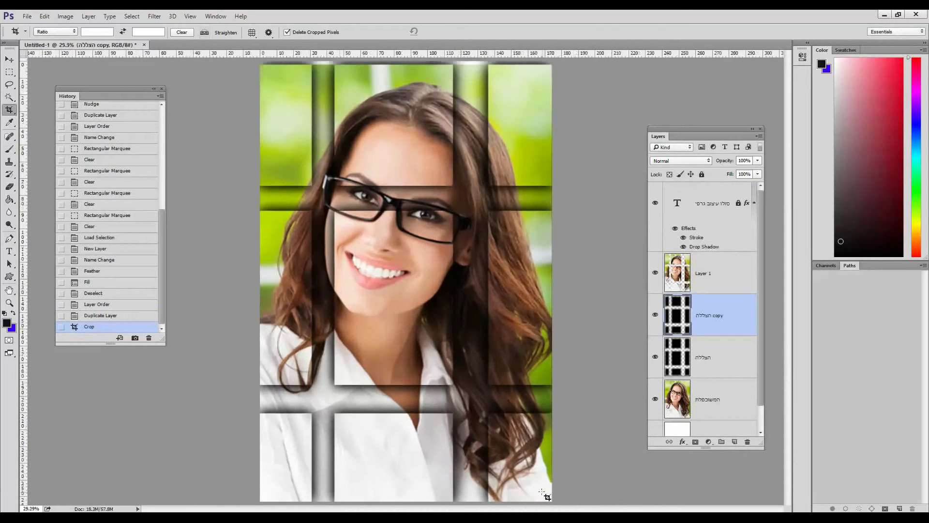
Add a new empty layer at the top of the layer stack and draw a rectangular selection around nearly the whole canvas.
{"action": "left_click", "coordinate": [735, 441]}
{"action": "left_click_drag", "start_coordinate": [726, 319], "coordinate": [718, 194]}
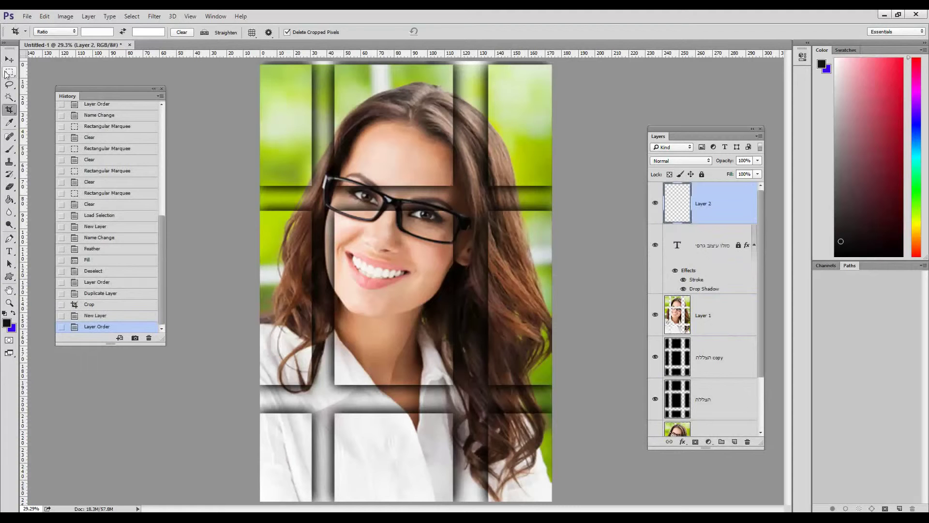
{"action": "key", "text": "m"}
{"action": "left_click_drag", "start_coordinate": [260, 66], "coordinate": [567, 511]}
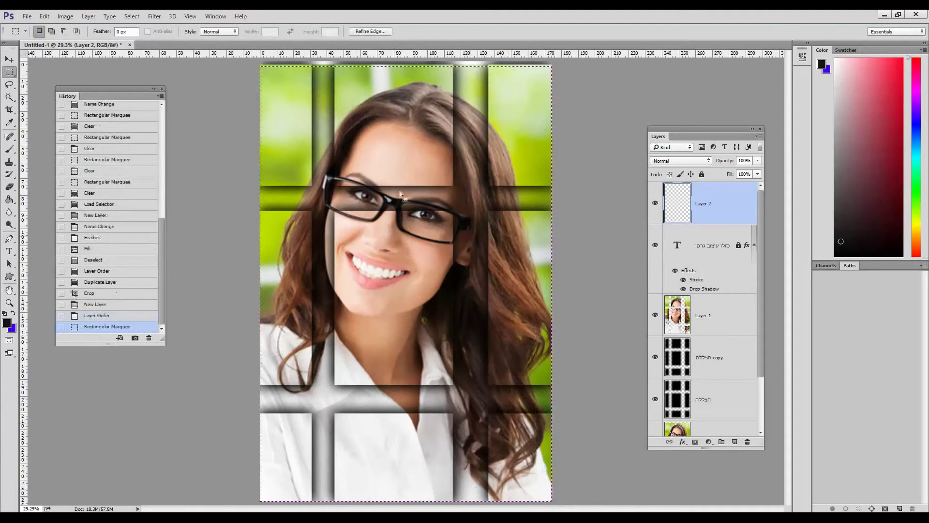
Try a 100 px black stroke centered on the selection at 100% opacity in Normal mode, and undo it.
{"action": "left_click", "coordinate": [44, 16]}
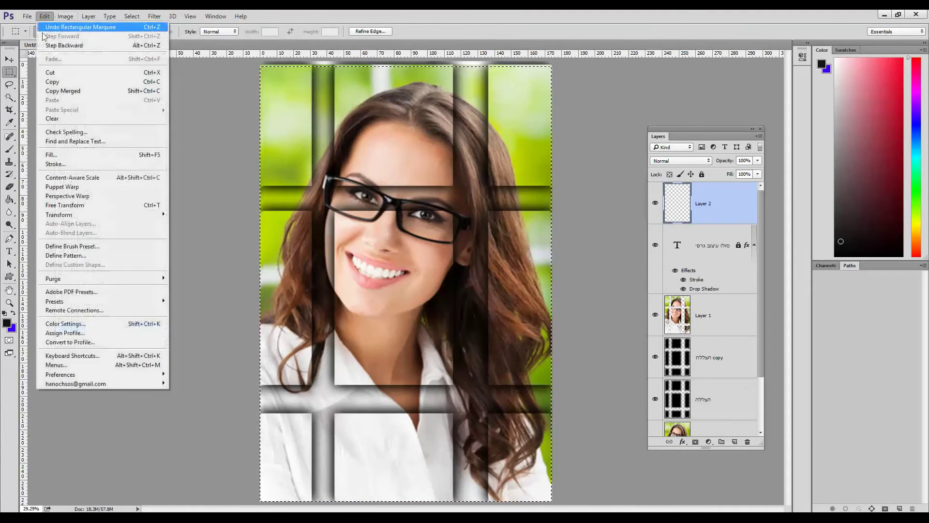
{"action": "left_click", "coordinate": [55, 164]}
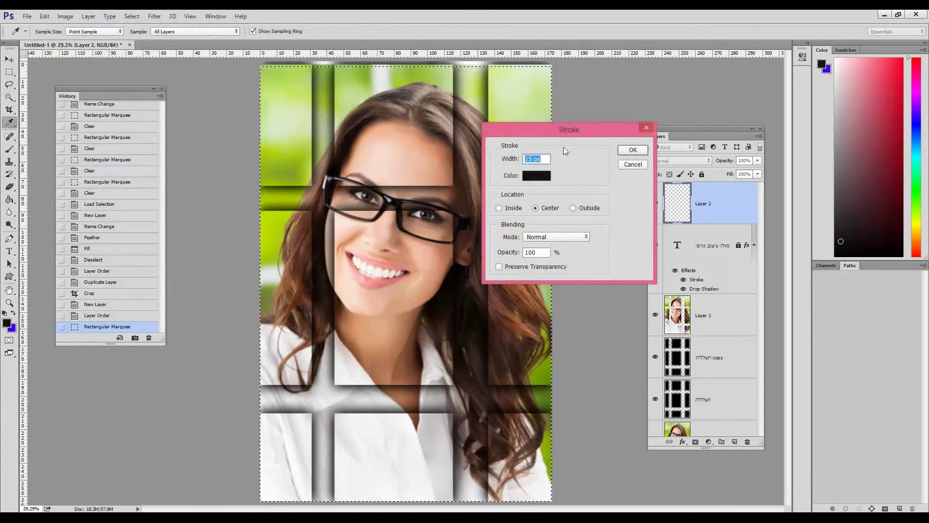
{"action": "left_click_drag", "start_coordinate": [571, 131], "coordinate": [623, 116]}
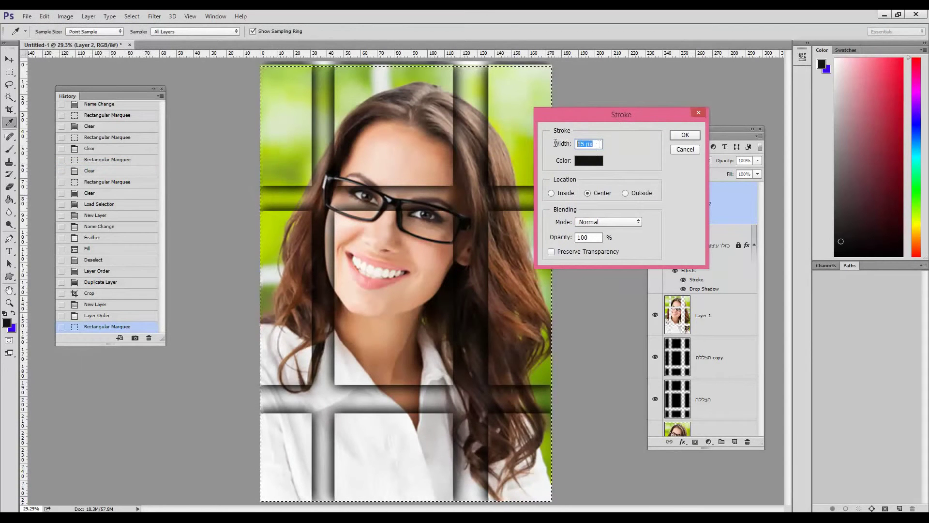
{"action": "type", "text": "100"}
{"action": "key", "text": "Return"}
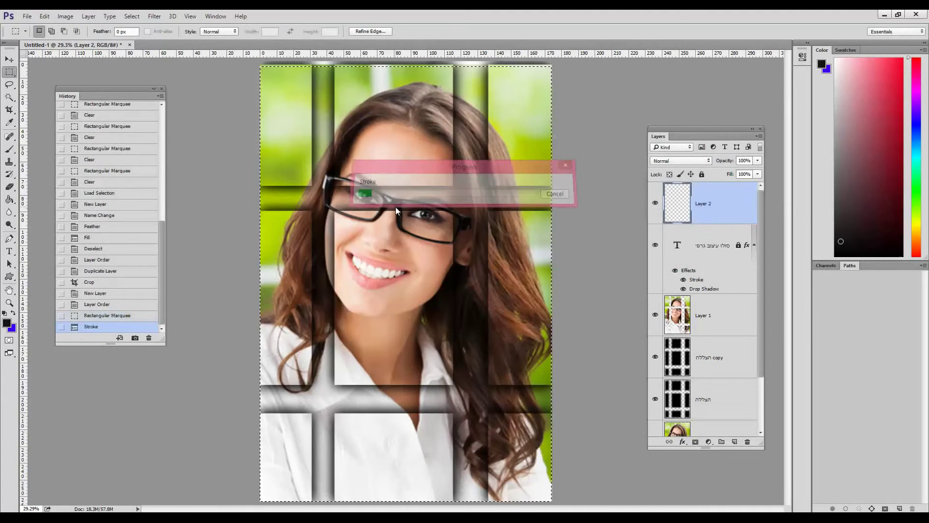
{"action": "key", "text": "ctrl+d"}
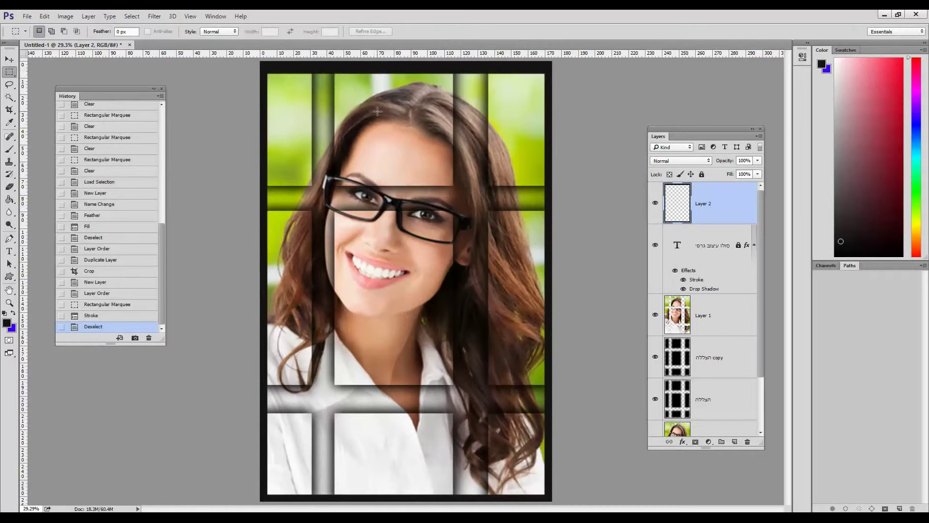
{"action": "key", "text": "ctrl+z"}
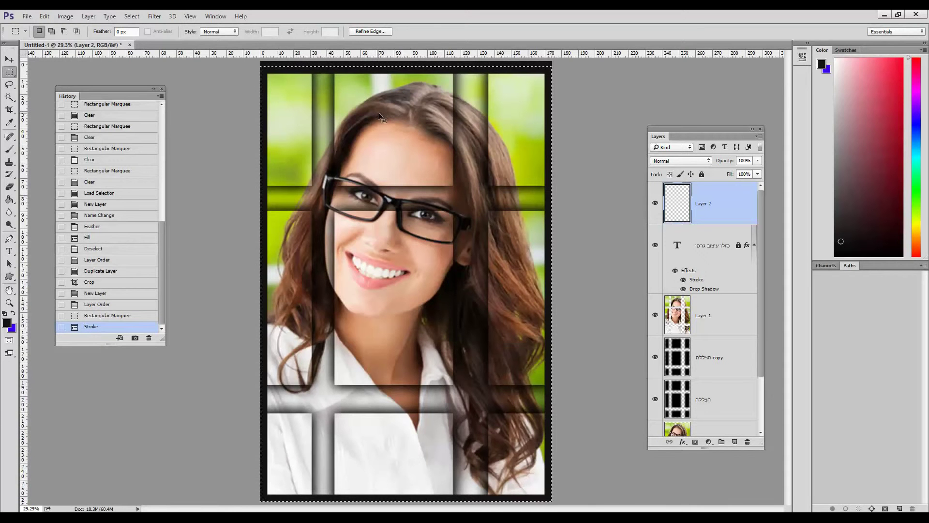
{"action": "key", "text": "ctrl+alt+z"}
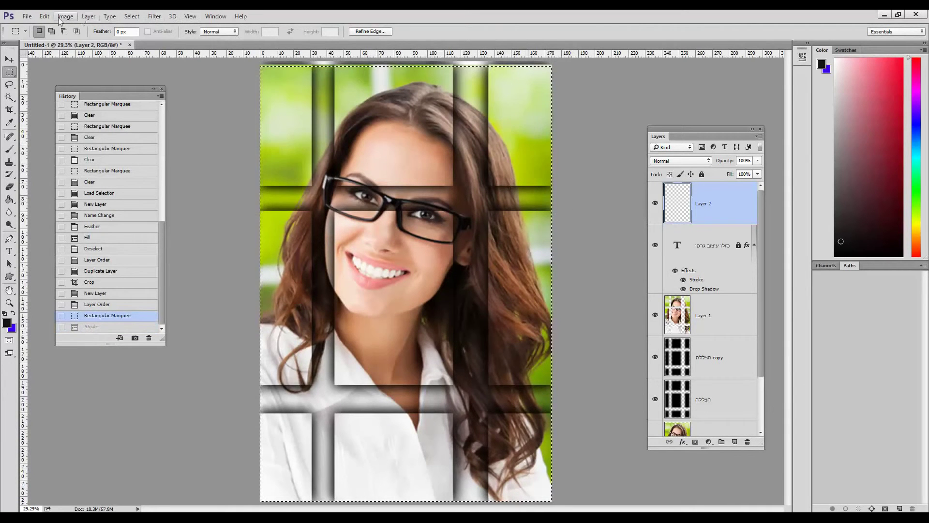
Stroke the canvas-edge selection on Layer 2 with a white (ffffff) 100 px centered border, and deselect.
{"action": "left_click", "coordinate": [44, 16]}
{"action": "left_click", "coordinate": [62, 166]}
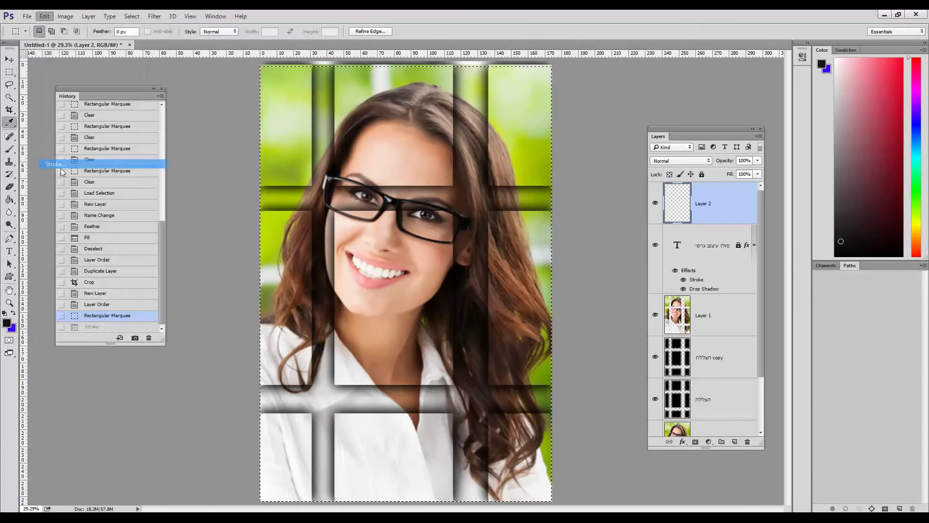
{"action": "left_click", "coordinate": [595, 158]}
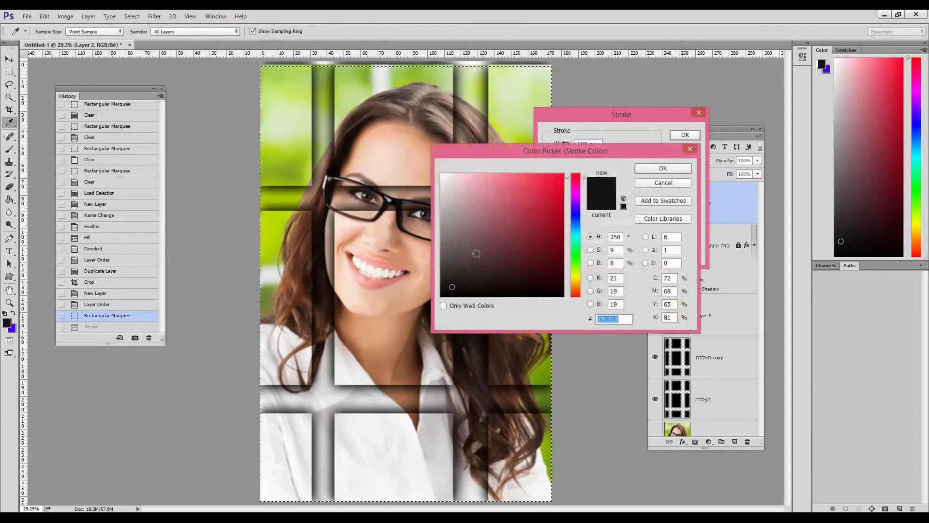
{"action": "left_click", "coordinate": [441, 175]}
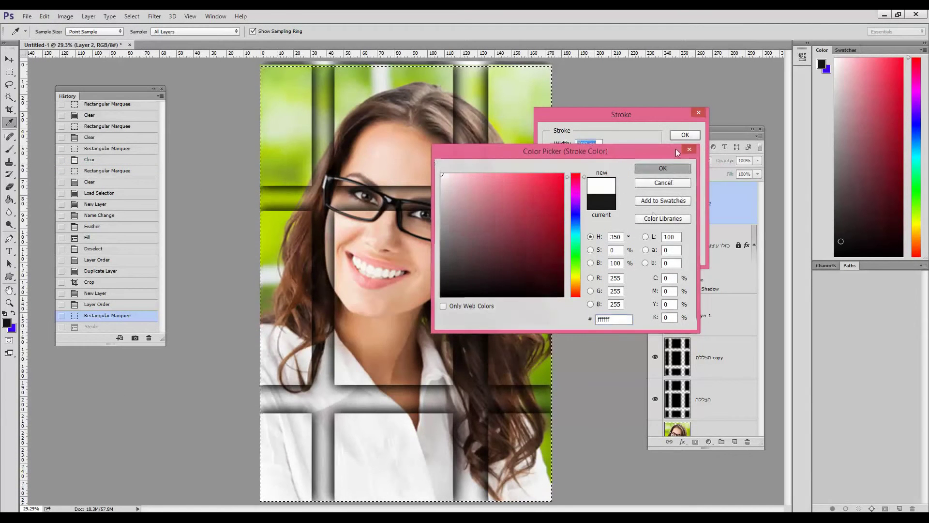
{"action": "left_click", "coordinate": [662, 168]}
{"action": "left_click", "coordinate": [685, 134]}
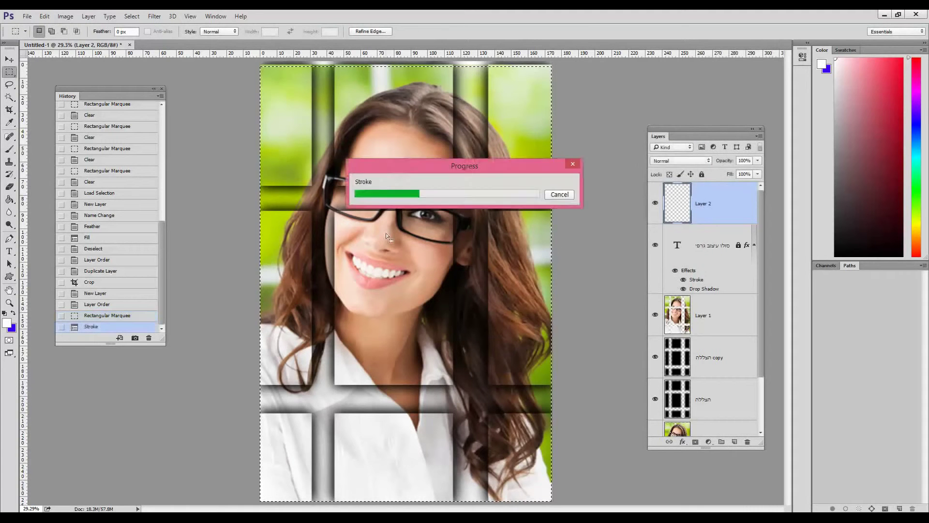
{"action": "key", "text": "ctrl+d"}
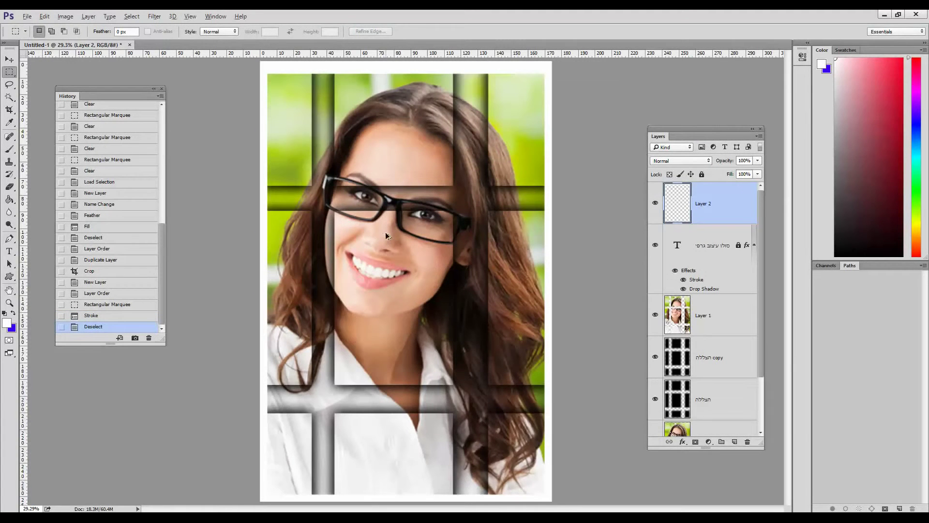
Delete Layer 2 with its white border and clear the remaining selection.
{"action": "key", "text": "ctrl+z"}
{"action": "mouse_move", "coordinate": [712, 215]}
{"action": "left_mouse_down"}
{"action": "mouse_move", "coordinate": [702, 257]}
{"action": "mouse_move", "coordinate": [756, 424]}
{"action": "mouse_move", "coordinate": [747, 441]}
{"action": "left_mouse_up"}
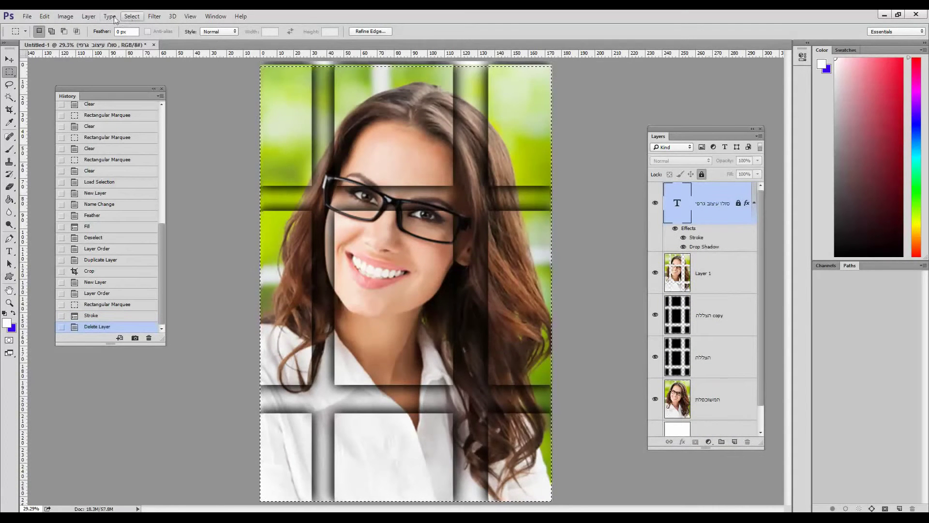
{"action": "key", "text": "ctrl+d"}
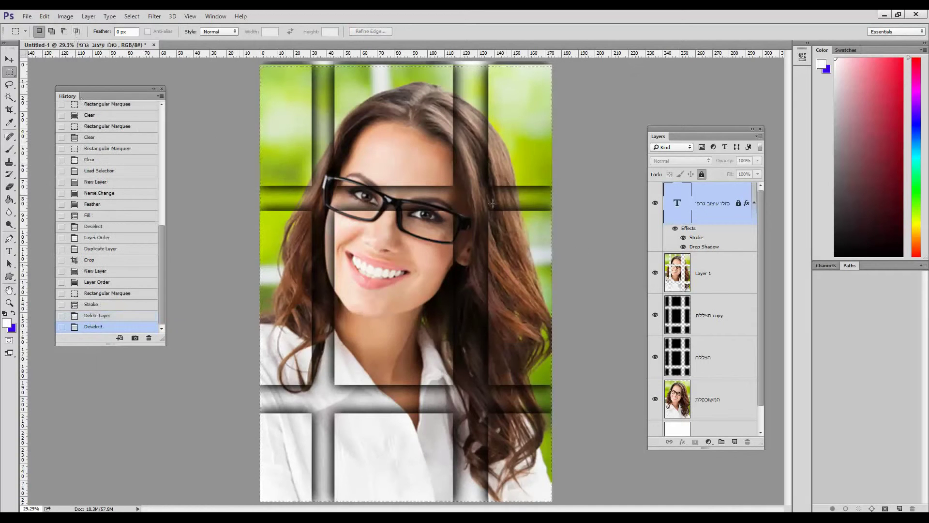
Add a new layer on top, fill the entire canvas with white at 100% opacity in Normal mode, and deselect.
{"action": "left_click", "coordinate": [735, 442]}
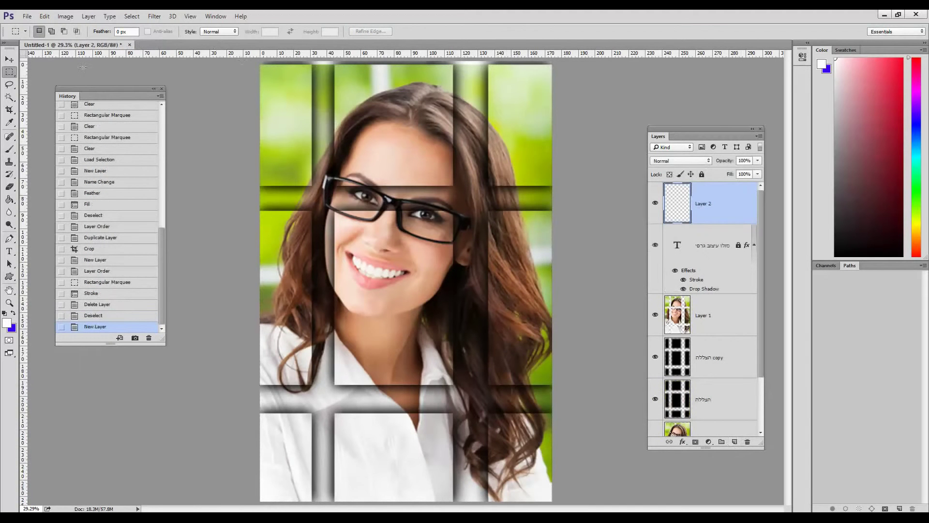
{"action": "key", "text": "ctrl+a"}
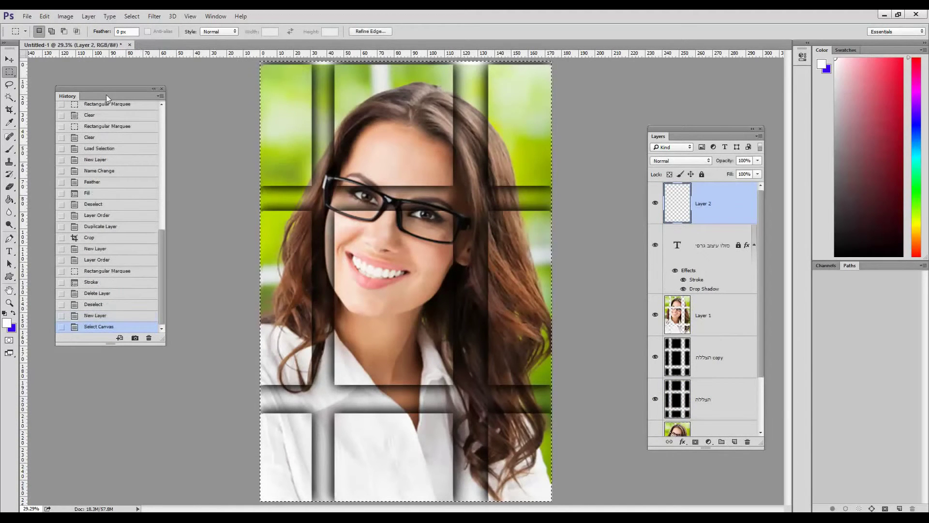
{"action": "left_click", "coordinate": [45, 16]}
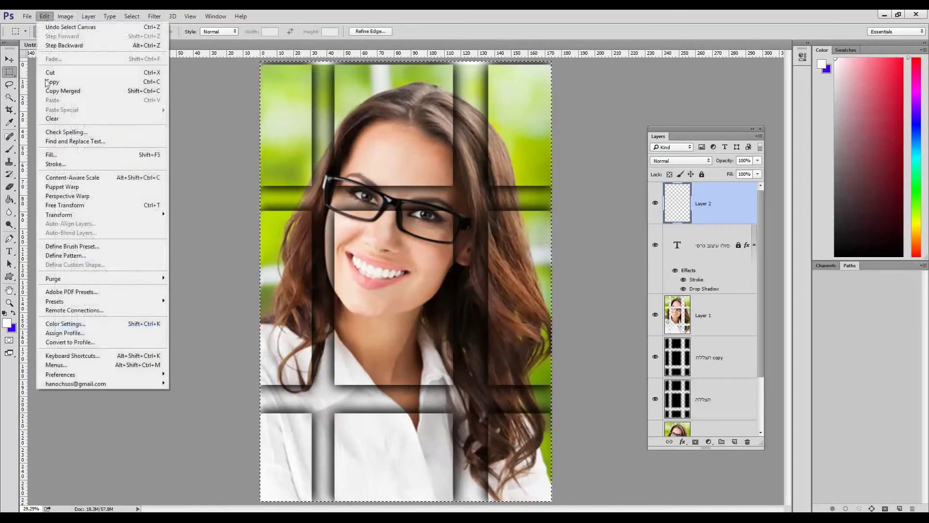
{"action": "left_click", "coordinate": [72, 154]}
{"action": "left_click", "coordinate": [381, 154]}
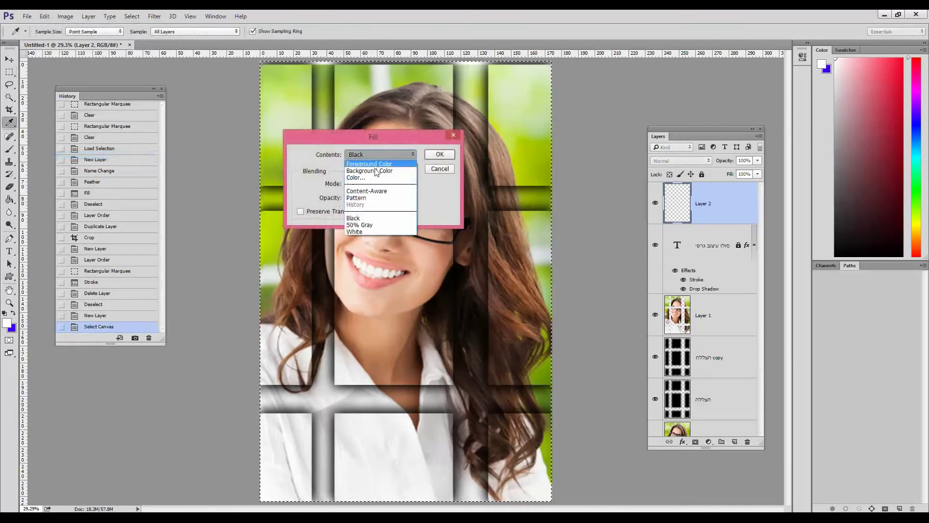
{"action": "left_click", "coordinate": [360, 230]}
{"action": "left_click", "coordinate": [440, 154]}
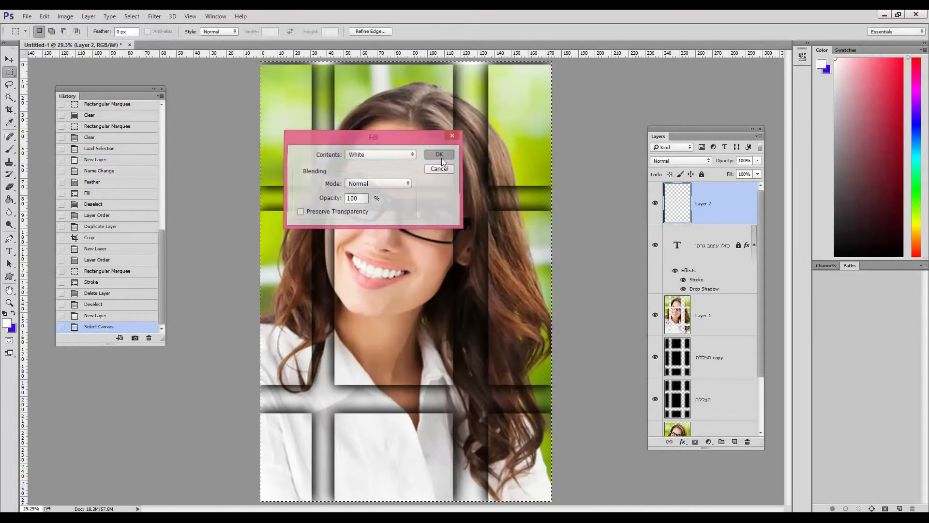
{"action": "left_click", "coordinate": [132, 16]}
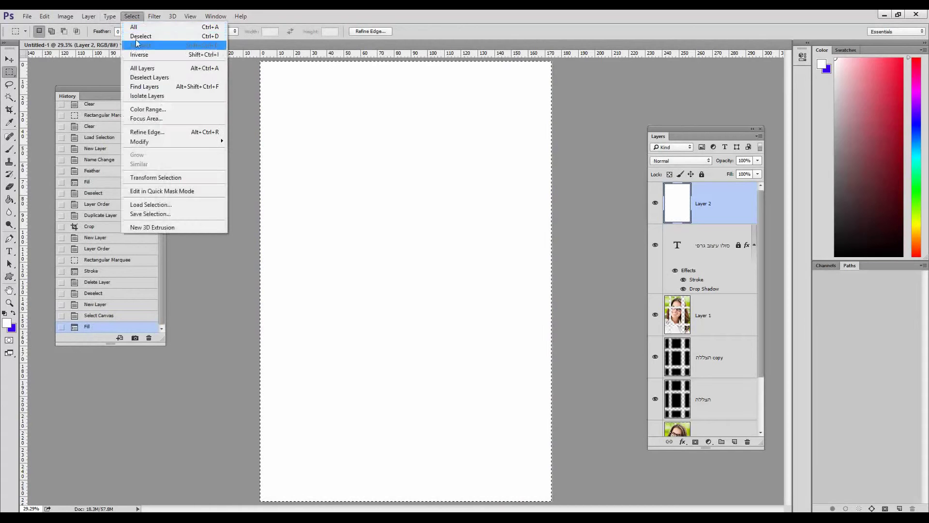
{"action": "left_click", "coordinate": [138, 36]}
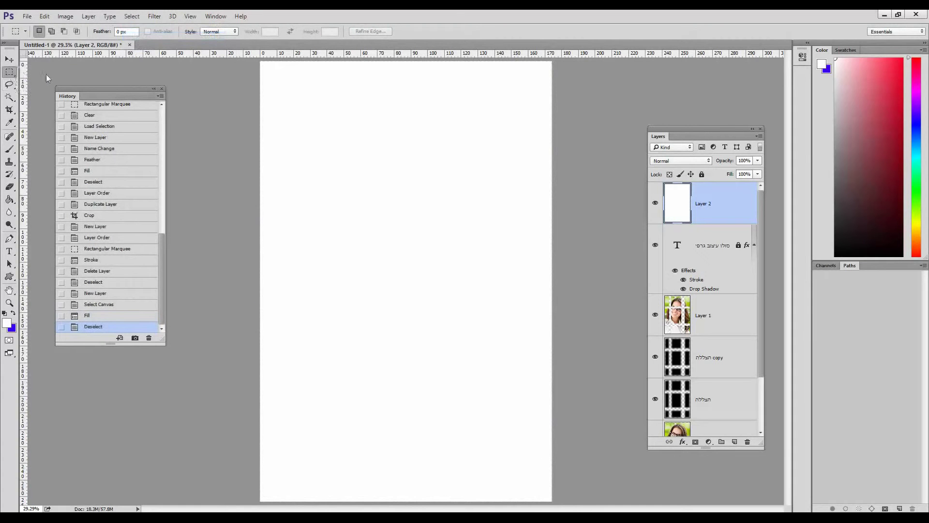
Draw a rectangular selection about 10 mm inside the canvas edges and feather it by 100 pixels.
{"action": "right_click", "coordinate": [10, 73]}
{"action": "left_click", "coordinate": [52, 73]}
{"action": "left_click_drag", "start_coordinate": [280, 85], "coordinate": [534, 487]}
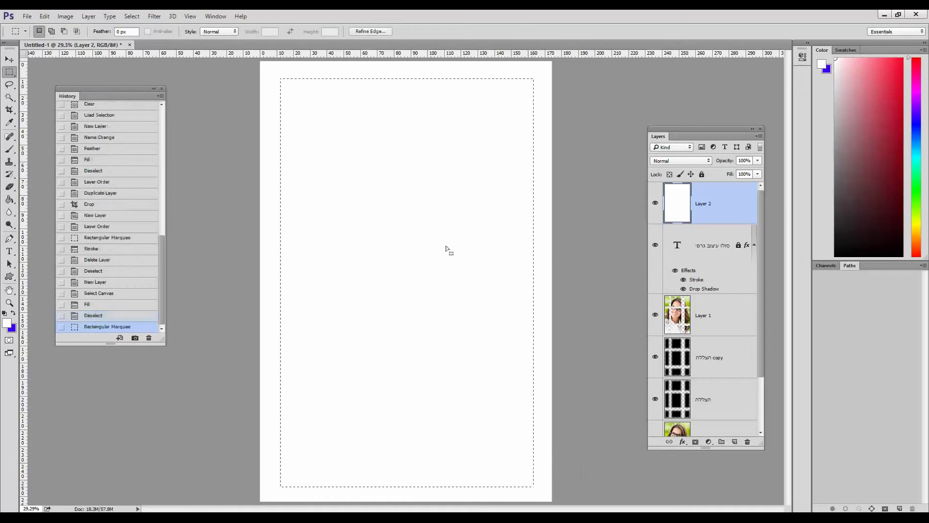
{"action": "right_click", "coordinate": [404, 143]}
{"action": "left_click", "coordinate": [429, 171]}
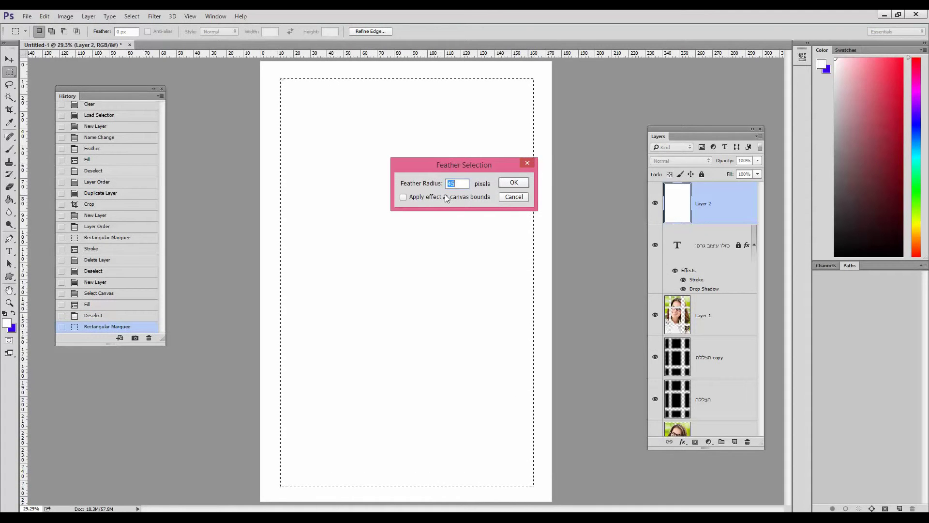
{"action": "type", "text": "100"}
{"action": "key", "text": "Return"}
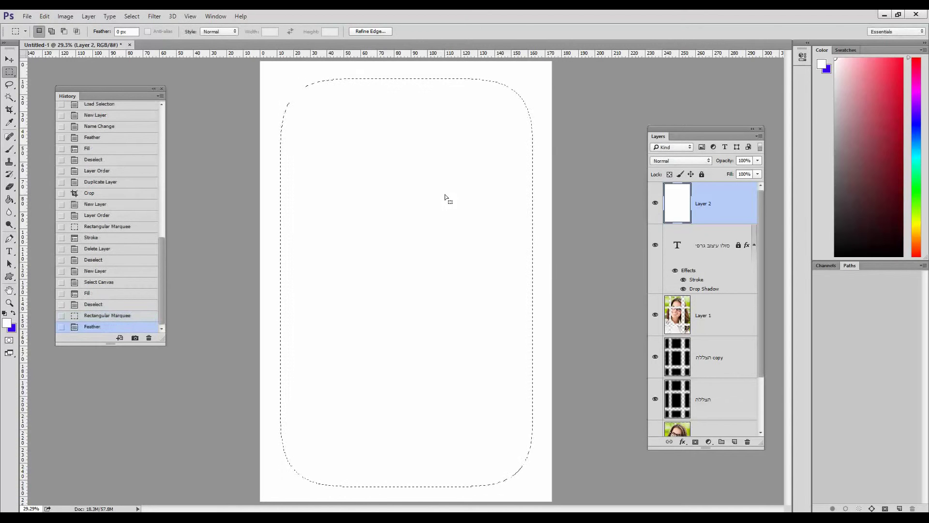
Clear the feathered area of the white layer twice to leave a soft white frame, and deselect.
{"action": "key", "text": "Delete"}
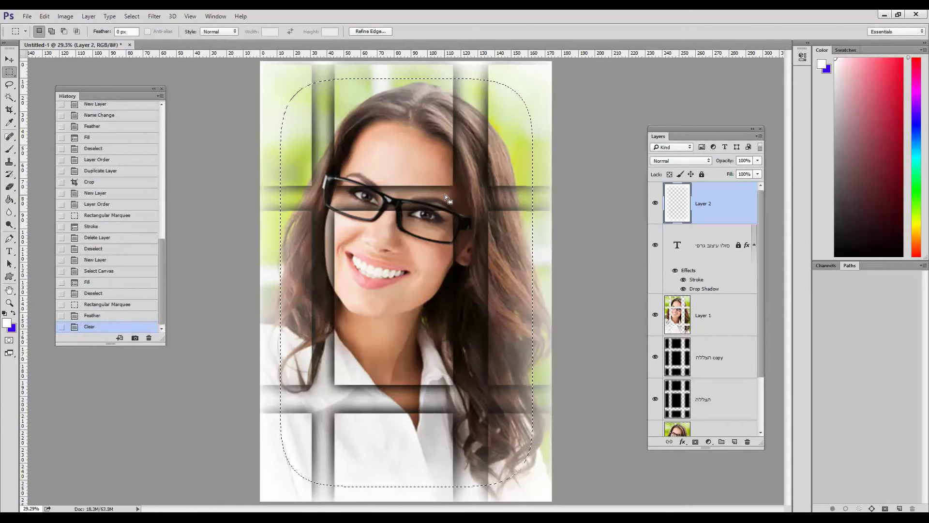
{"action": "key", "text": "Delete"}
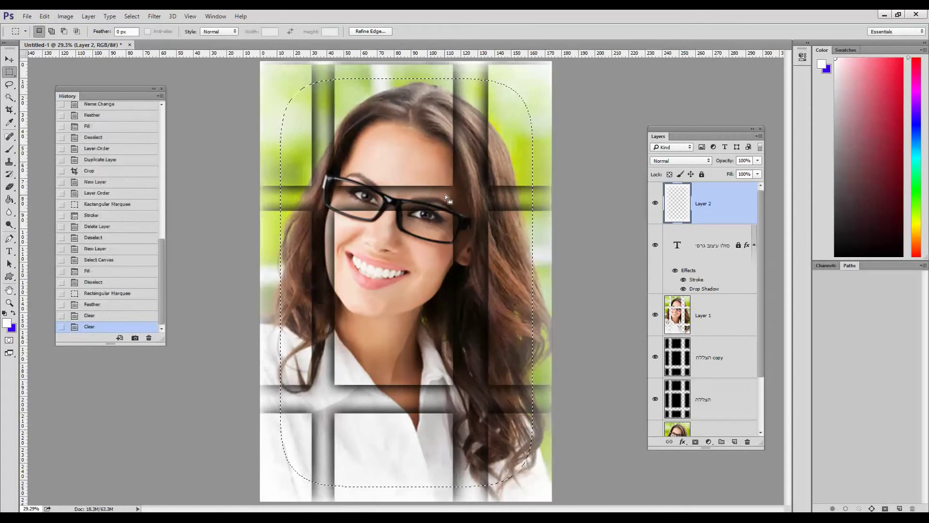
{"action": "key", "text": "ctrl+d"}
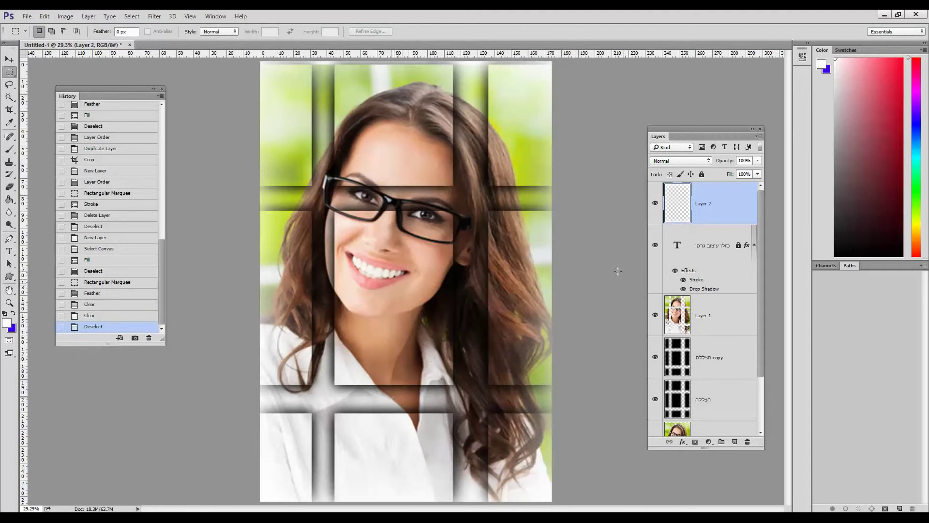
Revert the document to its state right after the crop, discarding the border and soft white frame trials.
{"action": "left_click", "coordinate": [103, 250]}
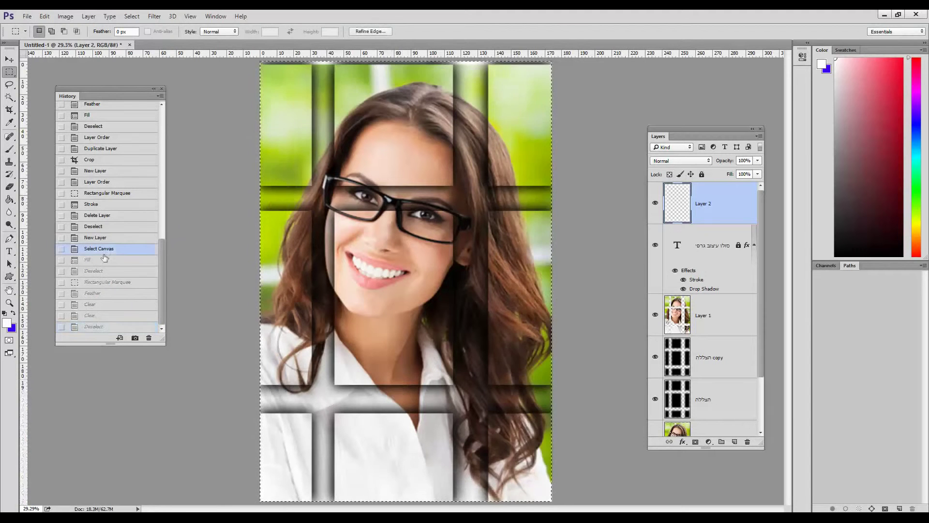
{"action": "left_click", "coordinate": [118, 215]}
{"action": "left_click", "coordinate": [108, 192]}
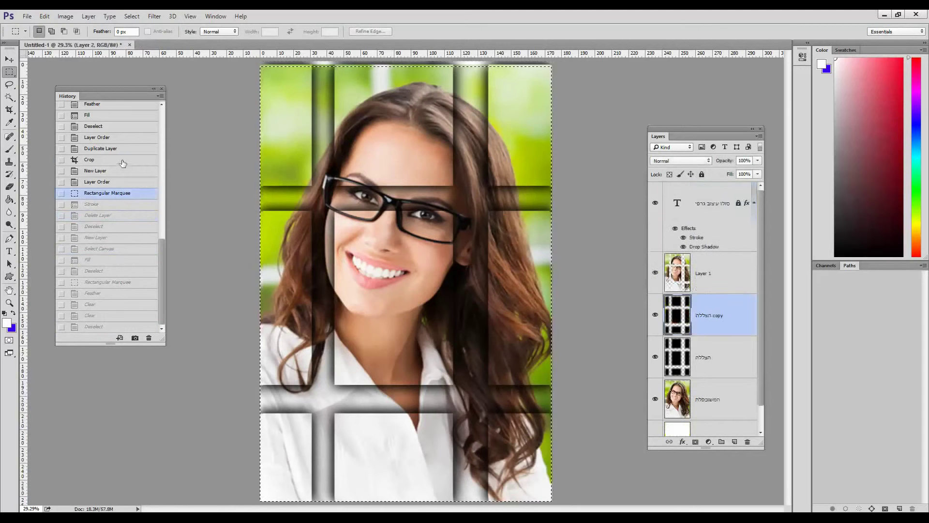
Step the document back through its history to the layer reordering made before the layer was duplicated and cropped.
{"action": "left_click", "coordinate": [97, 137]}
{"action": "left_click_drag", "start_coordinate": [162, 243], "coordinate": [175, 193]}
{"action": "scroll", "coordinate": [174, 185], "scroll_direction": "down", "scroll_amount": 1}
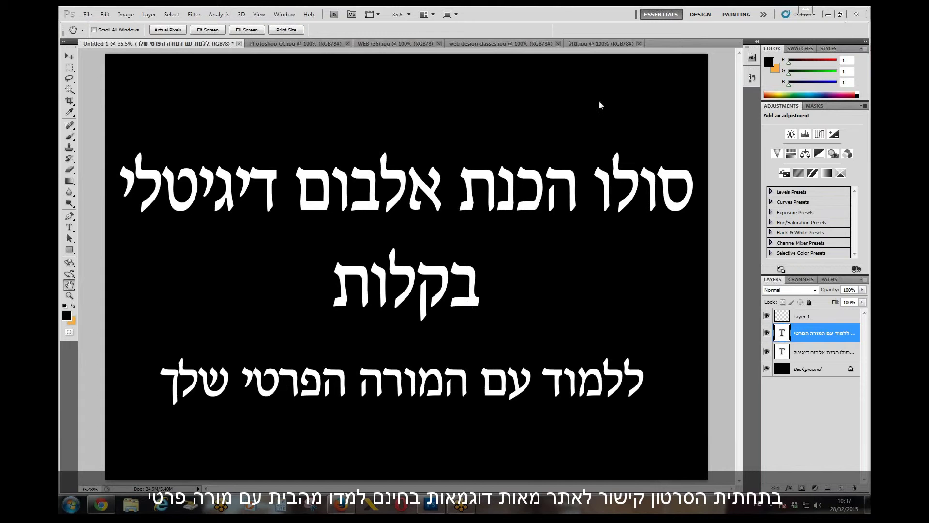
Look through the open source images and return to the black title document.
{"action": "left_click", "coordinate": [303, 43]}
{"action": "left_click", "coordinate": [408, 44]}
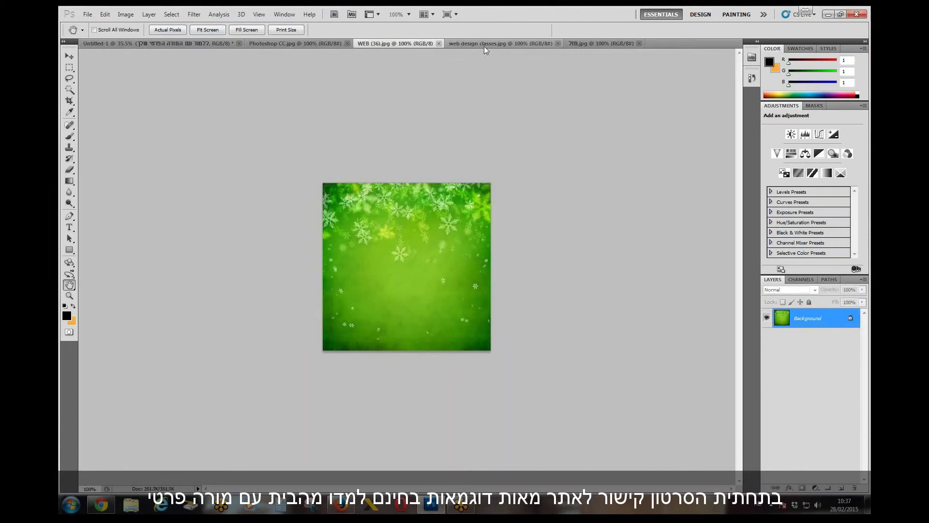
{"action": "left_click", "coordinate": [488, 45]}
{"action": "left_click", "coordinate": [588, 46]}
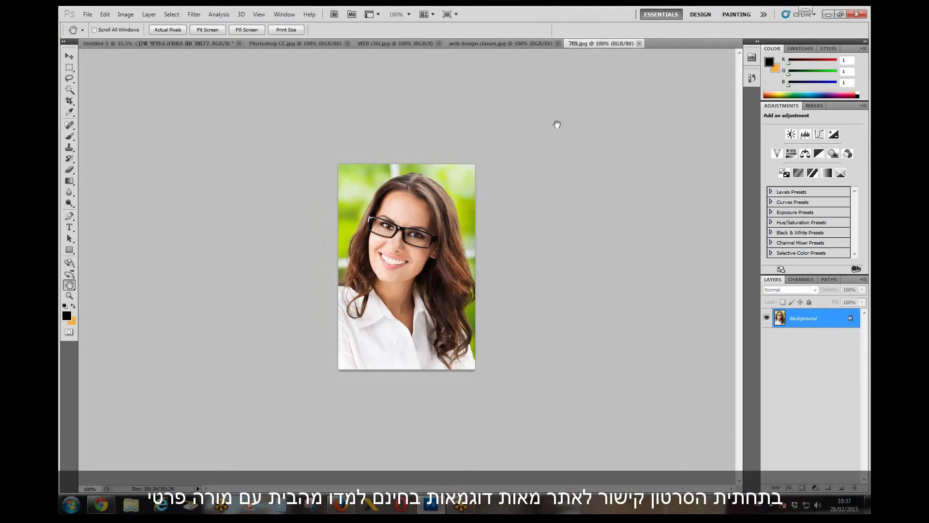
{"action": "left_click", "coordinate": [501, 43]}
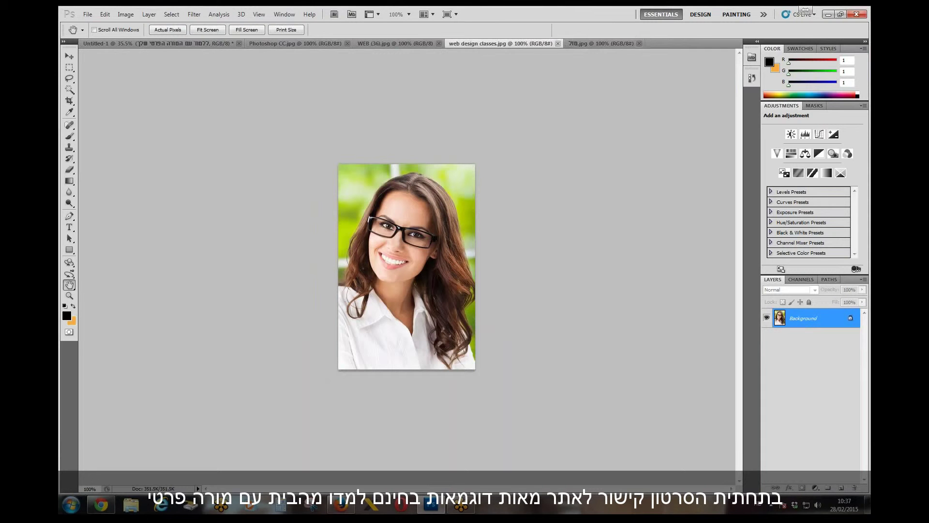
{"action": "left_click", "coordinate": [144, 43]}
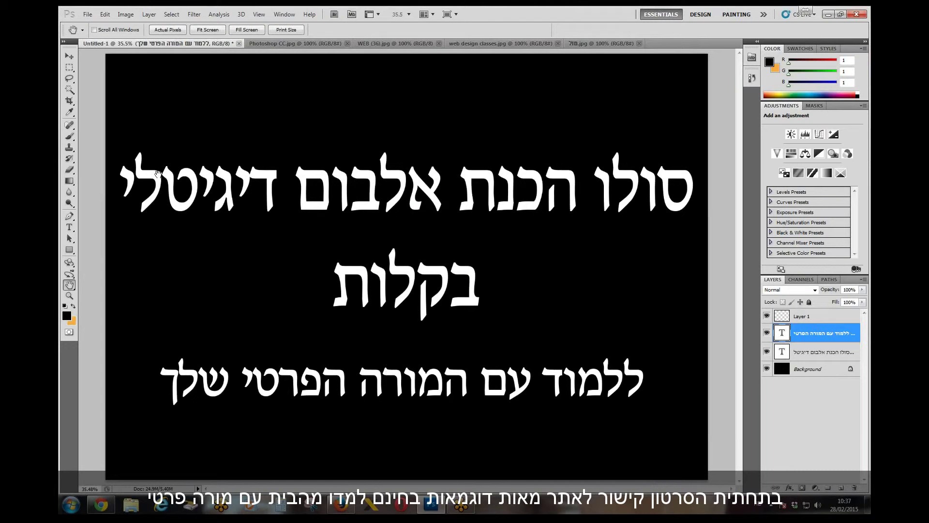
Copy the Photoshop CC.jpg portrait into the title document, enlarge it to about 533%, and move it slightly upward.
{"action": "left_click", "coordinate": [70, 56]}
{"action": "left_click", "coordinate": [290, 43]}
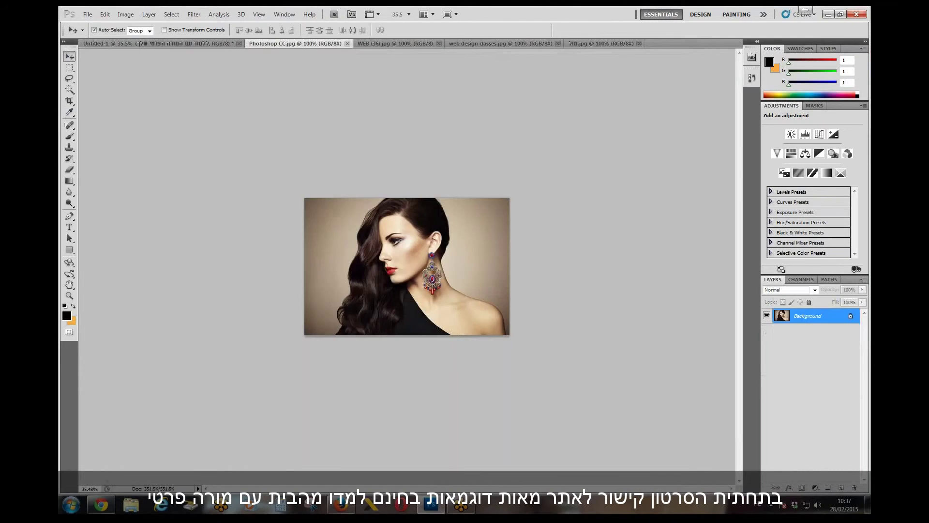
{"action": "left_click_drag", "start_coordinate": [142, 48], "coordinate": [600, 402]}
{"action": "key", "text": "ctrl+t"}
{"action": "left_click_drag", "start_coordinate": [277, 189], "coordinate": [208, 137]}
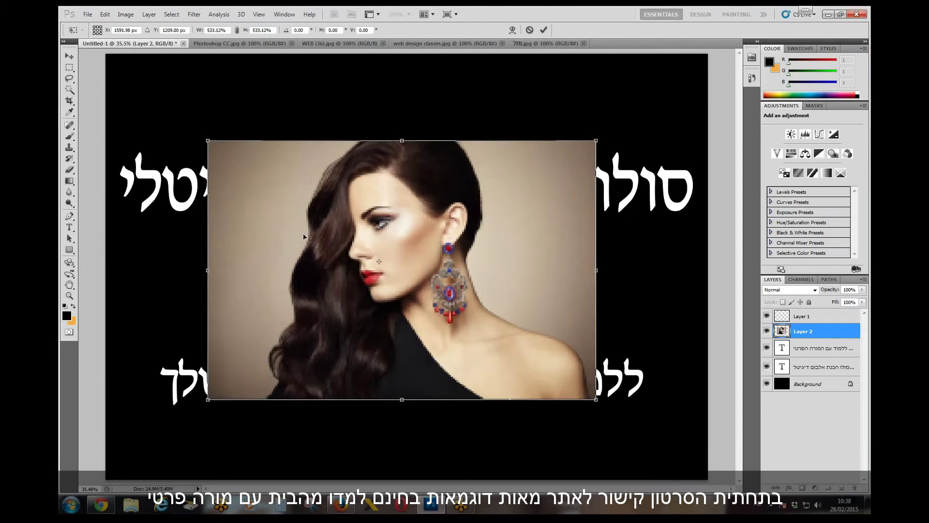
{"action": "key", "text": "Return"}
{"action": "left_click_drag", "start_coordinate": [420, 287], "coordinate": [419, 262]}
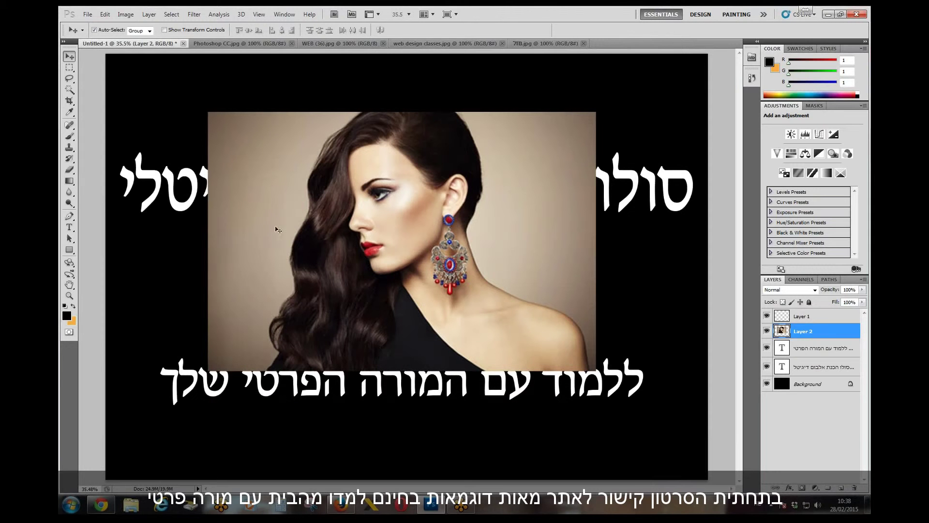
Select a small square of the woman's dark hair, clear everything on the layer outside it, and deselect.
{"action": "key", "text": "m"}
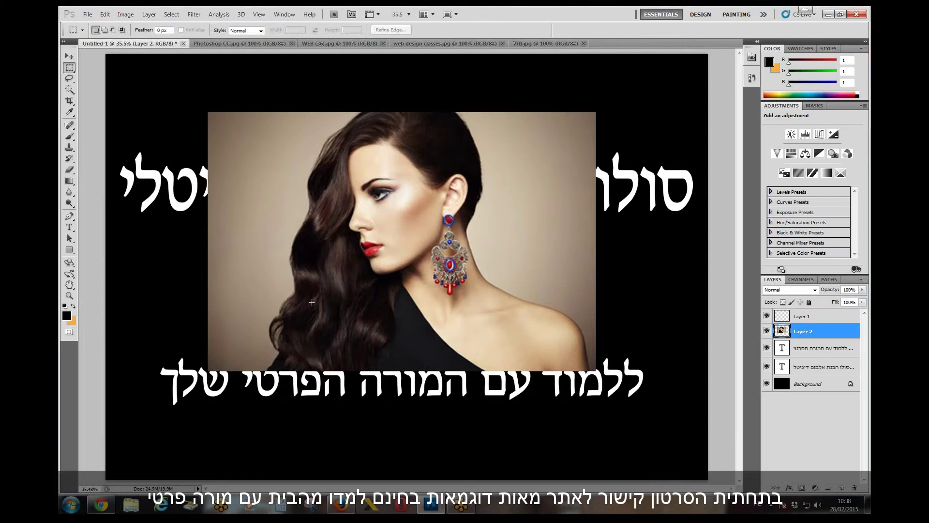
{"action": "left_click_drag", "start_coordinate": [328, 318], "coordinate": [331, 319]}
{"action": "key", "text": "ctrl+a"}
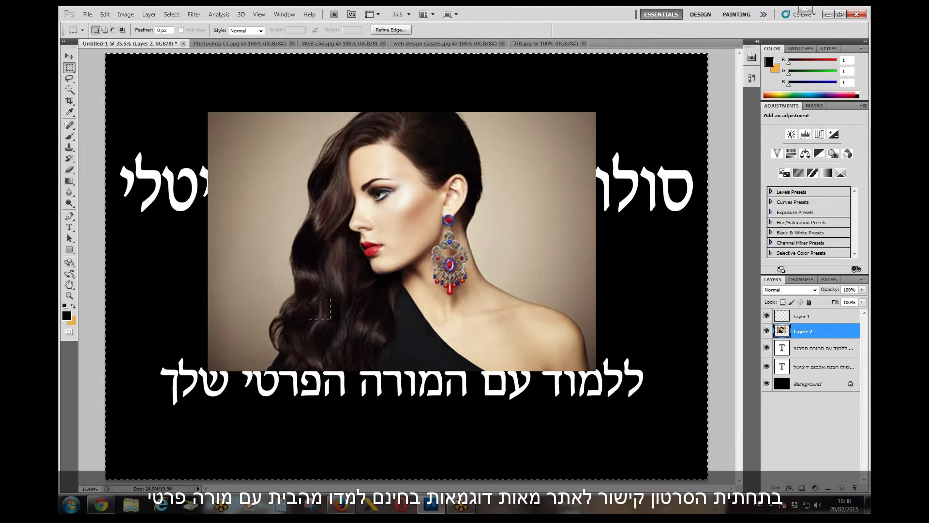
{"action": "key", "text": "Delete"}
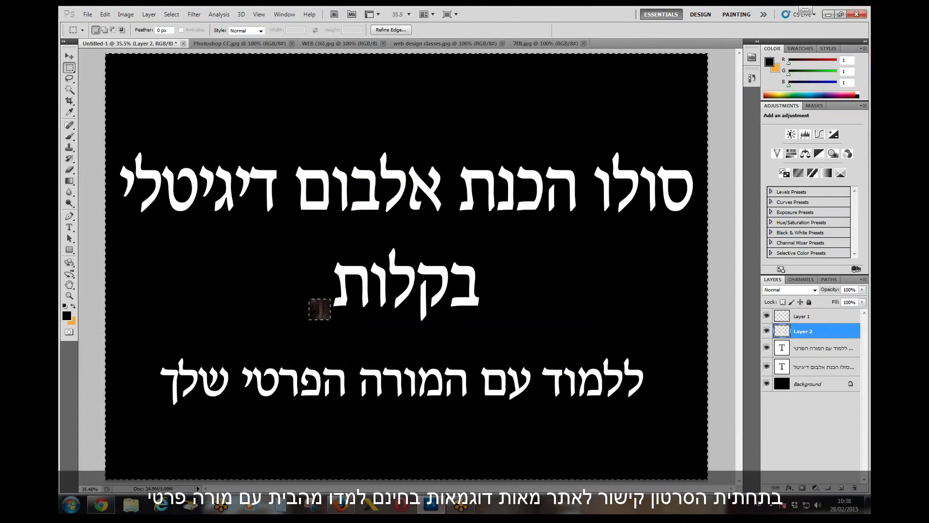
{"action": "key", "text": "ctrl+d"}
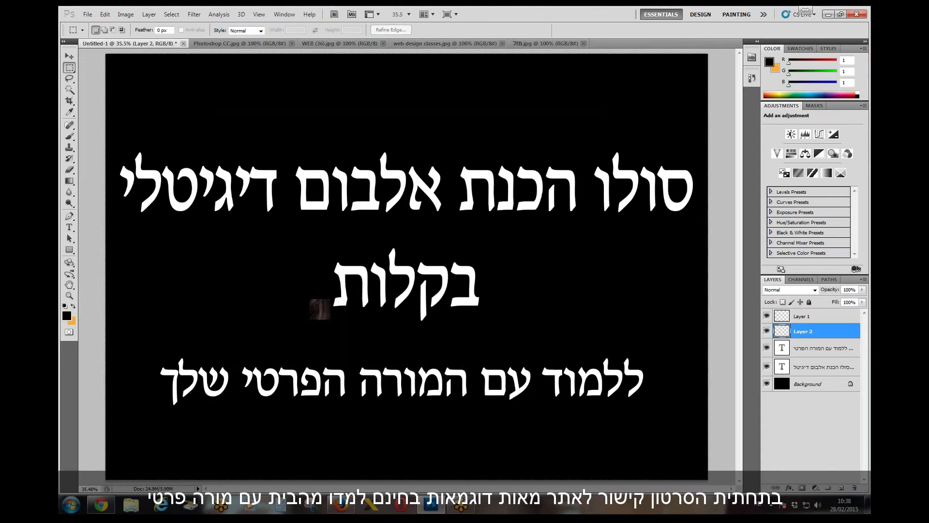
Stretch the small hair patch to cover the whole canvas and bring its layer to the top of the stack.
{"action": "key", "text": "ctrl+t"}
{"action": "left_click_drag", "start_coordinate": [335, 298], "coordinate": [710, 53]}
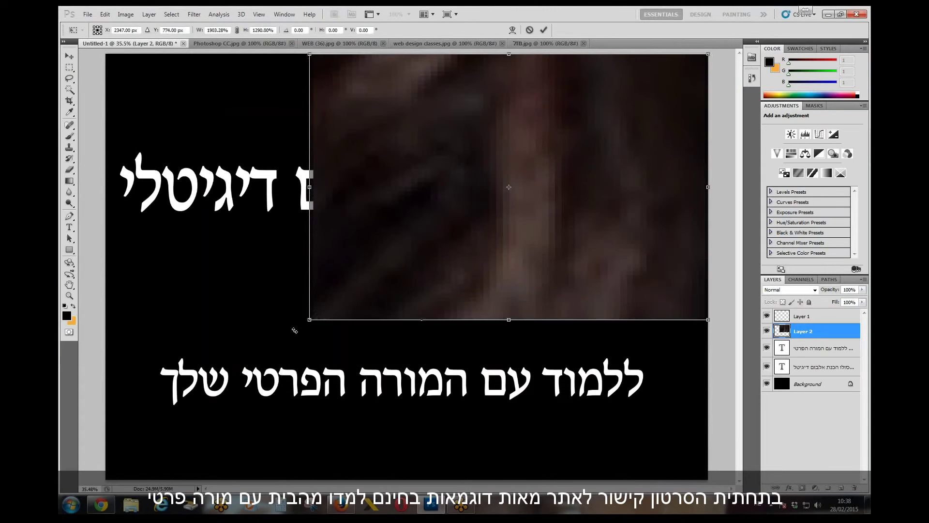
{"action": "left_click_drag", "start_coordinate": [308, 319], "coordinate": [109, 477]}
{"action": "double_click", "coordinate": [269, 356]}
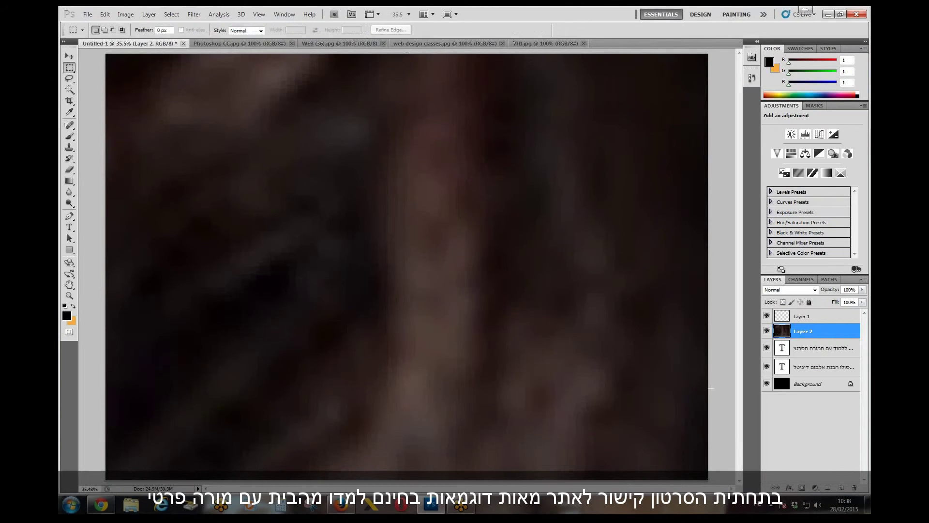
{"action": "left_click_drag", "start_coordinate": [813, 323], "coordinate": [774, 312]}
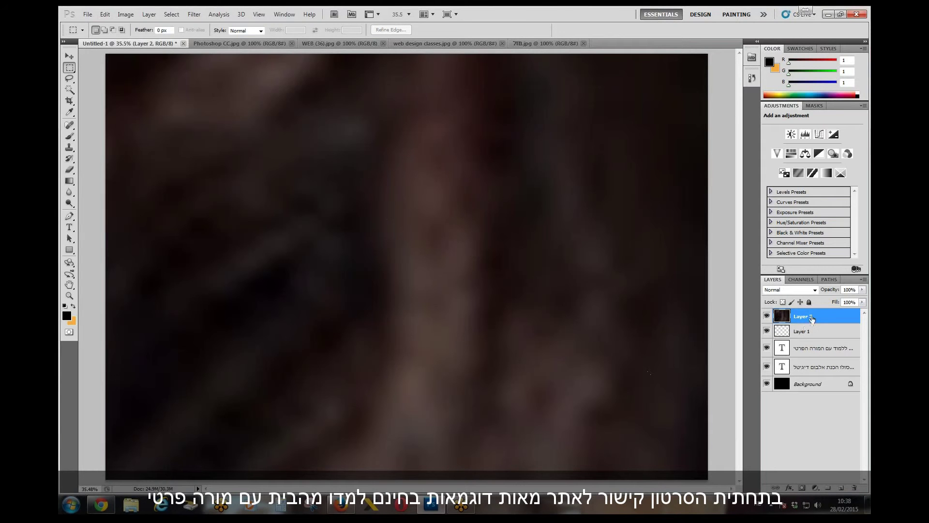
Duplicate the hair background layer, rotate the copy by about -24.67°, and enlarge it until it extends past the canvas edges.
{"action": "left_click_drag", "start_coordinate": [842, 485], "coordinate": [841, 485]}
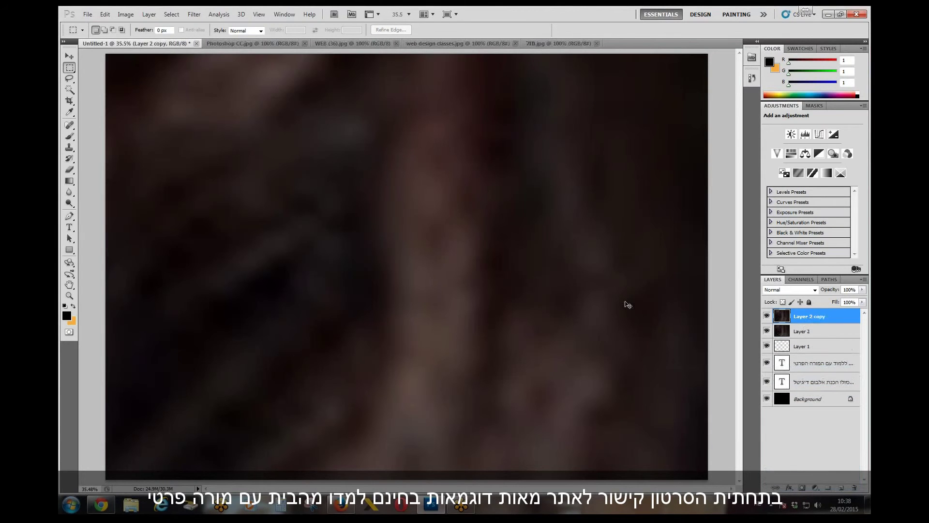
{"action": "key", "text": "ctrl+t"}
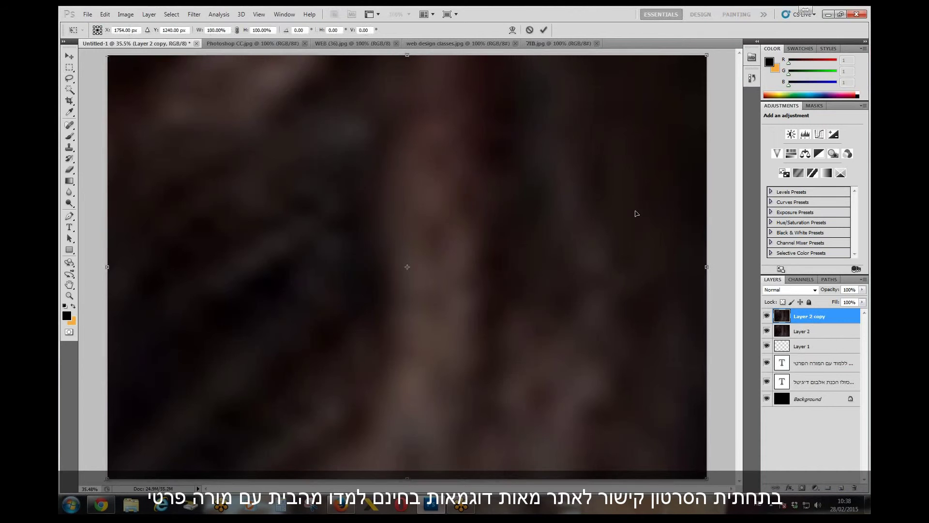
{"action": "key", "text": "ctrl+minus"}
{"action": "key", "text": "ctrl+minus"}
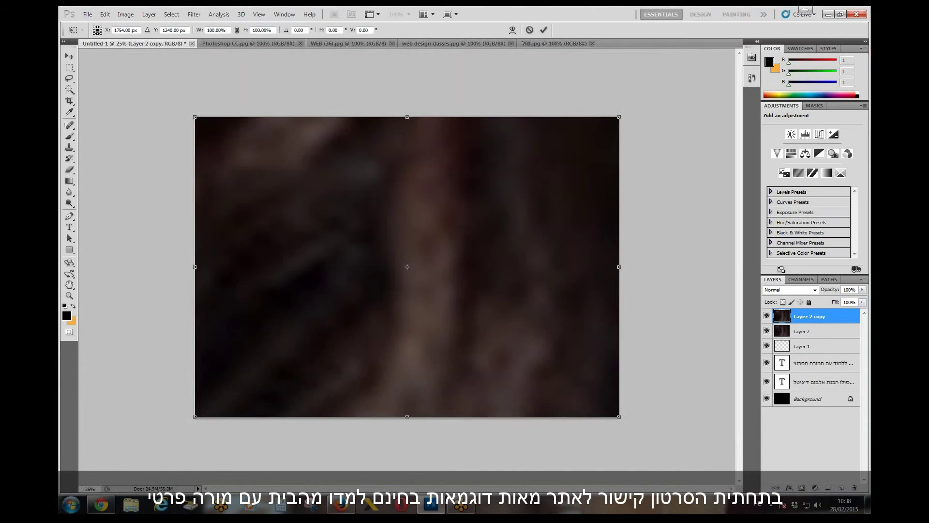
{"action": "left_click_drag", "start_coordinate": [650, 64], "coordinate": [534, 4]}
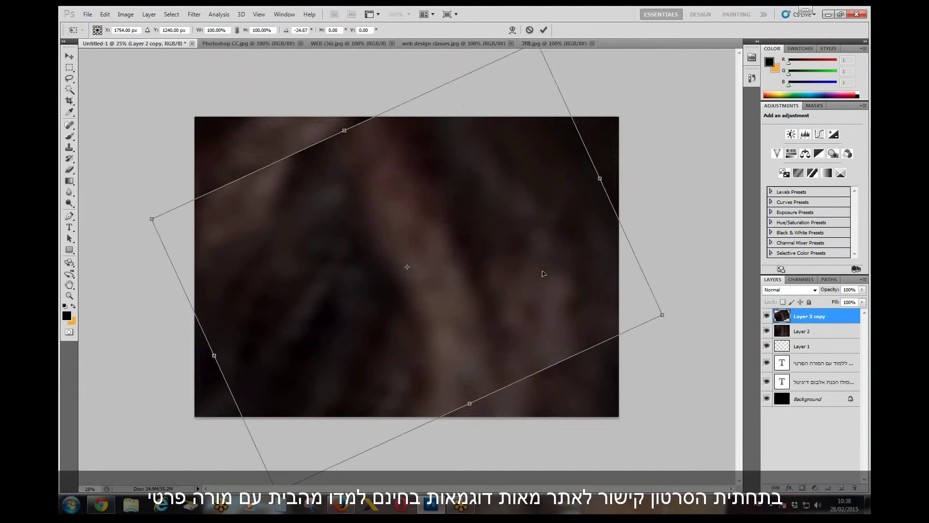
{"action": "left_click_drag", "start_coordinate": [469, 403], "coordinate": [504, 478]}
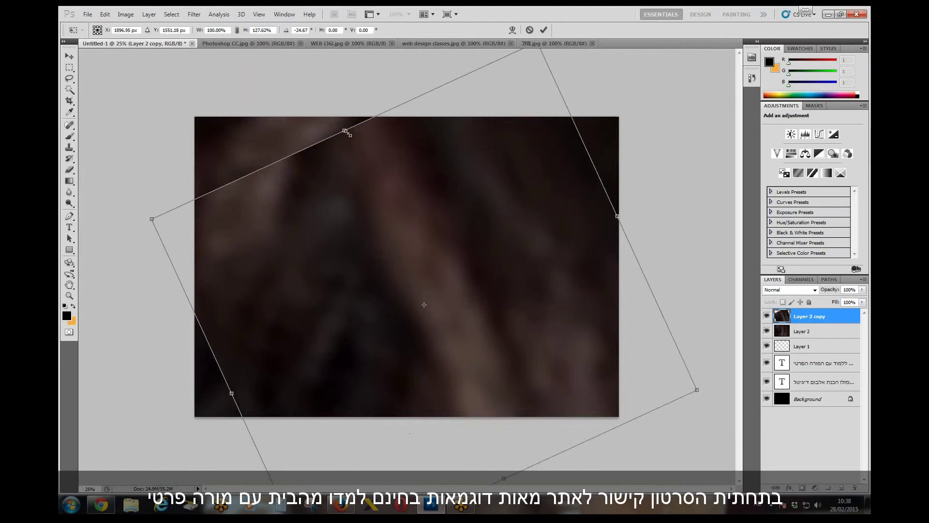
{"action": "left_click_drag", "start_coordinate": [345, 130], "coordinate": [323, 85]}
{"action": "left_click_drag", "start_coordinate": [218, 370], "coordinate": [138, 408]}
{"action": "left_click_drag", "start_coordinate": [607, 191], "coordinate": [679, 160]}
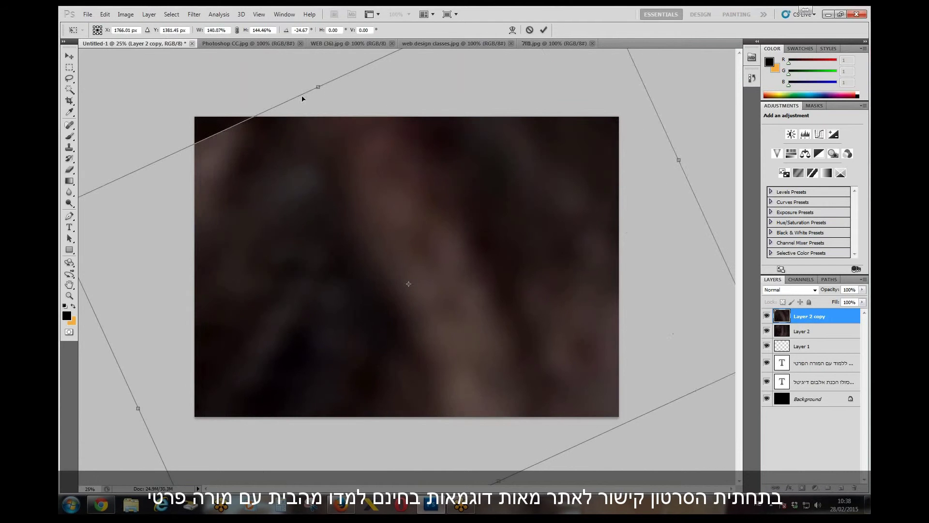
{"action": "key", "text": "Return"}
Set the rotated background copy's blend mode to Screen and fit the page in view.
{"action": "key", "text": "m"}
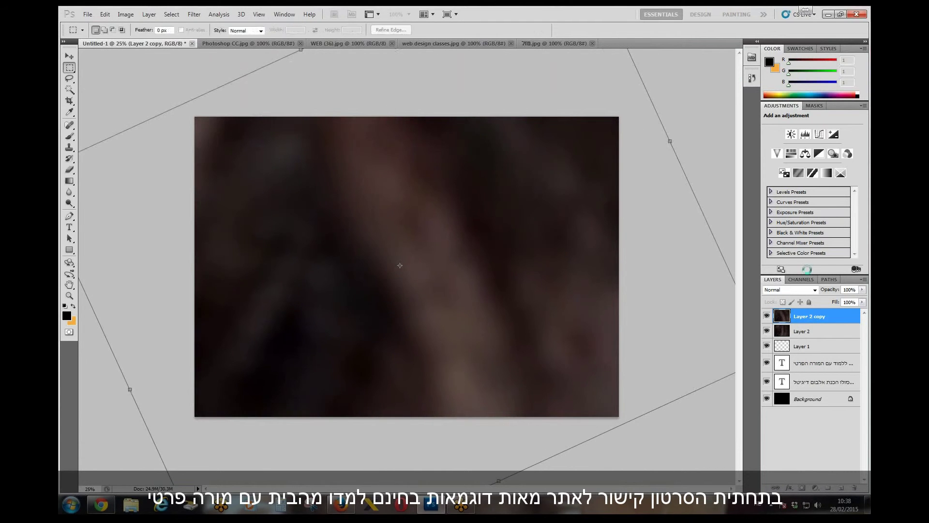
{"action": "left_click", "coordinate": [817, 292]}
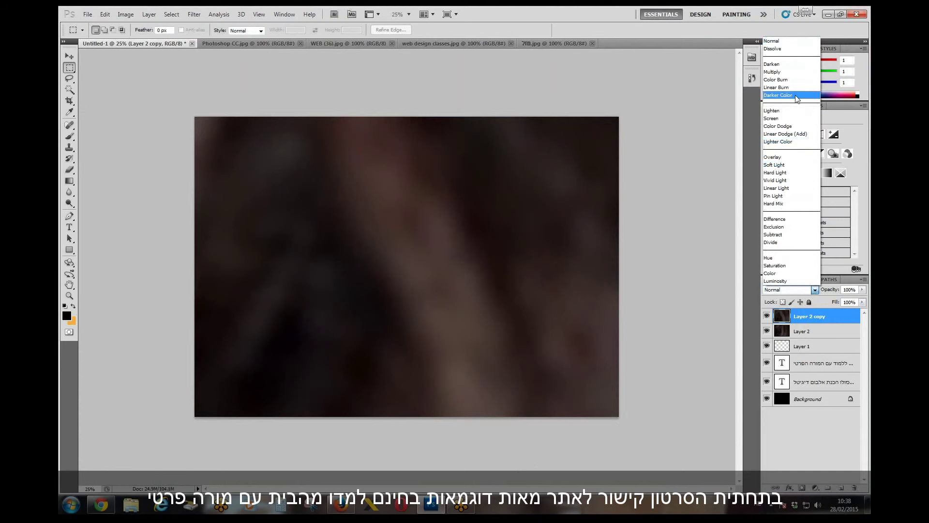
{"action": "left_click", "coordinate": [787, 119]}
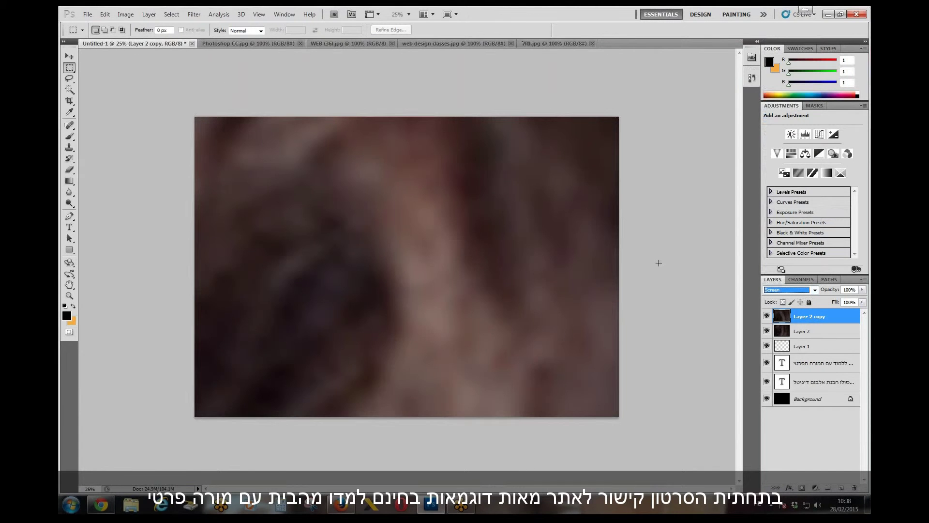
{"action": "key", "text": "ctrl+0"}
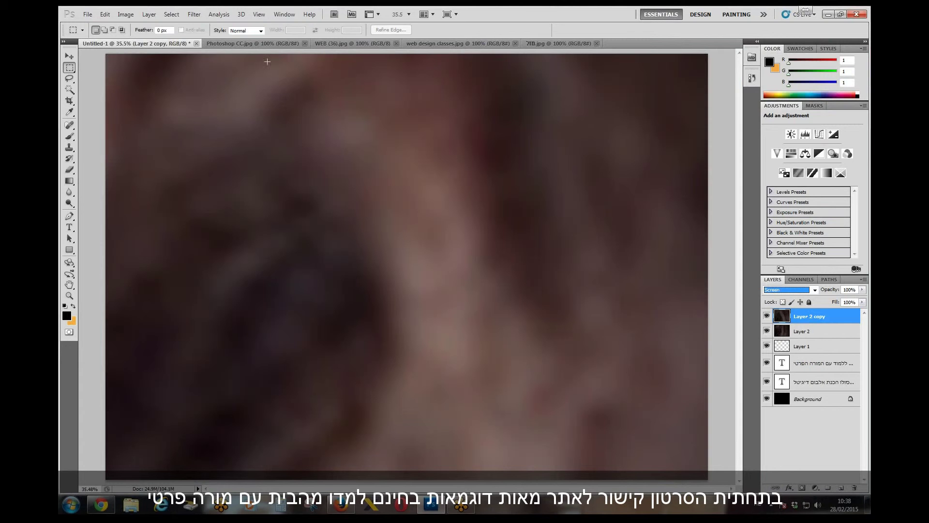
Copy the earring portrait and the portrait with glasses from their source images onto the blurred background page.
{"action": "left_click", "coordinate": [69, 56]}
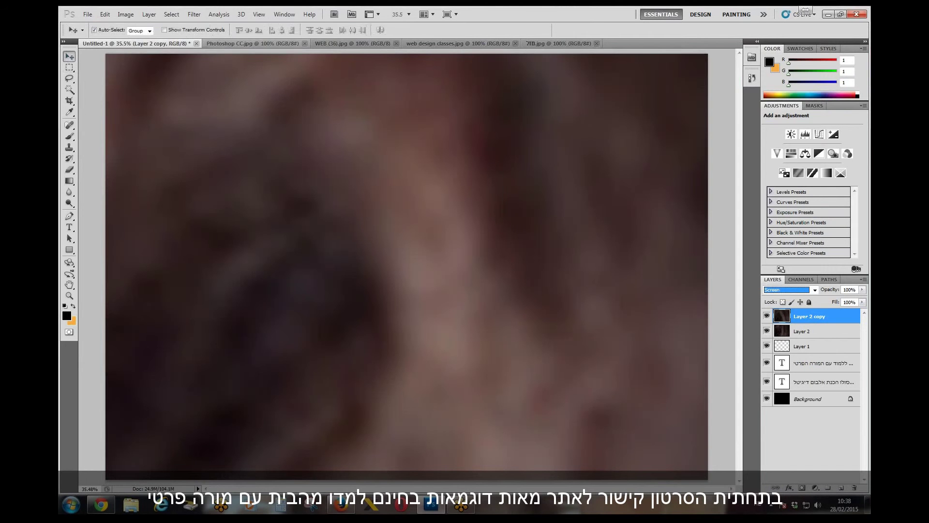
{"action": "left_click", "coordinate": [262, 42]}
{"action": "left_click_drag", "start_coordinate": [433, 279], "coordinate": [291, 196]}
{"action": "left_click", "coordinate": [548, 42]}
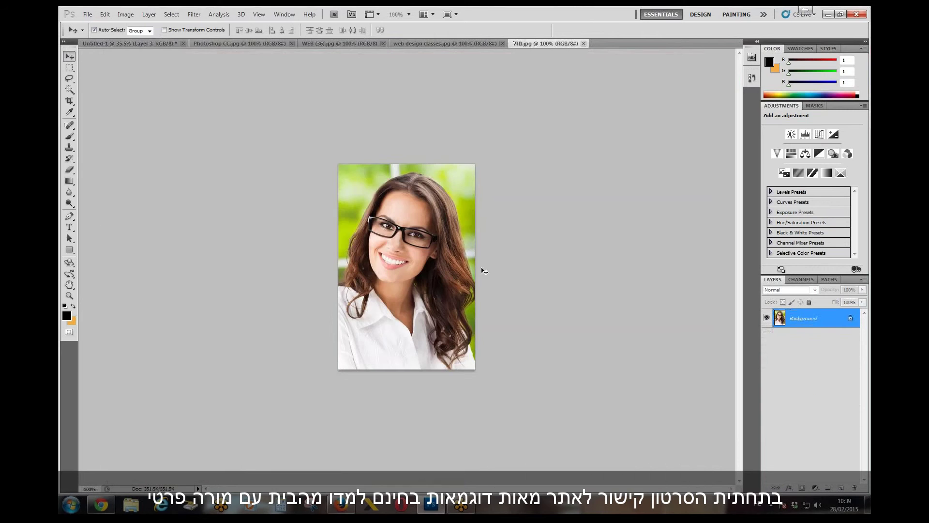
{"action": "left_click_drag", "start_coordinate": [146, 45], "coordinate": [457, 248]}
Enlarge the earring portrait proportionally so it fills the upper-left area of the page.
{"action": "left_click_drag", "start_coordinate": [306, 214], "coordinate": [415, 277]}
{"action": "key", "text": "ctrl+t"}
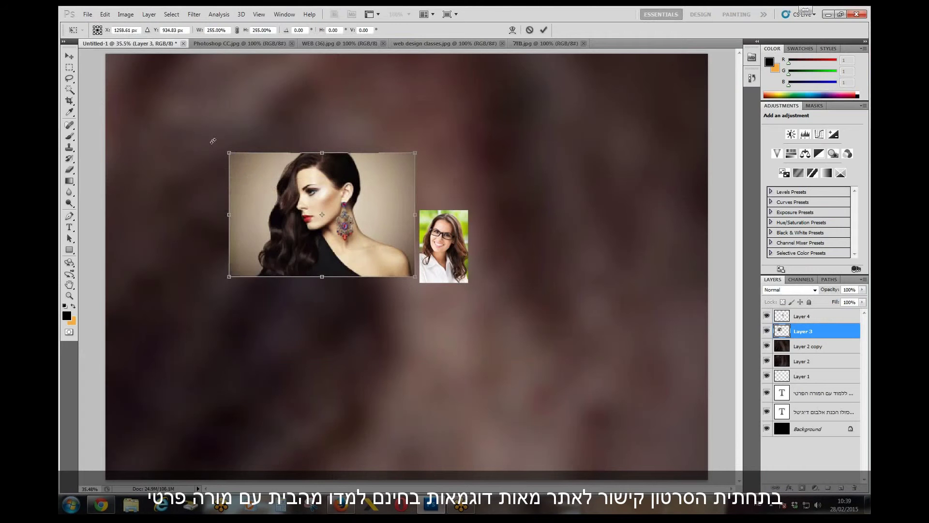
{"action": "left_click_drag", "start_coordinate": [230, 151], "coordinate": [169, 112]}
{"action": "key", "text": "Return"}
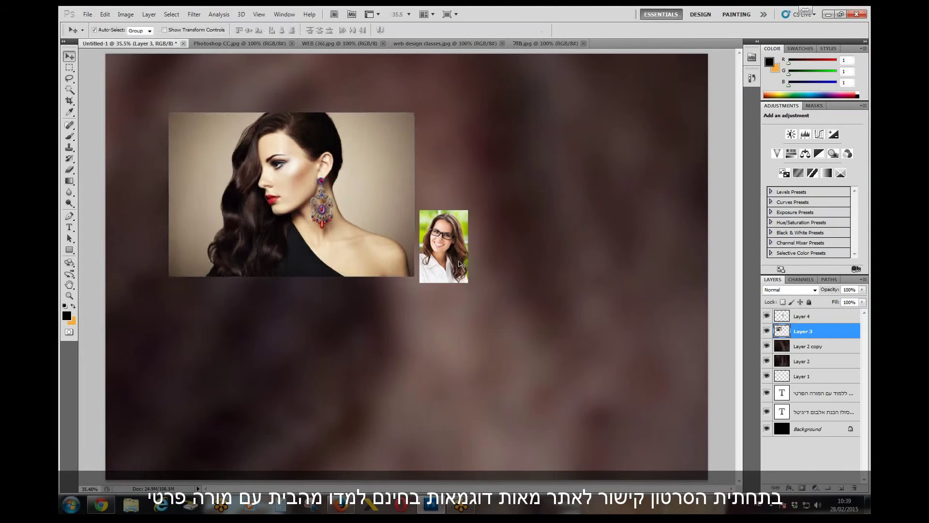
Move the glasses portrait slightly lower and enlarge it until its top edge aligns with the earring portrait's top.
{"action": "left_click_drag", "start_coordinate": [460, 264], "coordinate": [441, 325]}
{"action": "key", "text": "ctrl+t"}
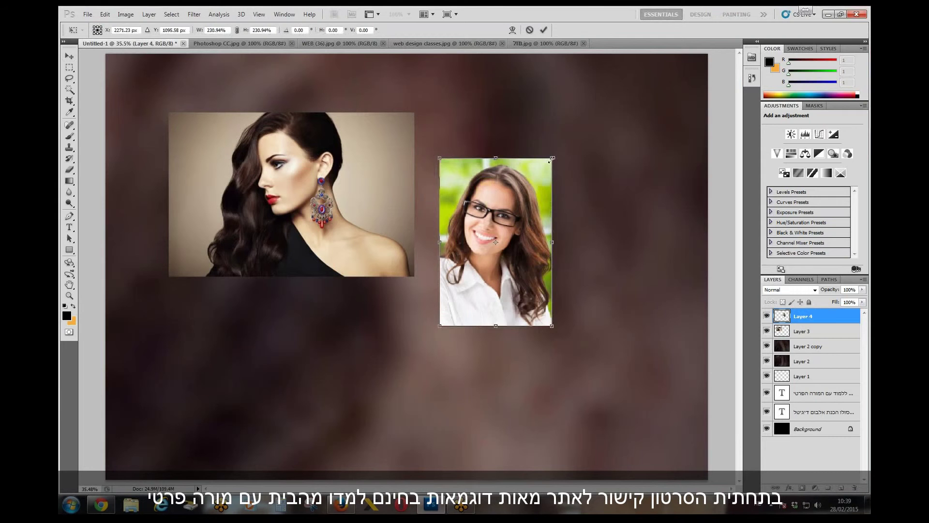
{"action": "left_click_drag", "start_coordinate": [574, 141], "coordinate": [583, 111]}
{"action": "key", "text": "Return"}
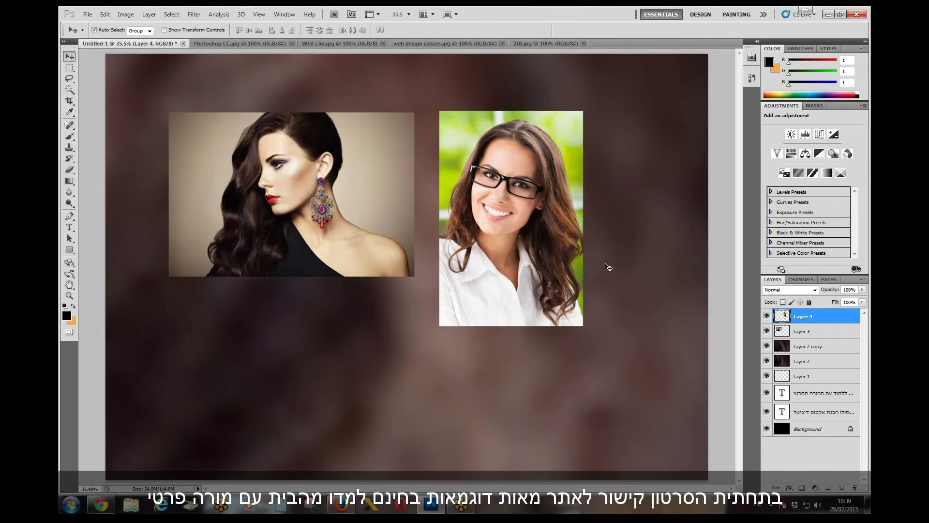
Duplicate the glasses portrait layer and the earring portrait layer.
{"action": "key", "text": "ctrl+j"}
{"action": "left_click", "coordinate": [817, 351]}
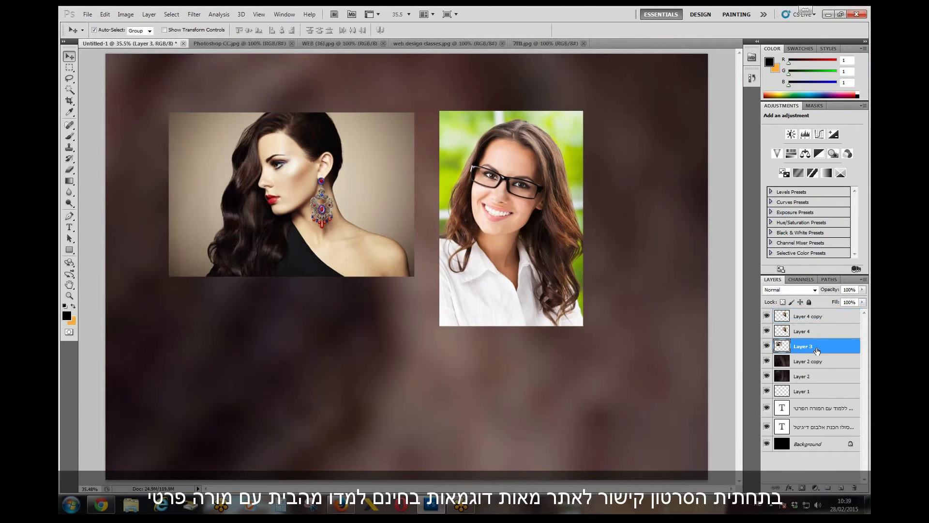
{"action": "key", "text": "ctrl+j"}
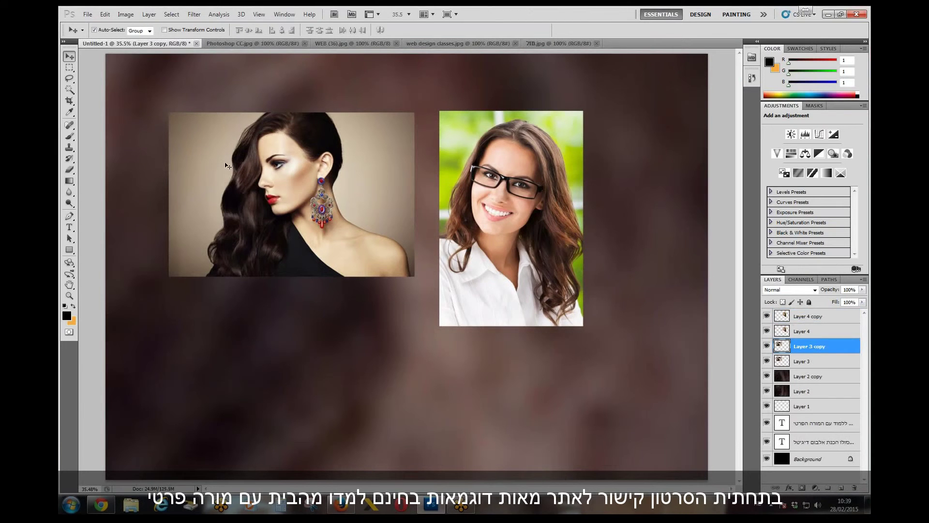
Place the earring portrait copy beneath the original and move the original slightly higher in the page's upper-left area.
{"action": "left_click_drag", "start_coordinate": [228, 165], "coordinate": [238, 340]}
{"action": "left_click_drag", "start_coordinate": [247, 196], "coordinate": [240, 166]}
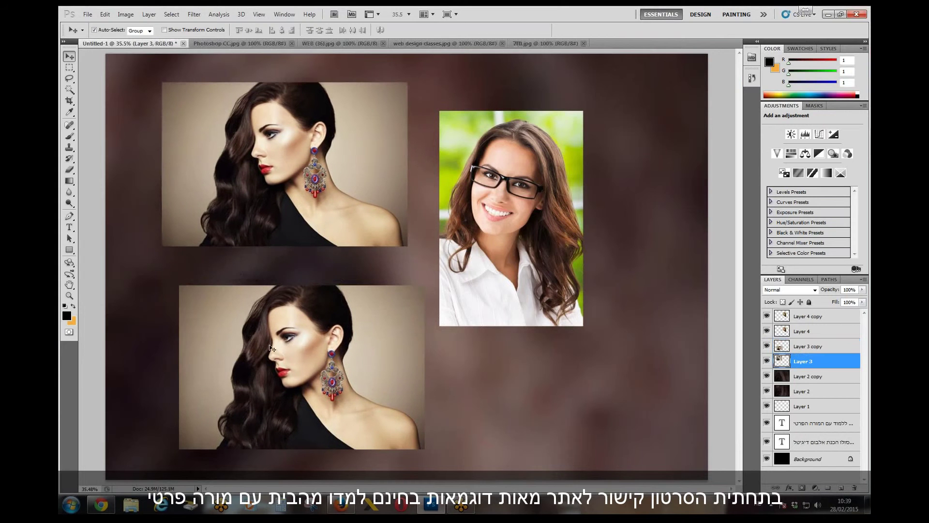
{"action": "left_click_drag", "start_coordinate": [272, 348], "coordinate": [244, 347]}
Change the Stroke colour to white, try a centred stroke around the lower earring portrait, and undo the stroke.
{"action": "left_click", "coordinate": [105, 14]}
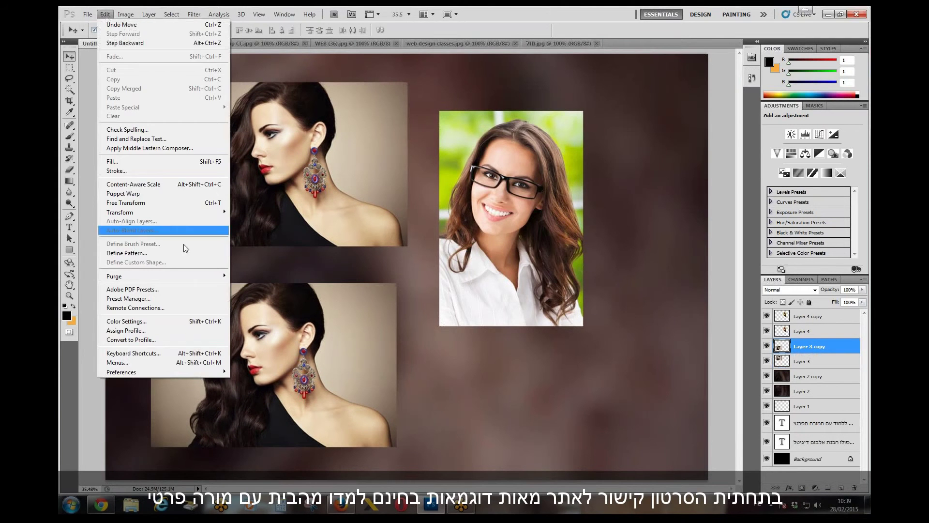
{"action": "left_click", "coordinate": [116, 170]}
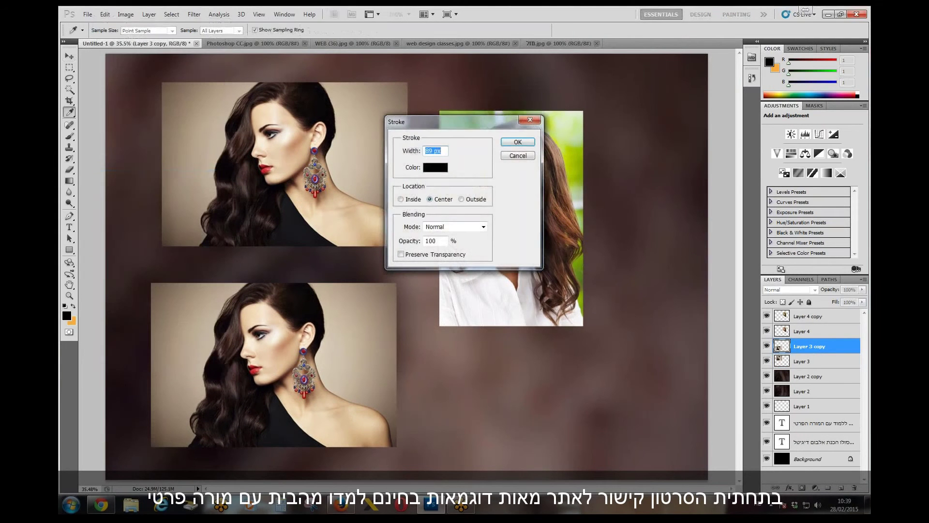
{"action": "left_click", "coordinate": [439, 169]}
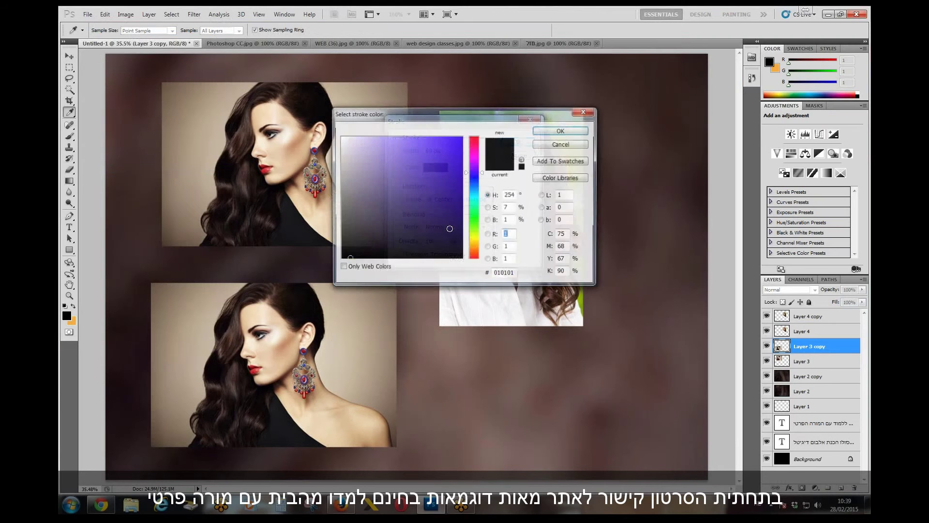
{"action": "left_click_drag", "start_coordinate": [348, 151], "coordinate": [340, 137]}
{"action": "left_click", "coordinate": [555, 132]}
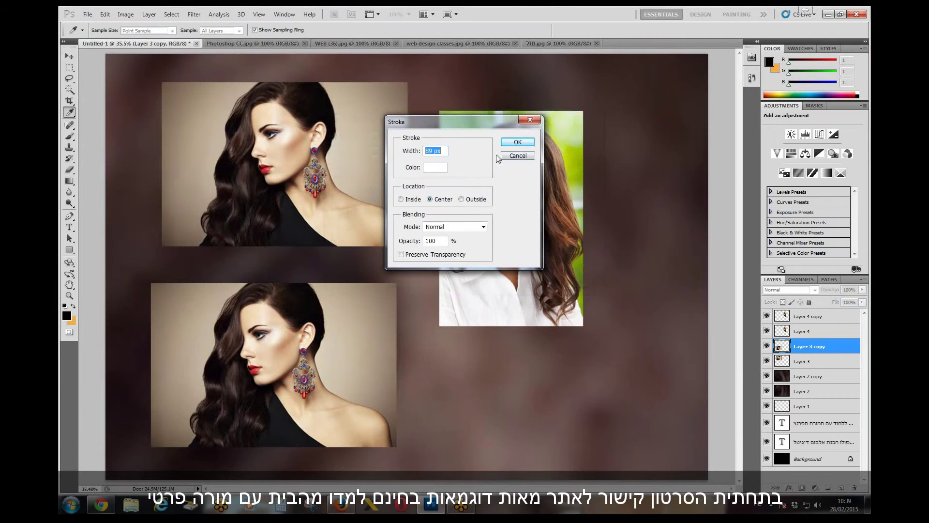
{"action": "left_click", "coordinate": [518, 141]}
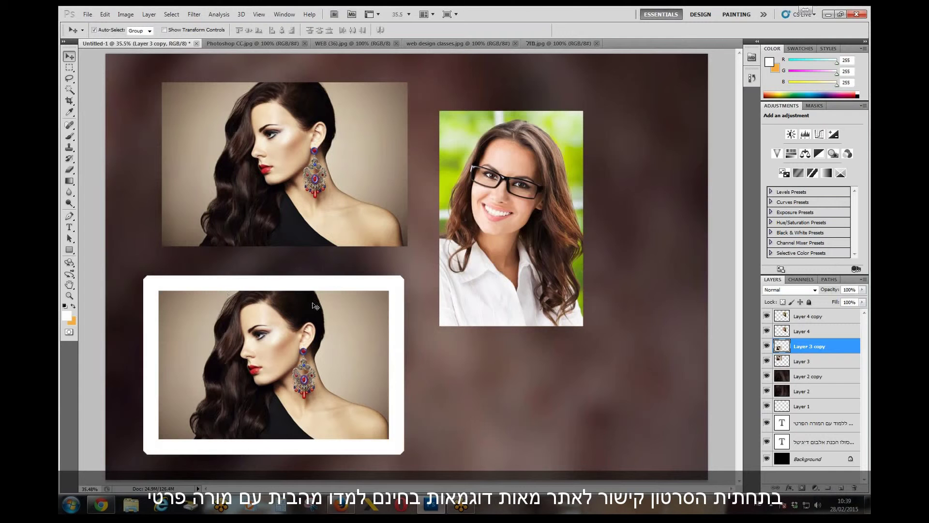
{"action": "key", "text": "ctrl+z"}
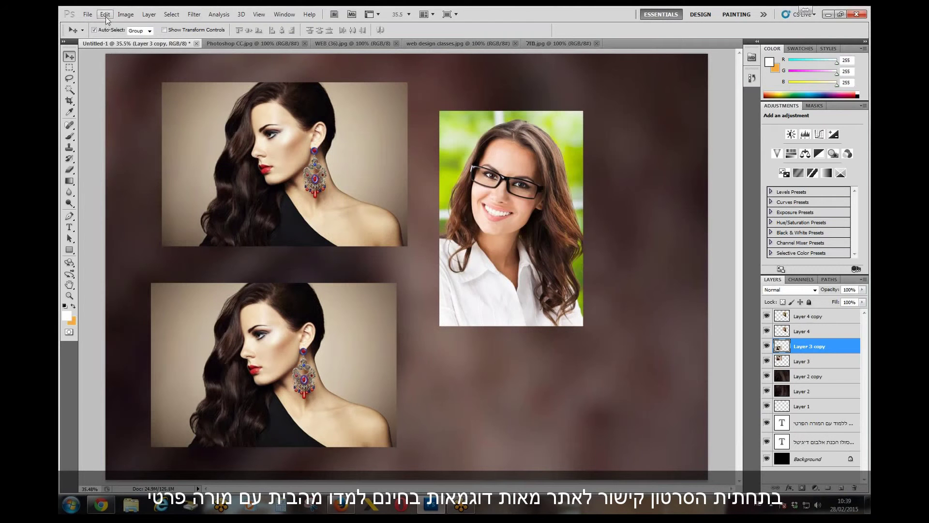
Outline the lower earring portrait with a centred white stroke 35 px wide.
{"action": "left_click", "coordinate": [105, 15]}
{"action": "left_click", "coordinate": [116, 171]}
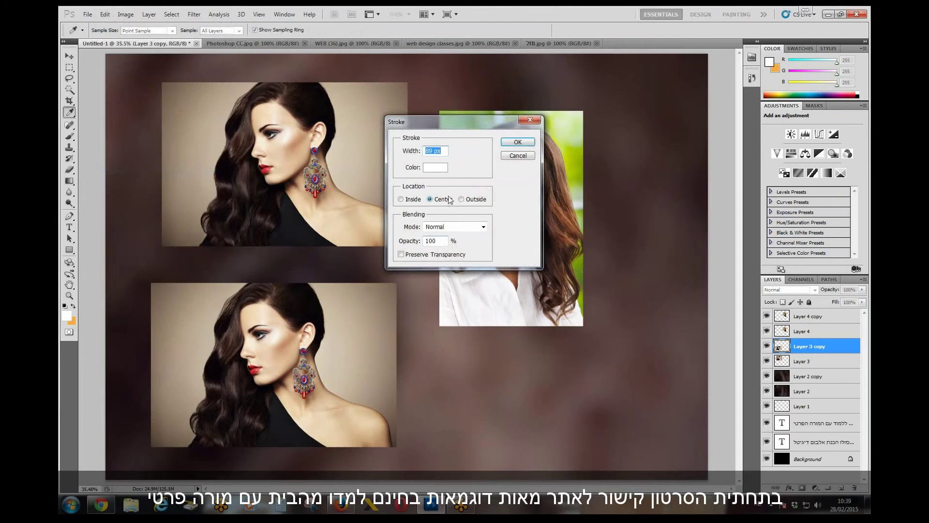
{"action": "type", "text": "30"}
{"action": "key", "text": "Return"}
{"action": "key", "text": "v"}
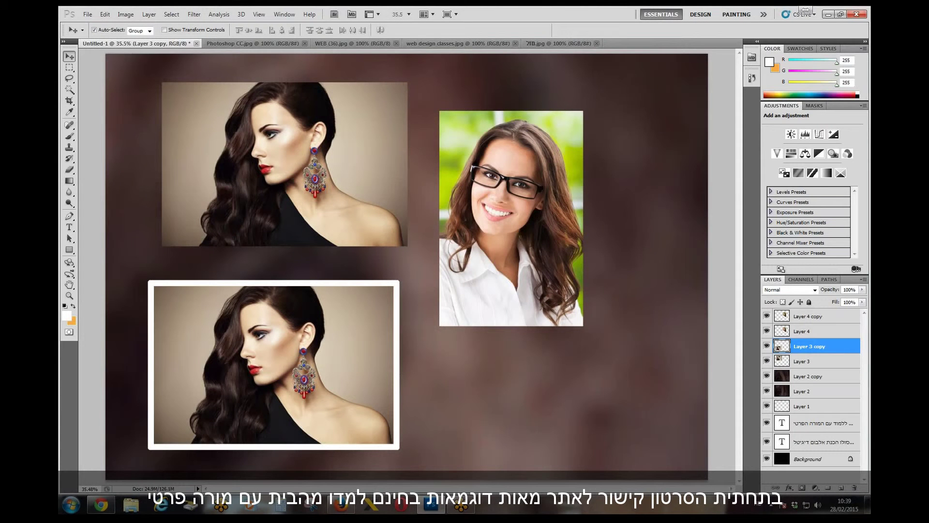
Load the framed portrait's outline as a selection over a new layer and feather it by 25 pixels.
{"action": "left_click", "coordinate": [782, 346], "text": "ctrl"}
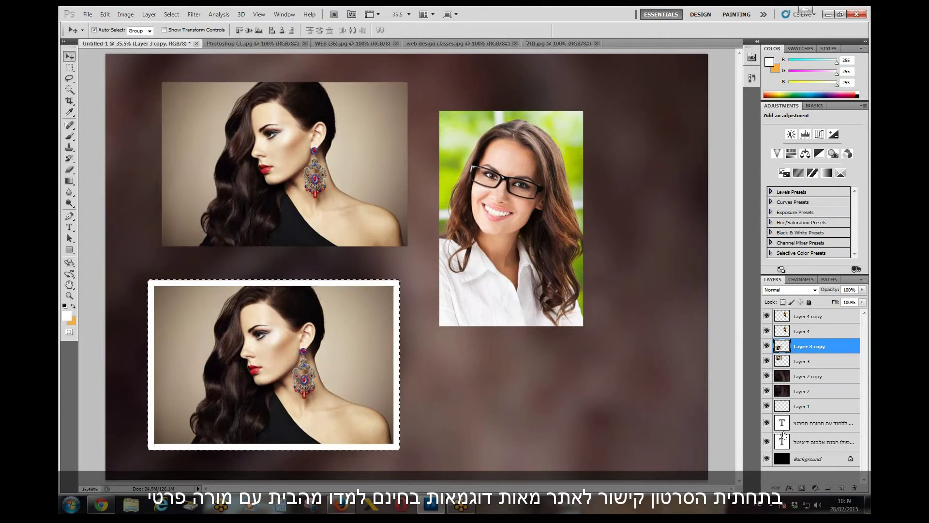
{"action": "left_click", "coordinate": [840, 487]}
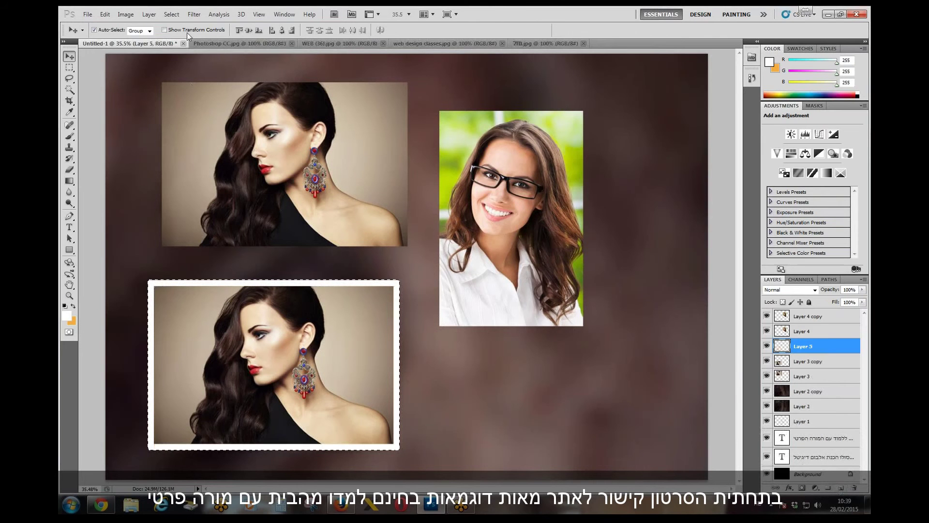
{"action": "left_click", "coordinate": [172, 14]}
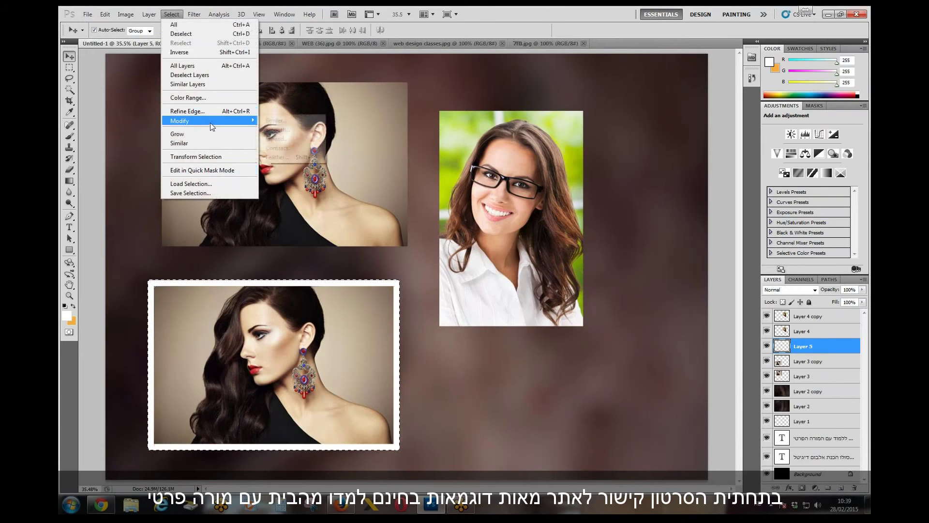
{"action": "mouse_move", "coordinate": [210, 123]}
{"action": "left_click", "coordinate": [277, 157]}
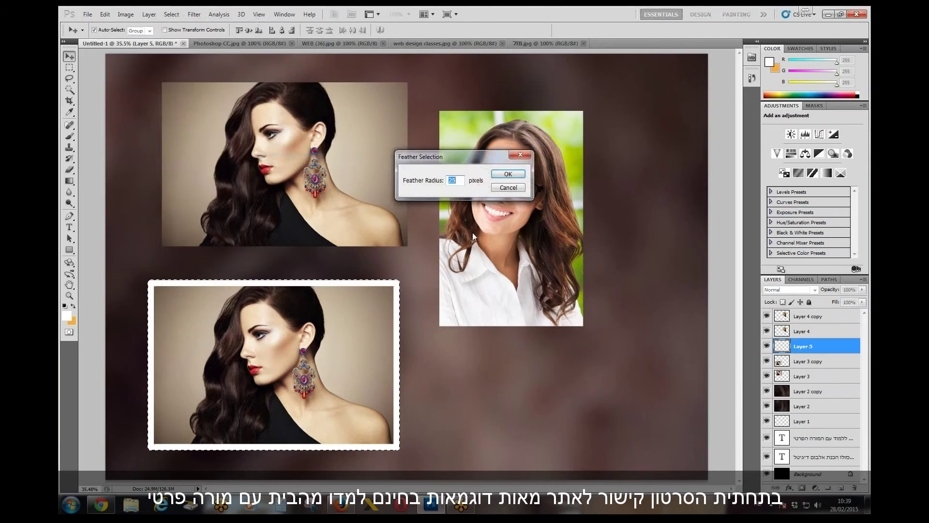
{"action": "key", "text": "Return"}
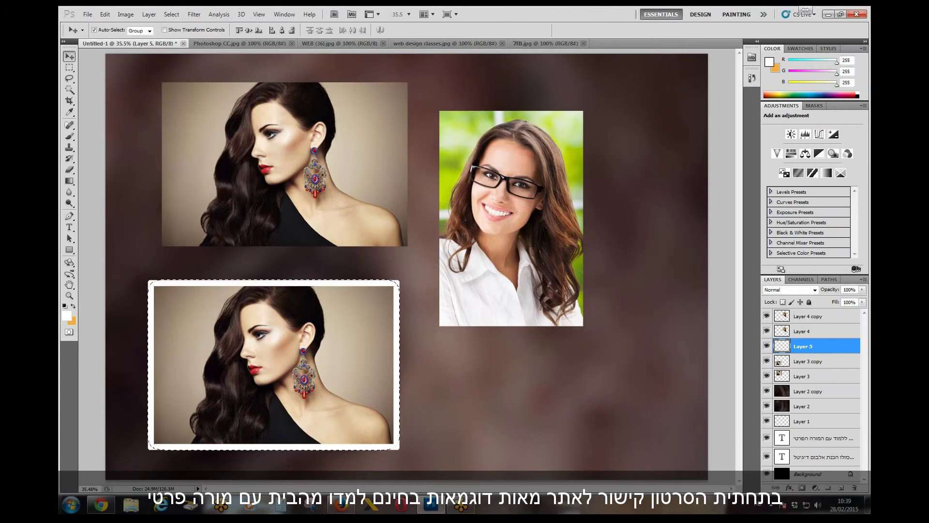
Fill the feathered selection with white, deselect, and place the glow layer beneath both earring portrait layers.
{"action": "key", "text": "shift+F5"}
{"action": "key", "text": "Return"}
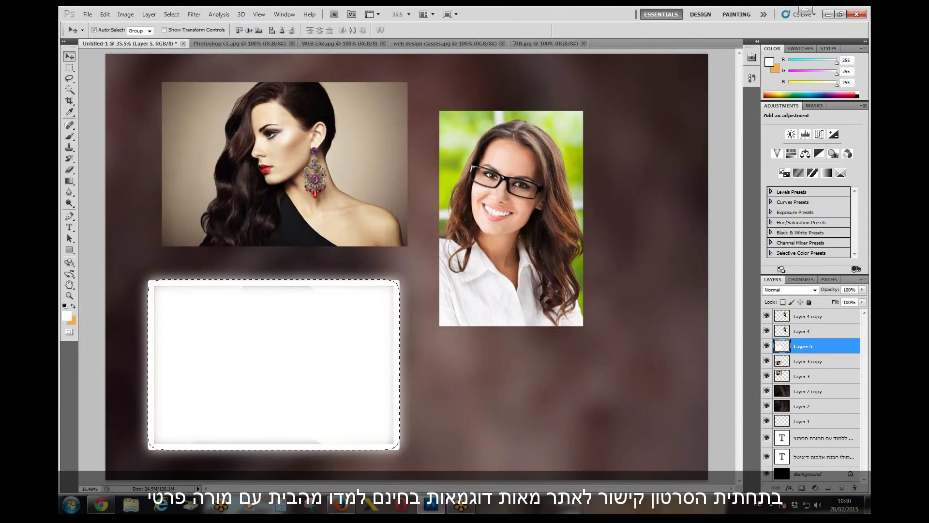
{"action": "key", "text": "ctrl+d"}
{"action": "left_click_drag", "start_coordinate": [818, 348], "coordinate": [816, 383]}
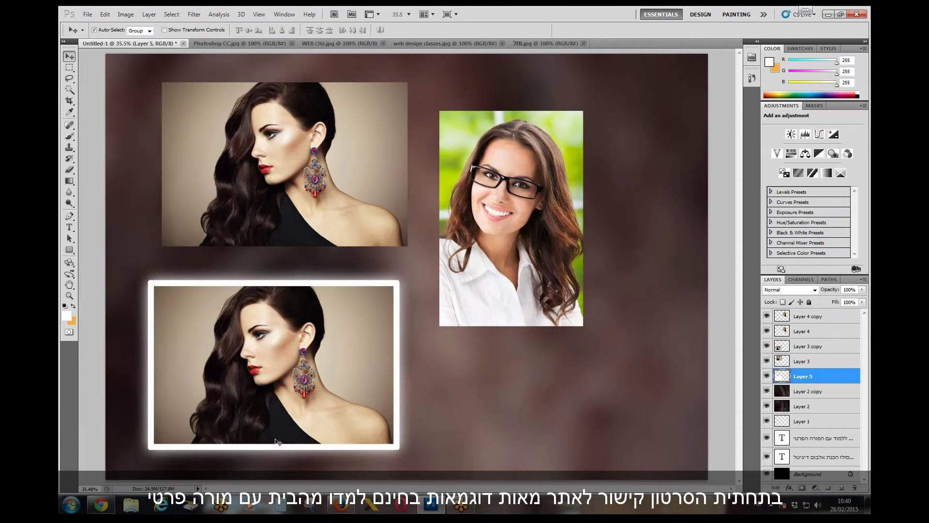
Arrange the two glasses portraits with the original in the page's upper right and the copy lower near the centre.
{"action": "left_click_drag", "start_coordinate": [483, 220], "coordinate": [477, 316]}
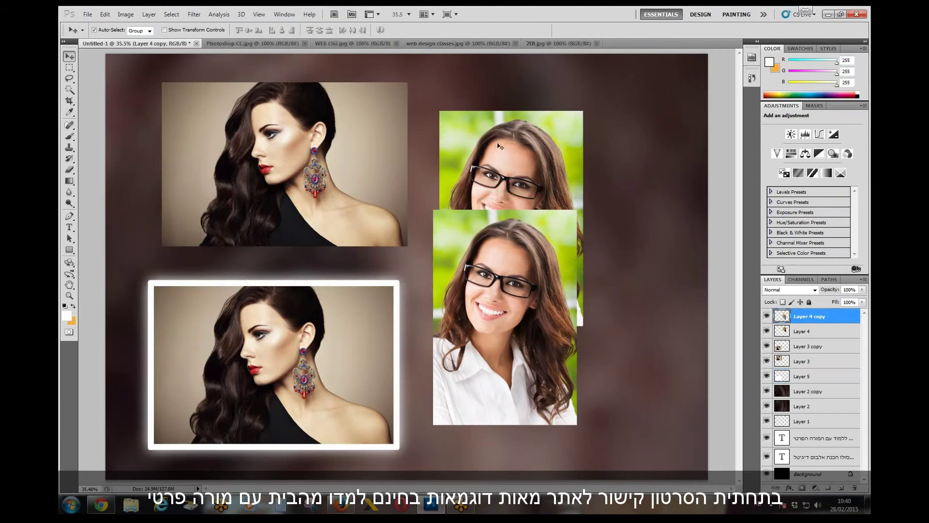
{"action": "left_click", "coordinate": [499, 145]}
{"action": "left_click_drag", "start_coordinate": [498, 145], "coordinate": [588, 137]}
{"action": "left_click", "coordinate": [505, 295]}
{"action": "left_click_drag", "start_coordinate": [504, 295], "coordinate": [514, 296]}
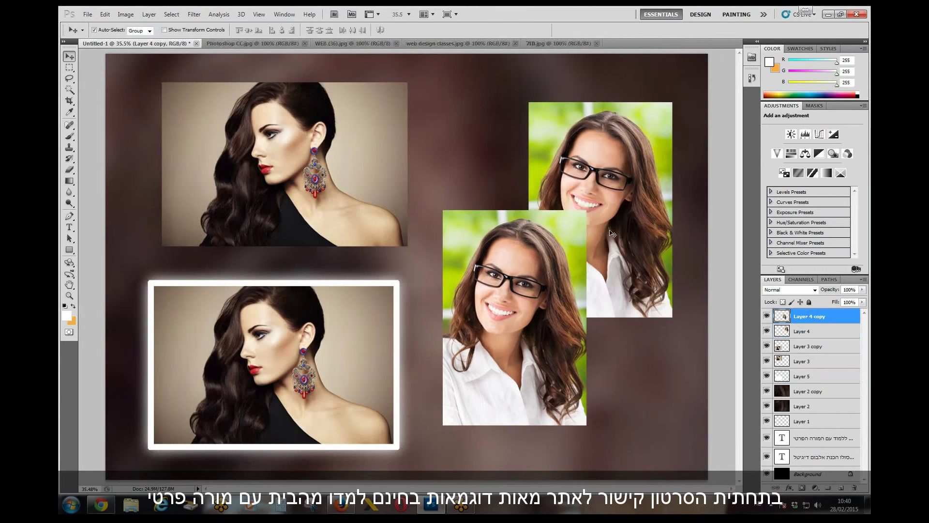
{"action": "left_click_drag", "start_coordinate": [611, 232], "coordinate": [622, 226]}
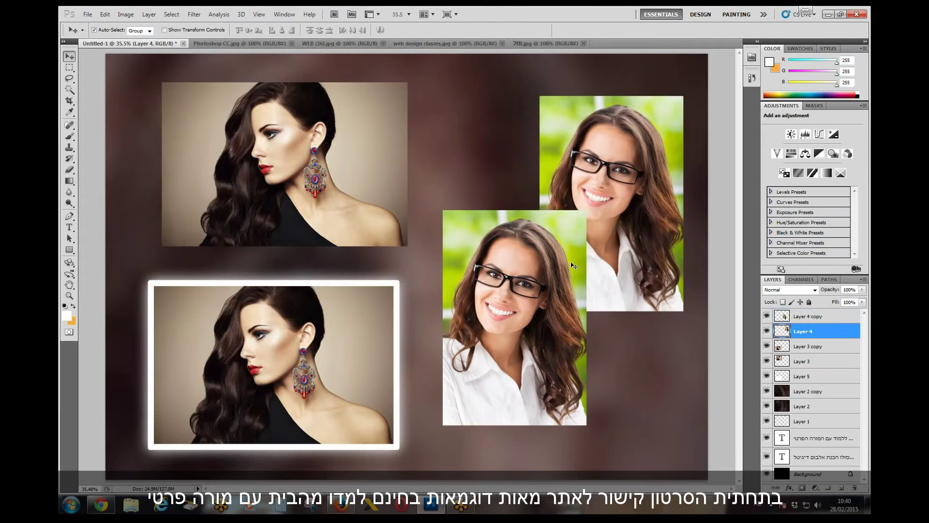
{"action": "left_click_drag", "start_coordinate": [541, 266], "coordinate": [527, 285]}
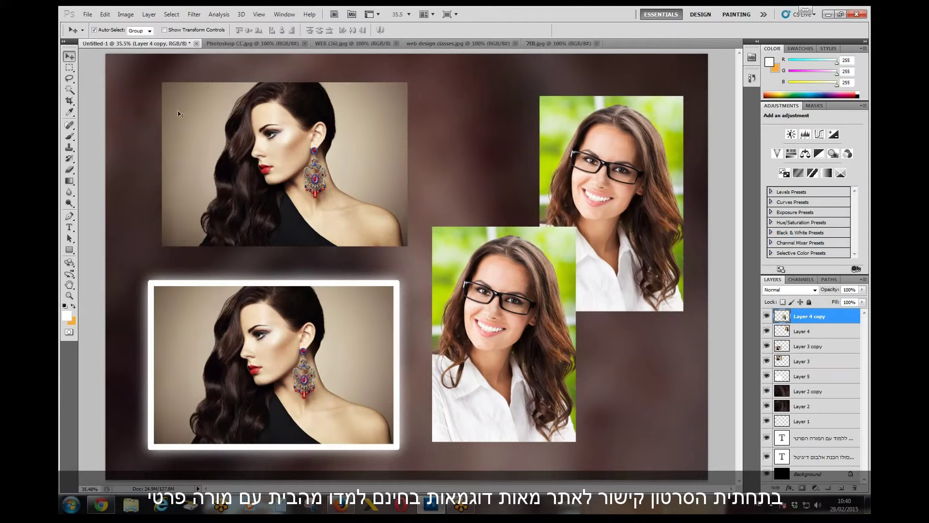
Select a rectangle around the woman inside the lower glasses portrait and feather the selection.
{"action": "left_click", "coordinate": [68, 68]}
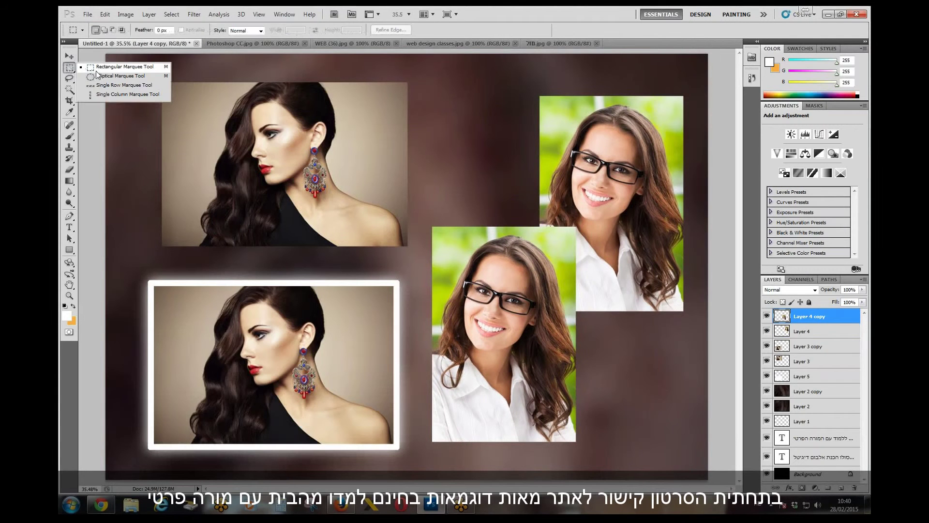
{"action": "left_click", "coordinate": [103, 70]}
{"action": "left_click_drag", "start_coordinate": [527, 360], "coordinate": [559, 420]}
{"action": "key", "text": "shift+F6"}
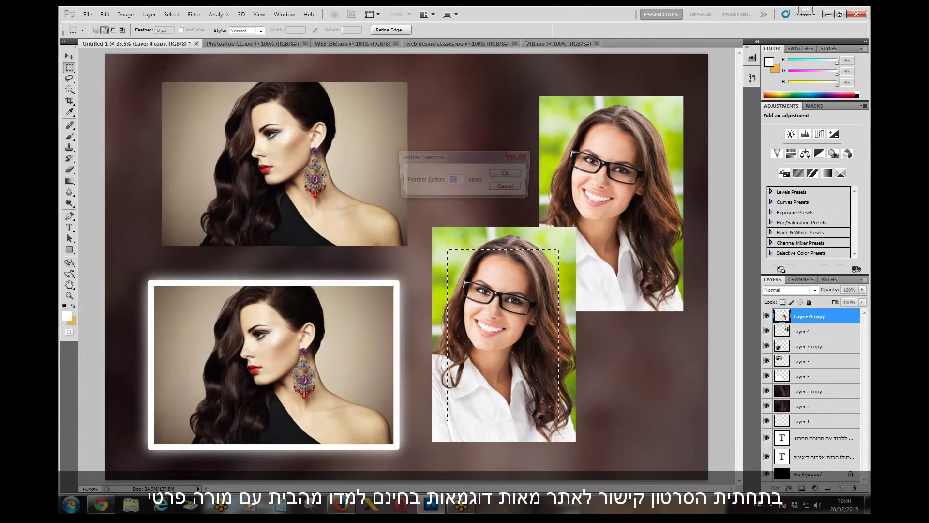
{"action": "type", "text": "6"}
{"action": "key", "text": "Return"}
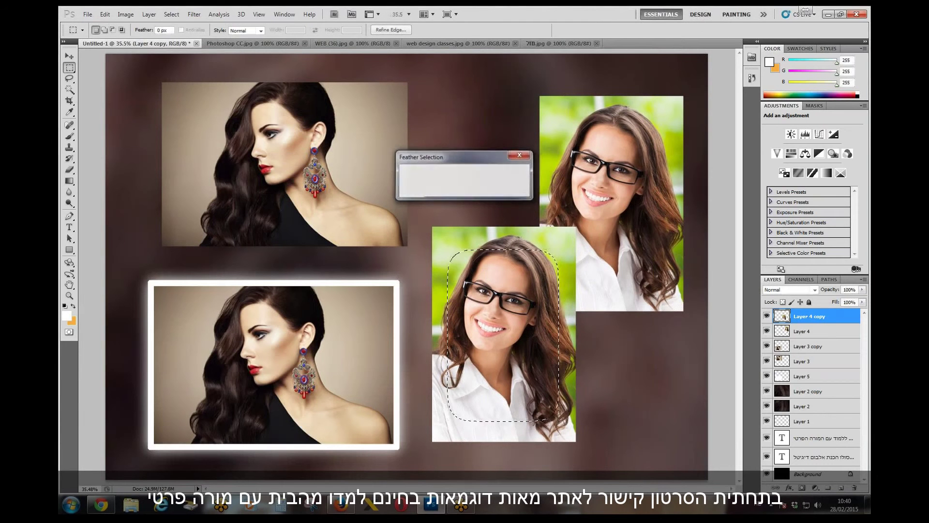
Invert the feathered selection, delete the portrait's outer area twice so its edges fade softly, and deselect.
{"action": "key", "text": "ctrl+shift+i"}
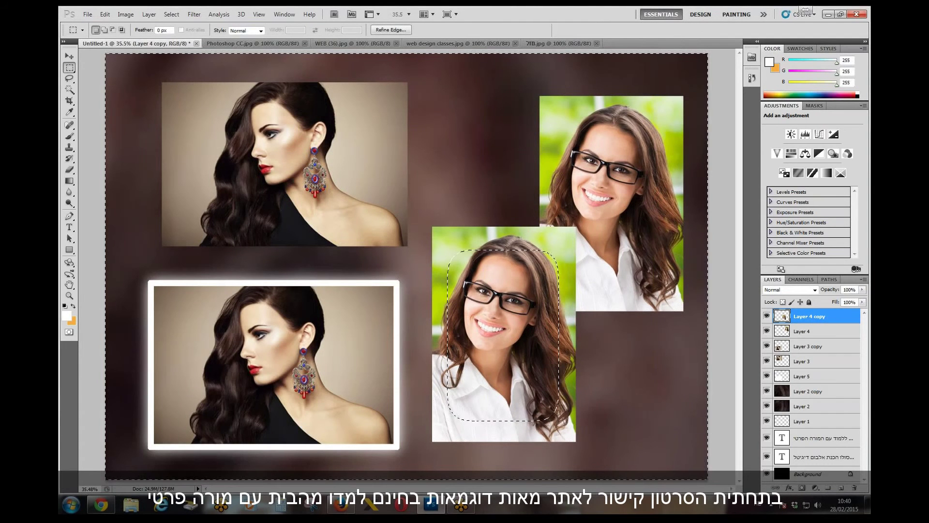
{"action": "key", "text": "Delete"}
{"action": "key", "text": "Delete"}
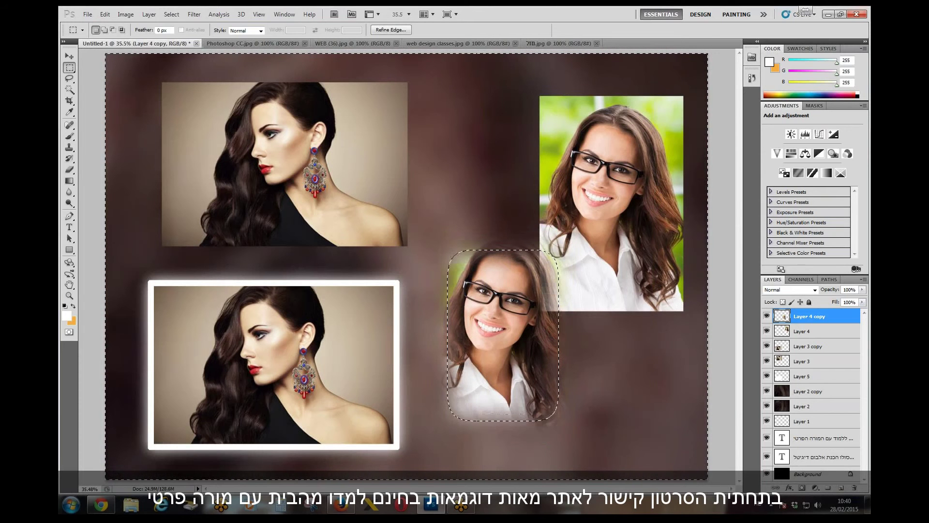
{"action": "key", "text": "ctrl+d"}
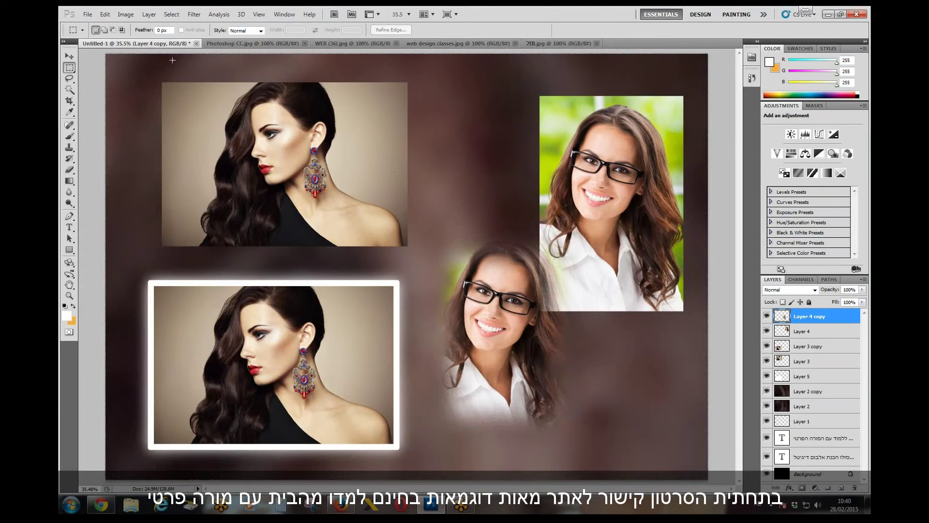
Move the faded portrait down beside the framed one and align the other glasses portrait with the upper earring portrait's top.
{"action": "left_click", "coordinate": [69, 56]}
{"action": "left_click_drag", "start_coordinate": [490, 314], "coordinate": [473, 344]}
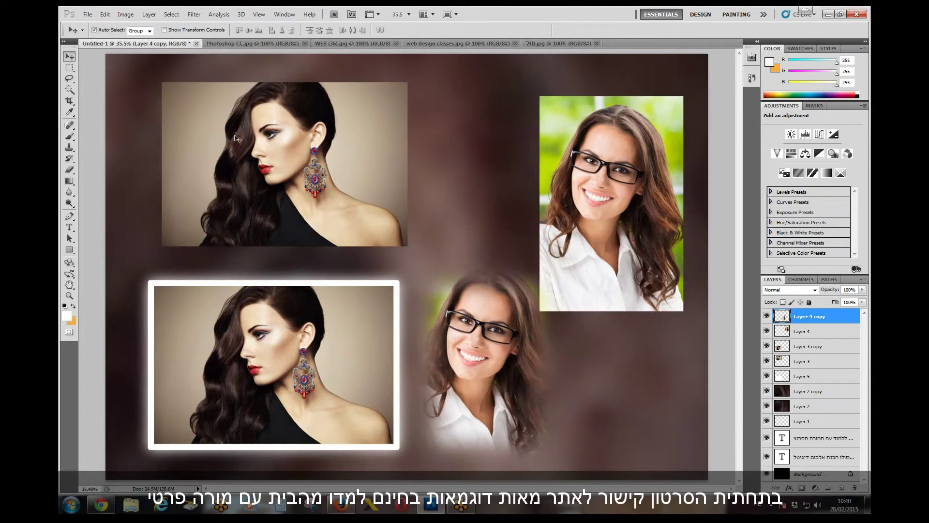
{"action": "left_click_drag", "start_coordinate": [477, 344], "coordinate": [478, 351]}
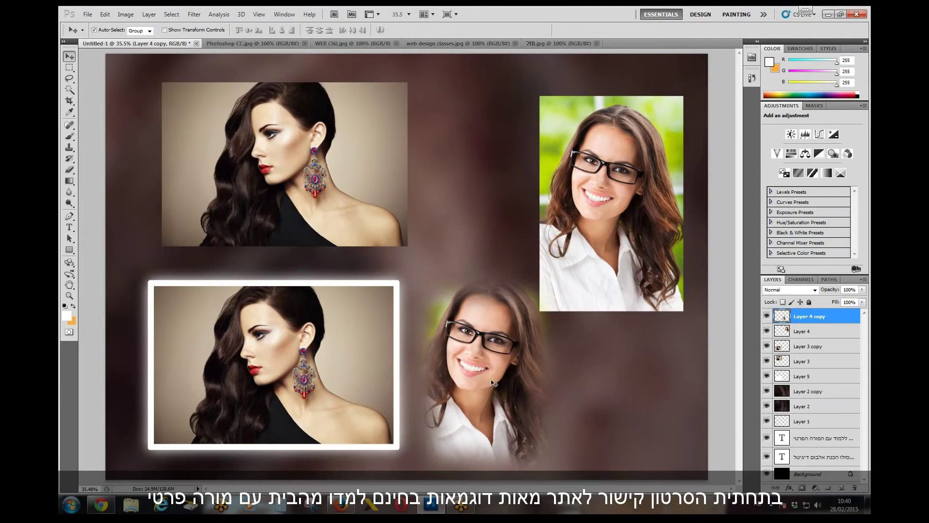
{"action": "left_click_drag", "start_coordinate": [575, 270], "coordinate": [577, 257]}
{"action": "left_click_drag", "start_coordinate": [489, 354], "coordinate": [489, 355]}
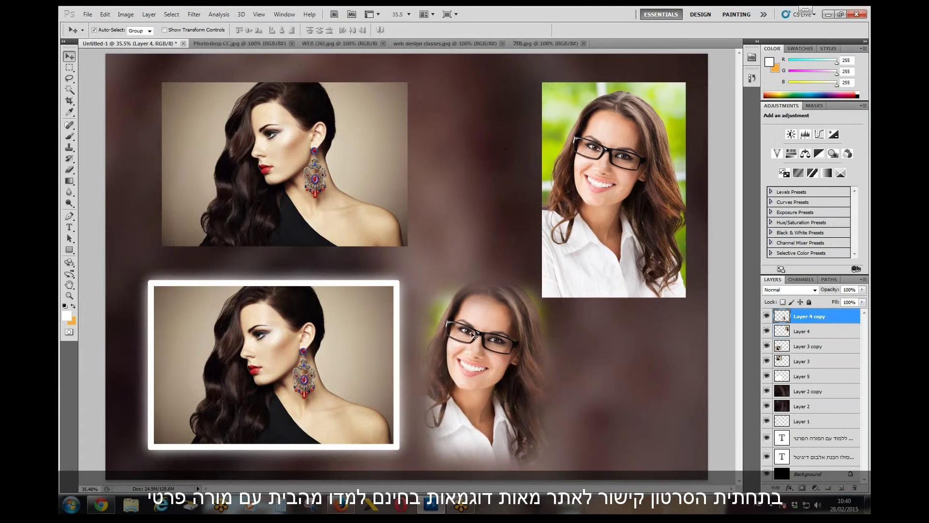
Try a centred dark grey 35 px stroke around the faded glasses portrait and undo it.
{"action": "left_click", "coordinate": [105, 14]}
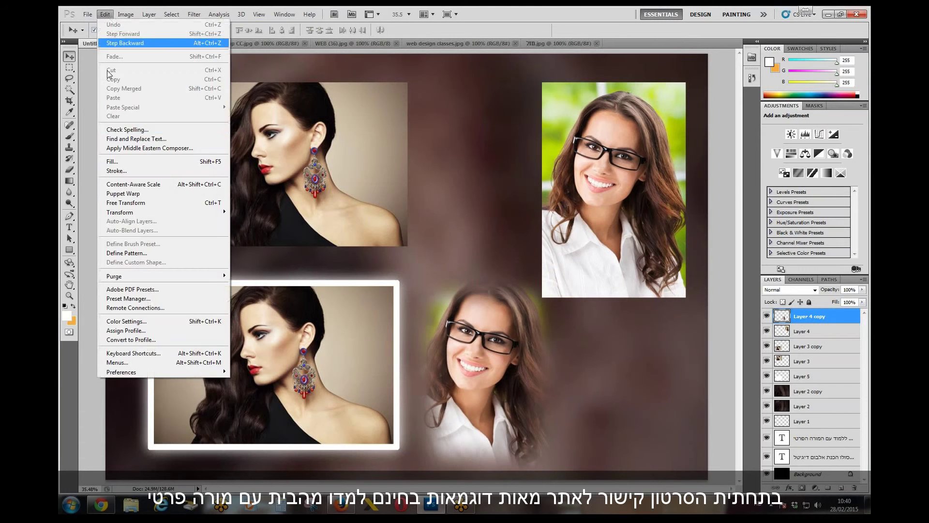
{"action": "left_click", "coordinate": [116, 170]}
{"action": "left_click", "coordinate": [434, 166]}
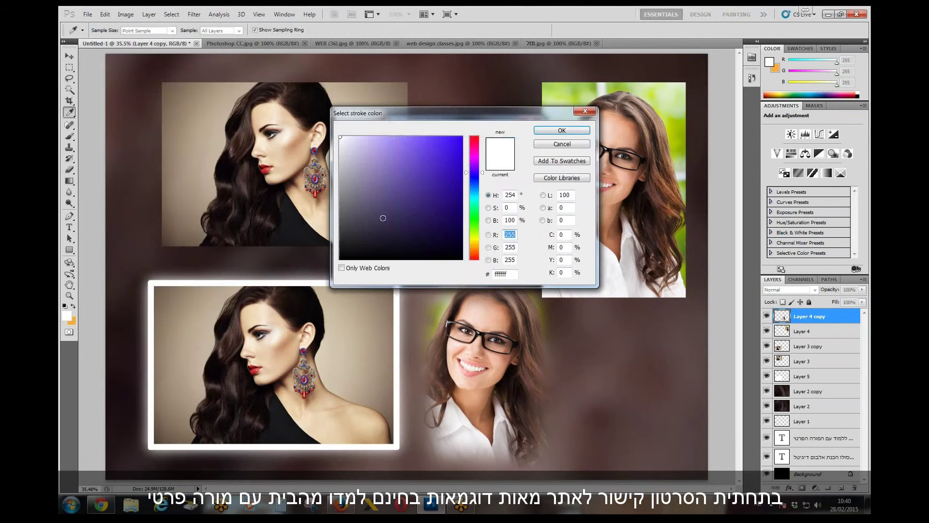
{"action": "left_click", "coordinate": [349, 231]}
{"action": "left_click", "coordinate": [573, 131]}
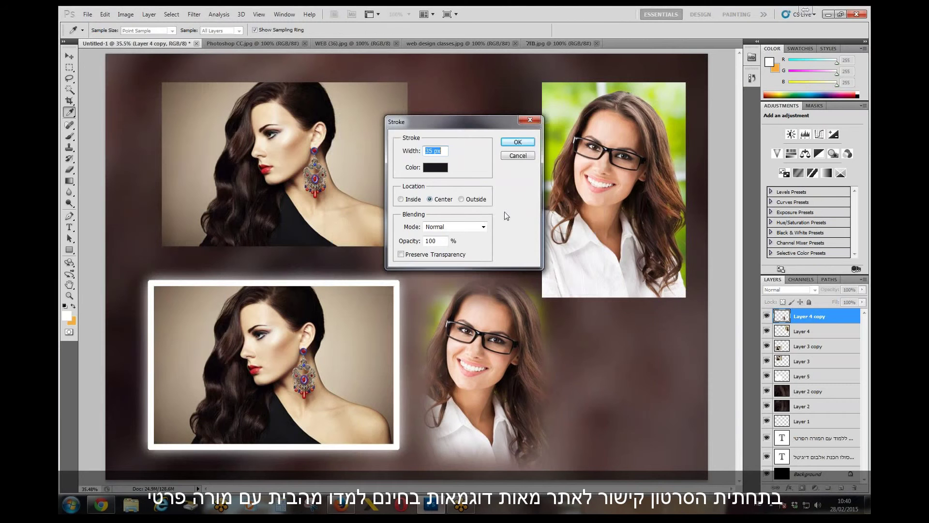
{"action": "left_click", "coordinate": [506, 144]}
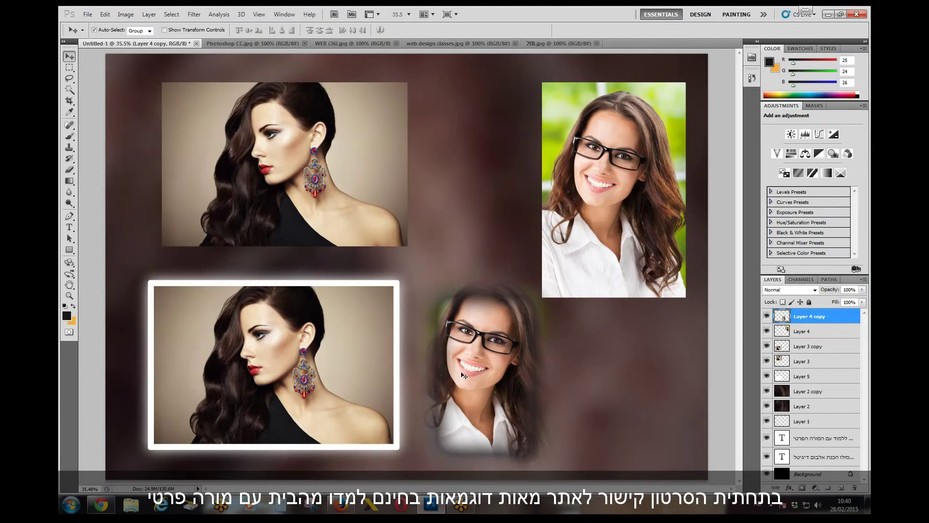
{"action": "key", "text": "ctrl+z"}
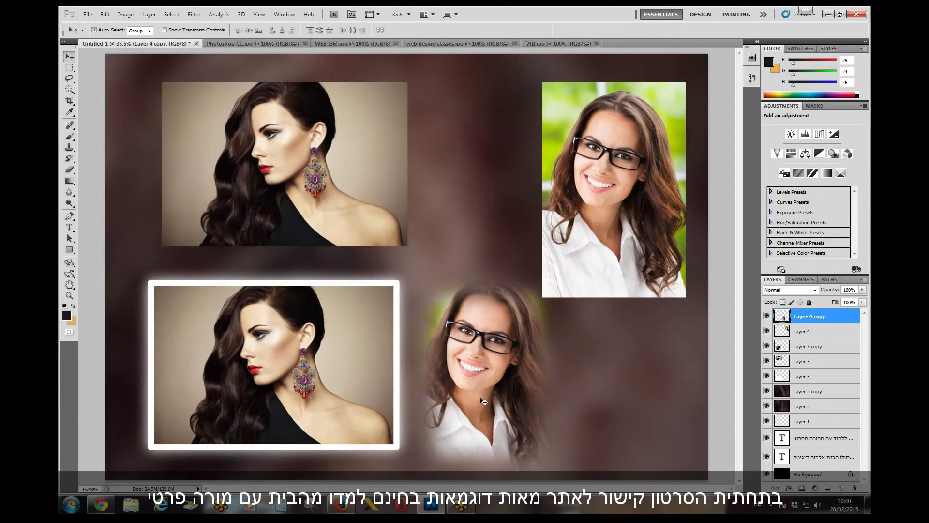
Move the faded glasses portrait over the left part of the upper earring portrait.
{"action": "left_click_drag", "start_coordinate": [483, 400], "coordinate": [215, 194]}
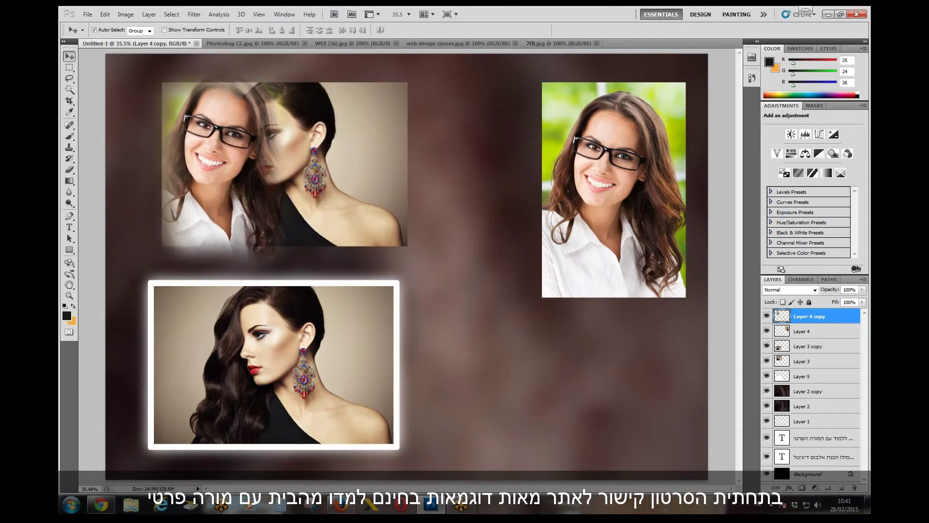
Scale down the faded glasses portrait over the upper earring portrait, move it off toward the page's lower right, and delete its layer.
{"action": "key", "text": "ctrl+t"}
{"action": "left_click_drag", "start_coordinate": [296, 275], "coordinate": [275, 252]}
{"action": "key", "text": "Return"}
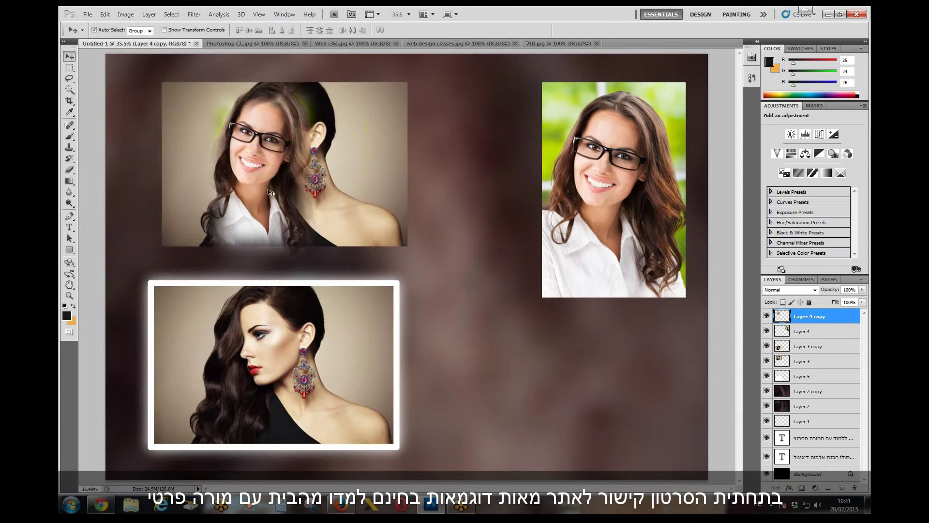
{"action": "left_click_drag", "start_coordinate": [269, 192], "coordinate": [548, 392]}
{"action": "key", "text": "Delete"}
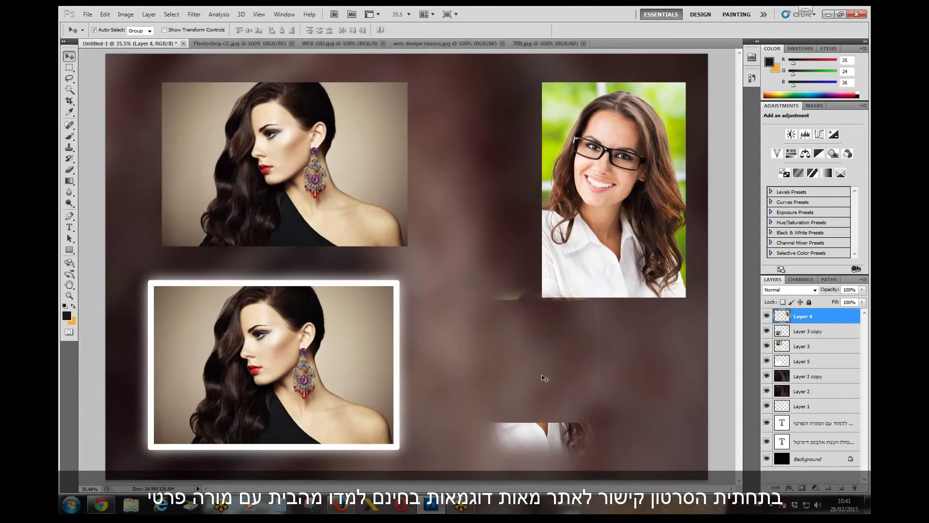
Move the remaining glasses portrait down and inward, then place the unframed earring portrait behind it and enlarge it to the same height.
{"action": "left_click_drag", "start_coordinate": [635, 204], "coordinate": [583, 271]}
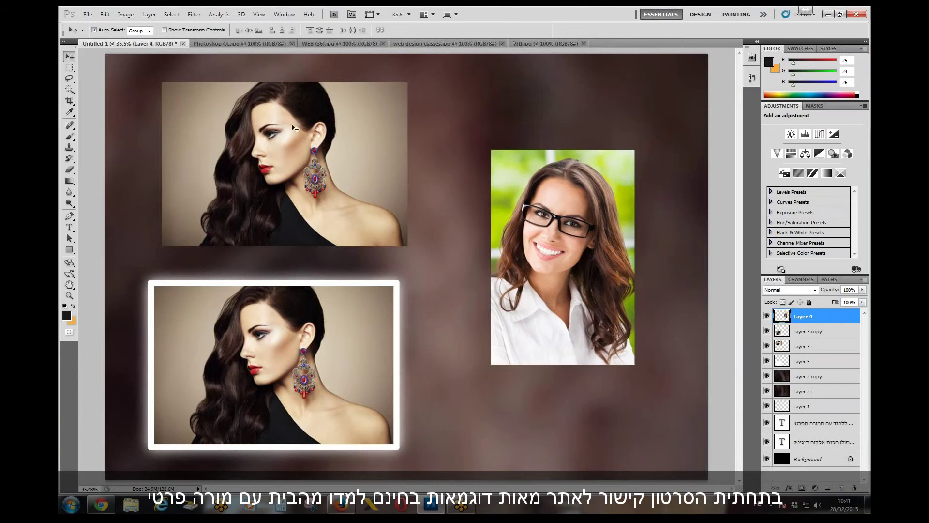
{"action": "left_click_drag", "start_coordinate": [293, 127], "coordinate": [526, 215]}
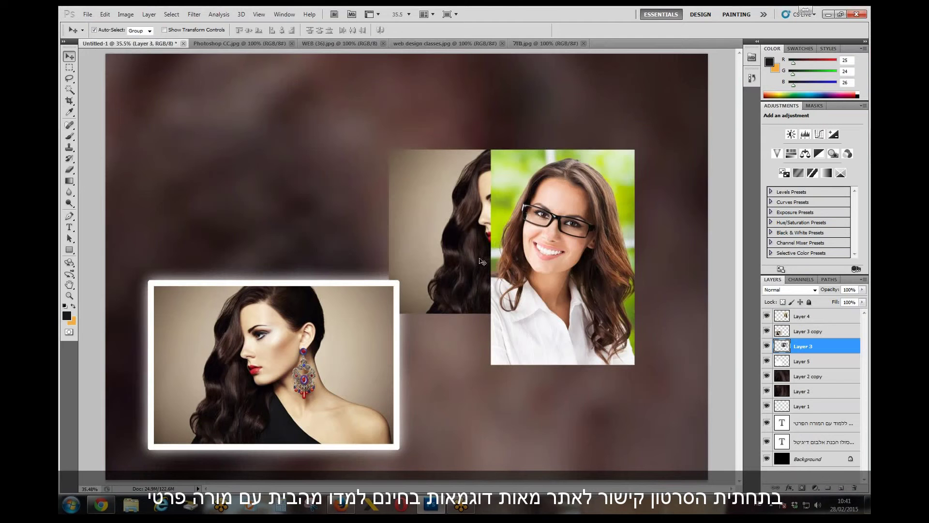
{"action": "key", "text": "ctrl+t"}
{"action": "left_click_drag", "start_coordinate": [390, 315], "coordinate": [323, 386]}
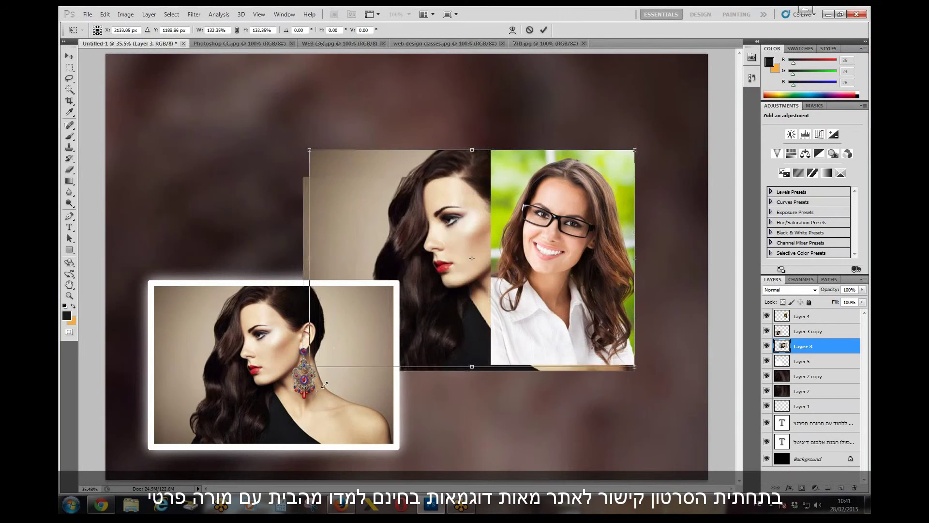
{"action": "key", "text": "Return"}
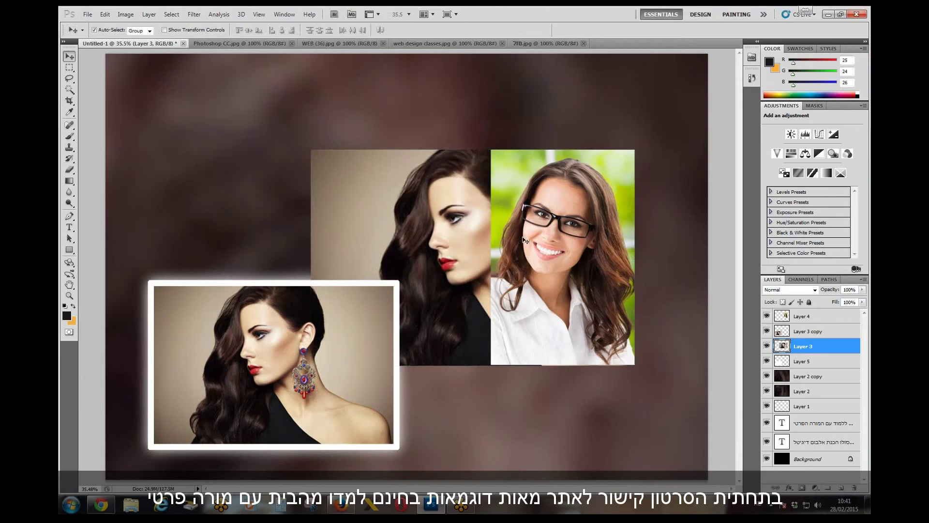
Lasso a freehand area along the seam between the two portraits, shift it slightly toward the earring portrait, and feather it on Layer 4.
{"action": "left_click", "coordinate": [69, 79]}
{"action": "mouse_move", "coordinate": [513, 141]}
{"action": "left_mouse_down"}
{"action": "mouse_move", "coordinate": [478, 131]}
{"action": "mouse_move", "coordinate": [454, 356]}
{"action": "mouse_move", "coordinate": [467, 410]}
{"action": "mouse_move", "coordinate": [524, 338]}
{"action": "mouse_move", "coordinate": [561, 220]}
{"action": "mouse_move", "coordinate": [597, 168]}
{"action": "mouse_move", "coordinate": [530, 123]}
{"action": "mouse_move", "coordinate": [494, 131]}
{"action": "left_mouse_up"}
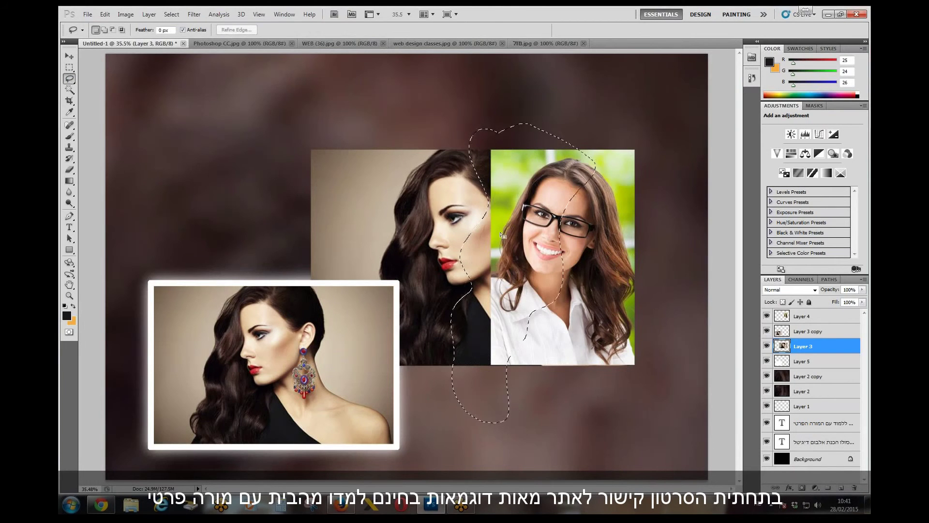
{"action": "left_click", "coordinate": [804, 316]}
{"action": "left_click_drag", "start_coordinate": [544, 208], "coordinate": [529, 211]}
{"action": "right_click", "coordinate": [529, 212]}
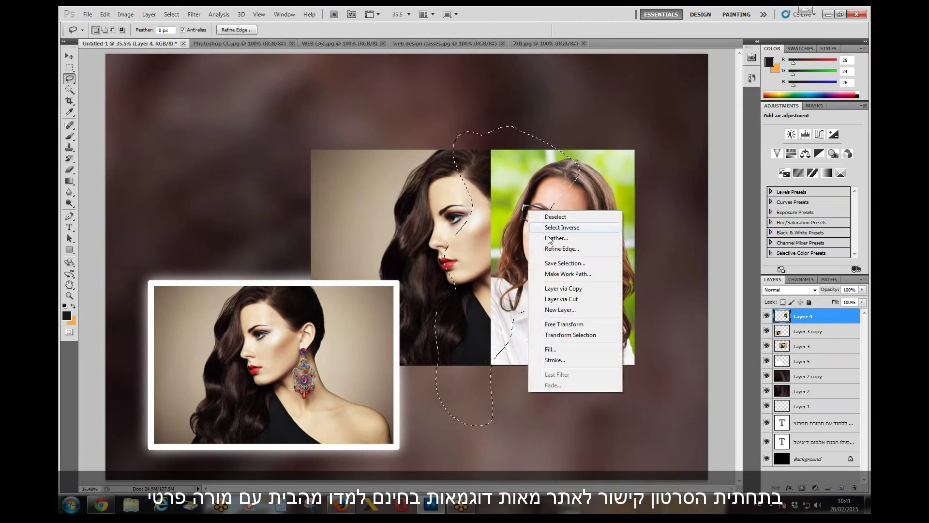
{"action": "left_click", "coordinate": [542, 237]}
{"action": "left_click", "coordinate": [522, 177]}
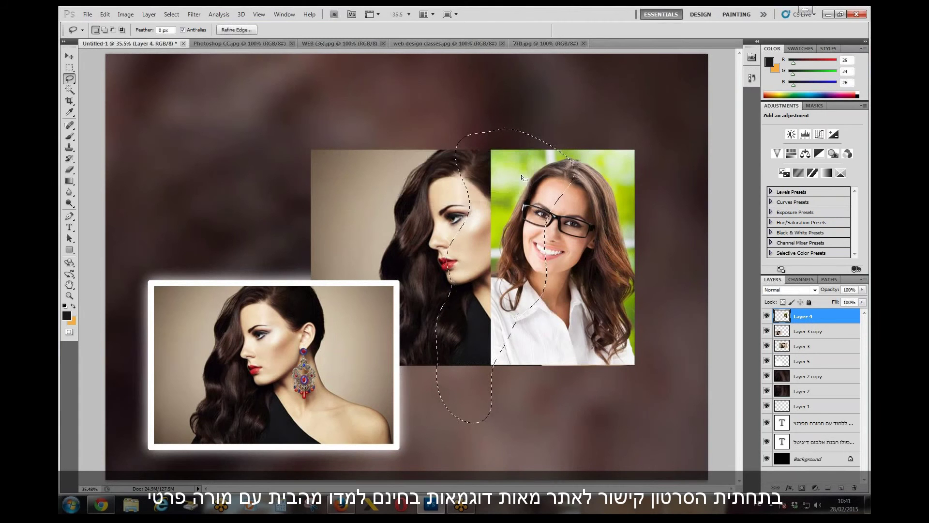
Delete the feathered area from the glasses portrait so it blends softly into the earring portrait, and deselect.
{"action": "key", "text": "Delete"}
{"action": "key", "text": "ctrl+d"}
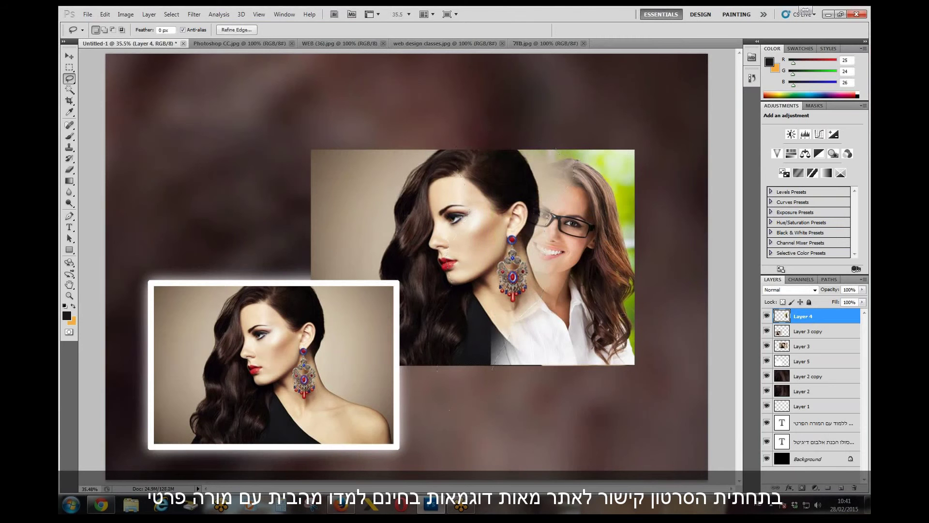
{"action": "mouse_move", "coordinate": [479, 420]}
{"action": "left_mouse_down"}
{"action": "mouse_move", "coordinate": [520, 131]}
{"action": "mouse_move", "coordinate": [574, 174]}
{"action": "mouse_move", "coordinate": [480, 419]}
{"action": "left_mouse_up"}
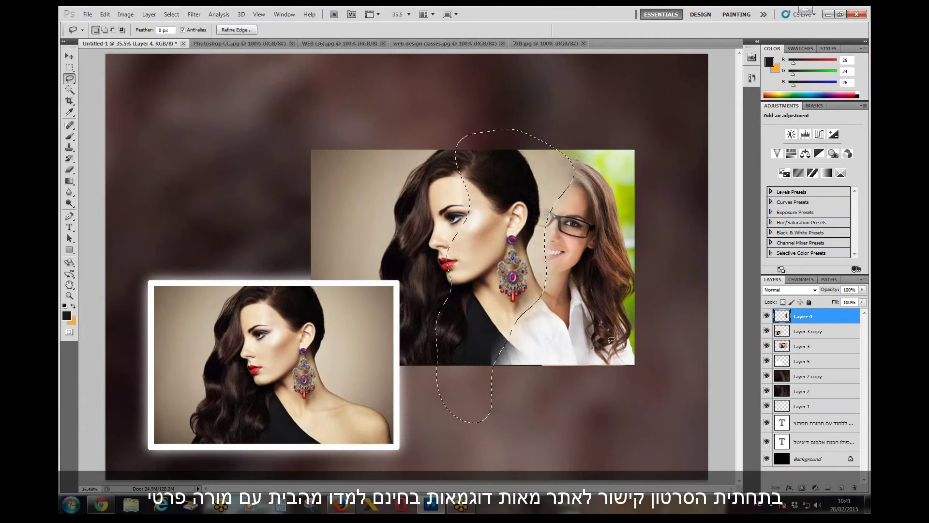
{"action": "key", "text": "ctrl+d"}
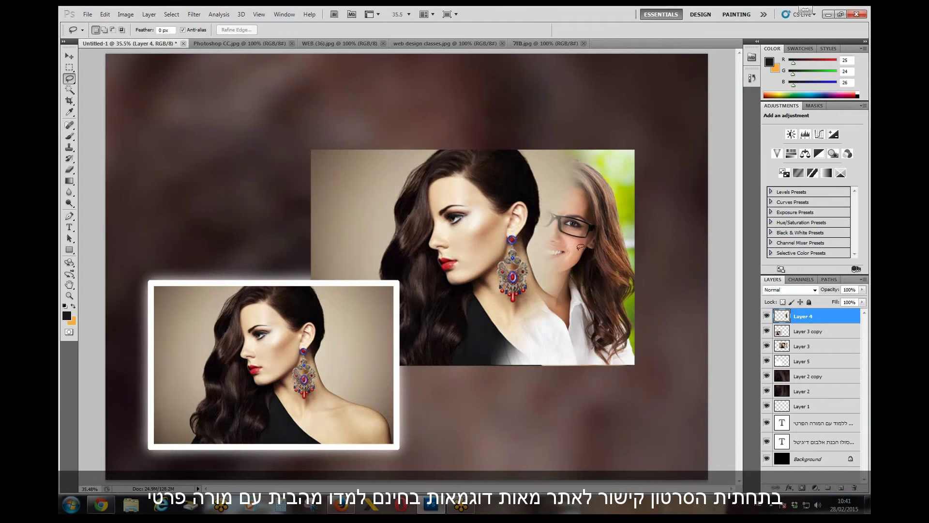
Lock Layer 2 and Layer 2 copy, then move the two blended portraits together to the page's upper right.
{"action": "left_click", "coordinate": [69, 67]}
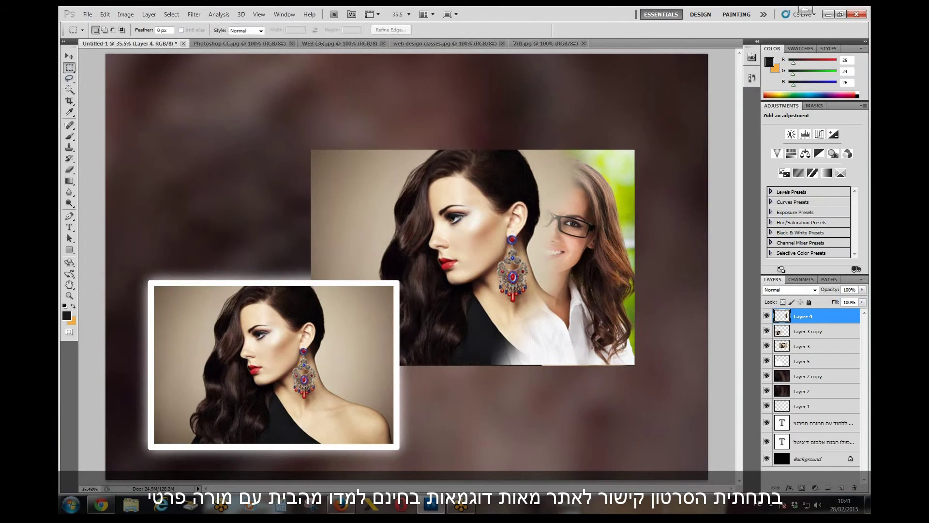
{"action": "left_click", "coordinate": [70, 56]}
{"action": "left_click", "coordinate": [829, 377]}
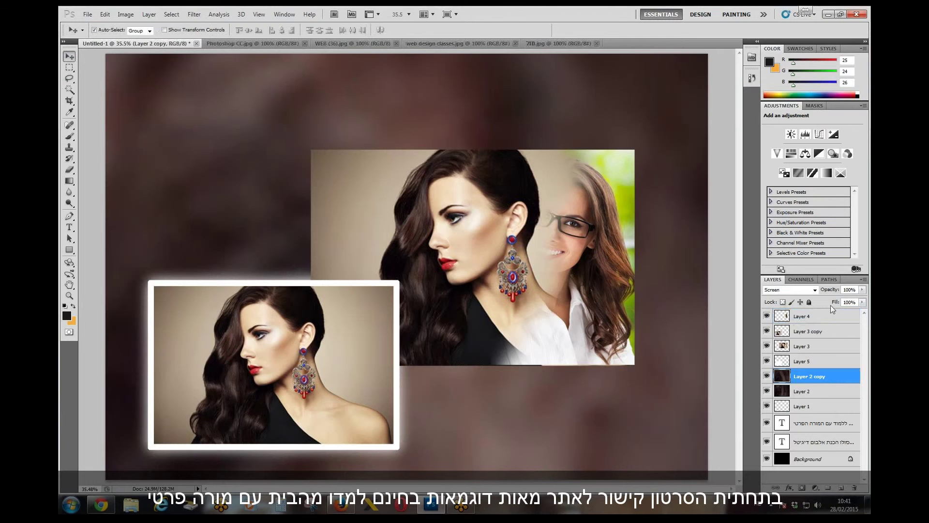
{"action": "left_click", "coordinate": [809, 302]}
{"action": "left_click", "coordinate": [822, 392]}
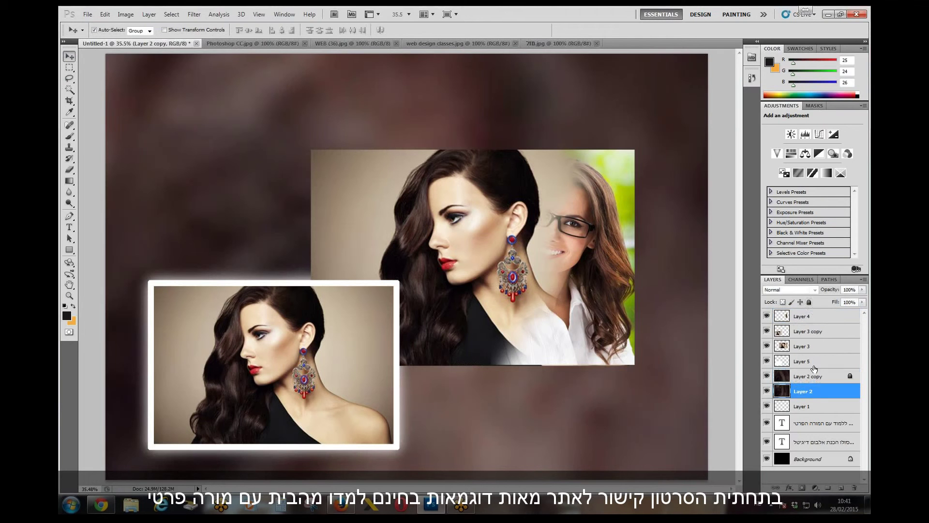
{"action": "left_click", "coordinate": [809, 302]}
{"action": "left_click_drag", "start_coordinate": [659, 139], "coordinate": [569, 245]}
{"action": "left_click_drag", "start_coordinate": [525, 339], "coordinate": [560, 266]}
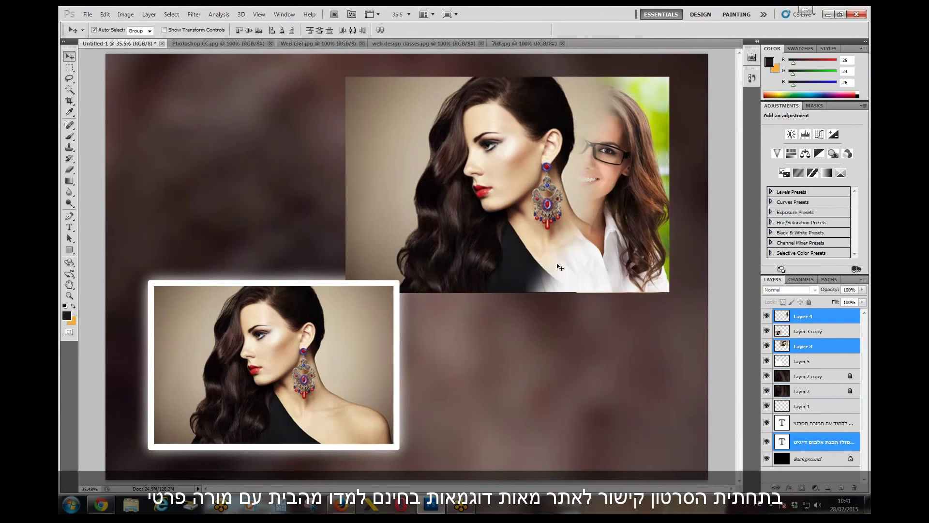
Add a new layer, select the rectangle around the blended portraits, apply a dark stroke as their frame, and deselect.
{"action": "left_click", "coordinate": [842, 488]}
{"action": "key", "text": "m"}
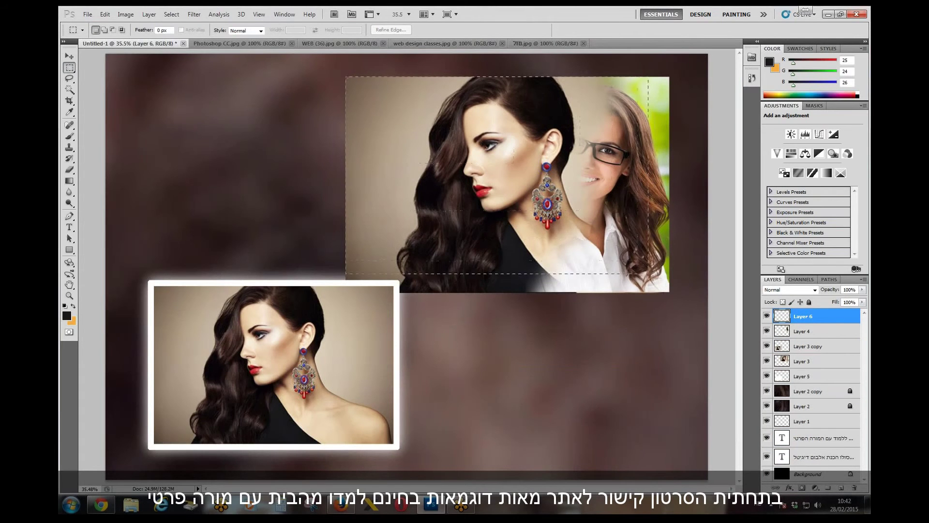
{"action": "left_click_drag", "start_coordinate": [649, 274], "coordinate": [669, 292]}
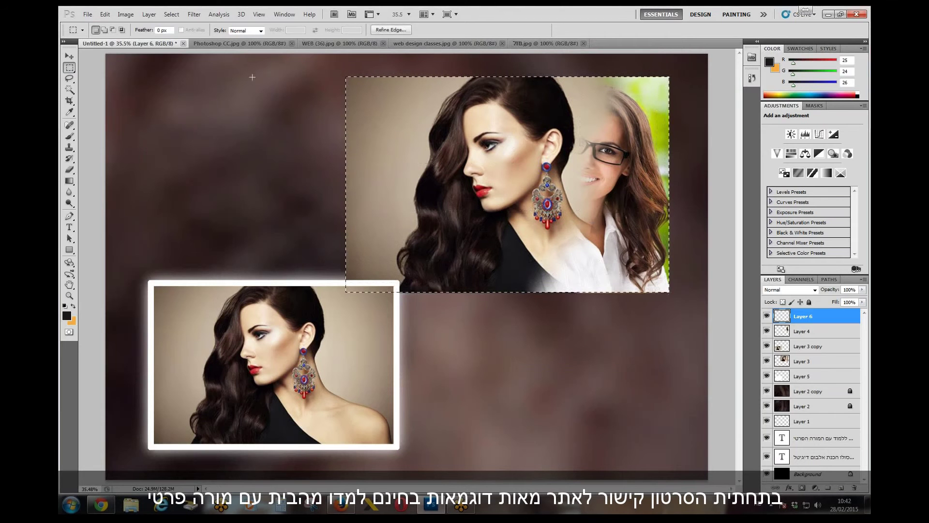
{"action": "left_click", "coordinate": [105, 14]}
{"action": "left_click", "coordinate": [136, 170]}
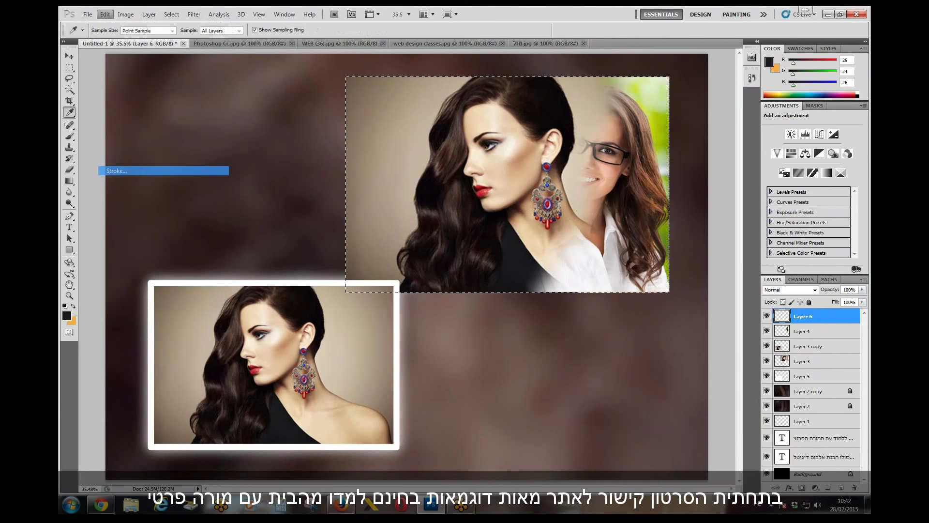
{"action": "left_click", "coordinate": [525, 142]}
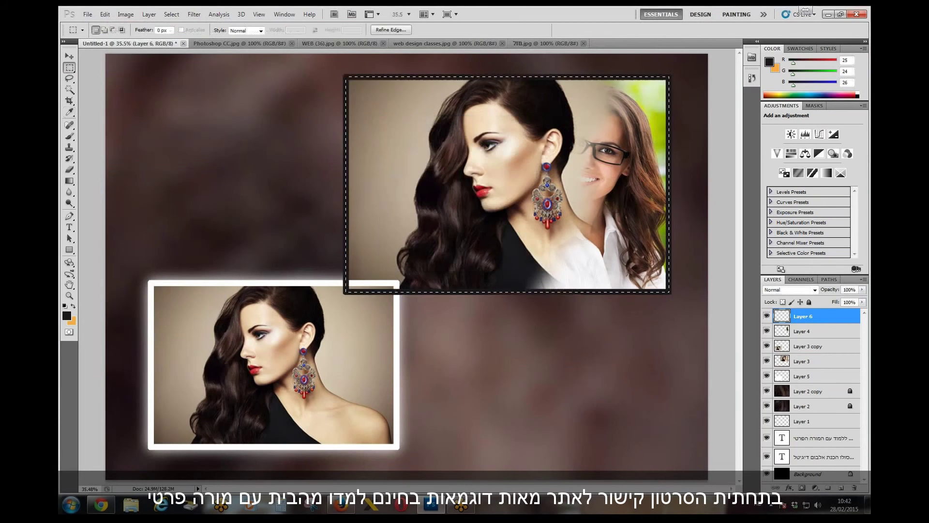
{"action": "left_click", "coordinate": [487, 327]}
{"action": "key", "text": "ctrl+a"}
{"action": "left_click", "coordinate": [105, 14]}
{"action": "left_click", "coordinate": [155, 252]}
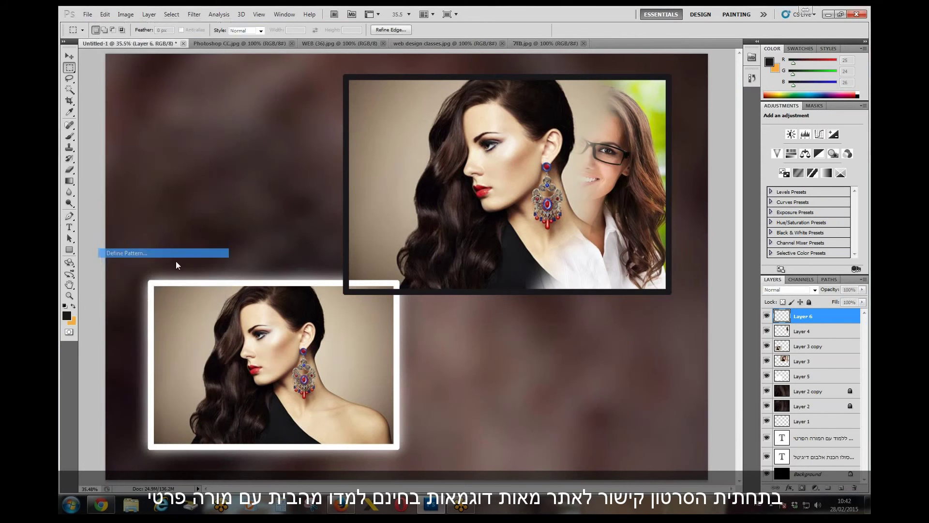
{"action": "left_click", "coordinate": [570, 177]}
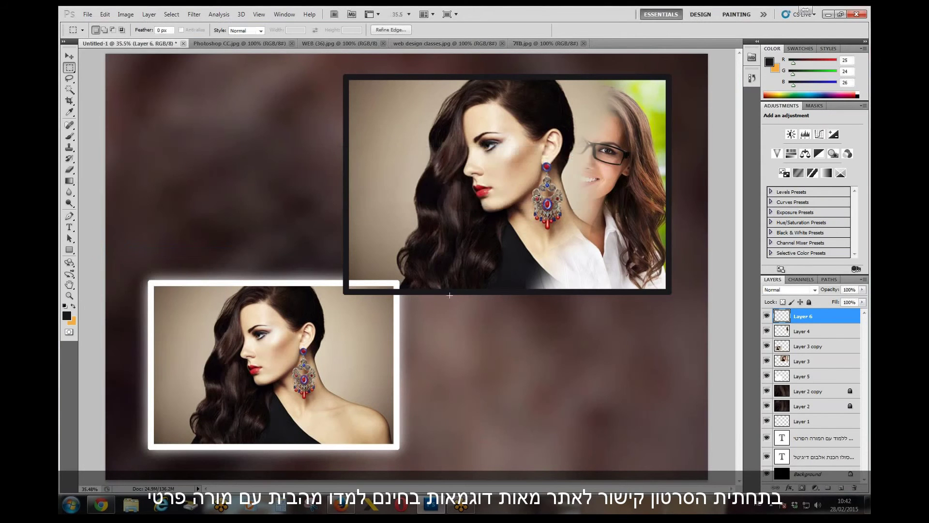
{"action": "key", "text": "ctrl+d"}
Select the framed blended portraits including the frame, fill that area on a new layer with the red heart pattern, and deselect.
{"action": "left_click_drag", "start_coordinate": [343, 74], "coordinate": [670, 293]}
{"action": "left_click", "coordinate": [841, 488]}
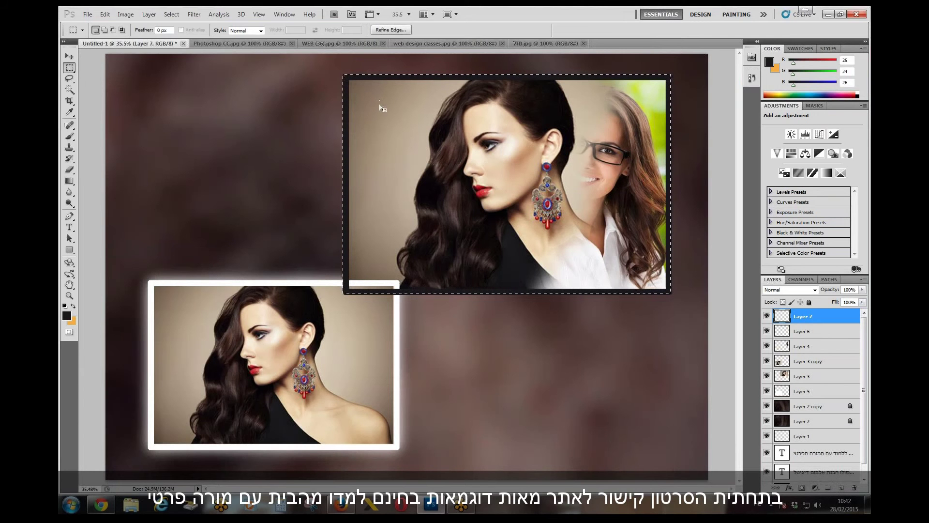
{"action": "left_click", "coordinate": [107, 14]}
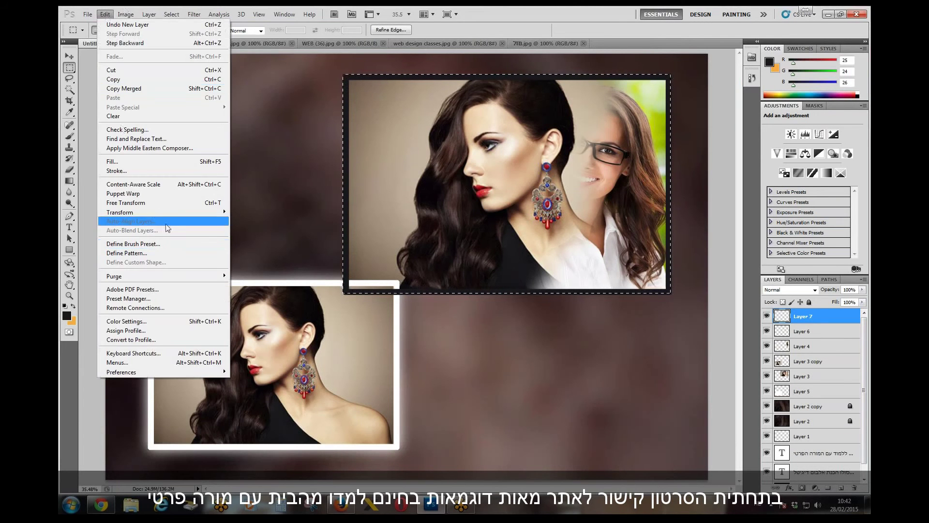
{"action": "left_click", "coordinate": [143, 164]}
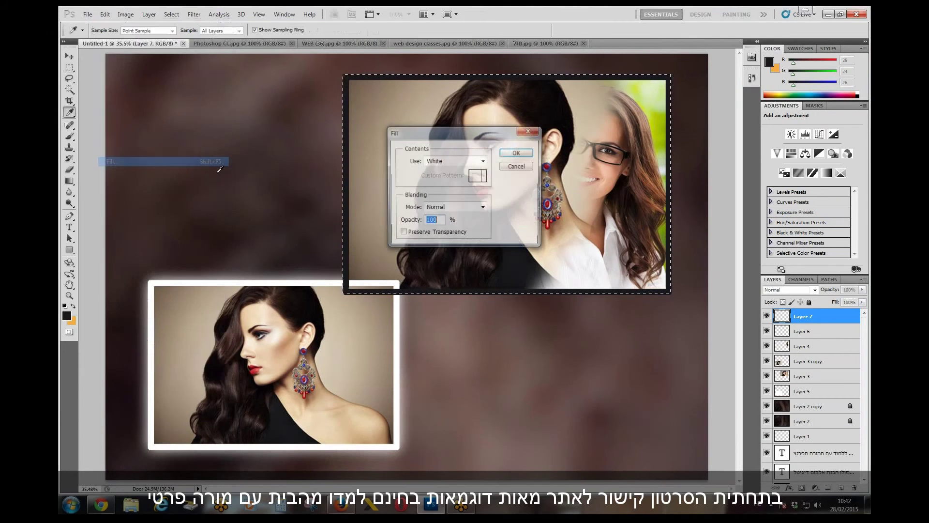
{"action": "left_click", "coordinate": [459, 161]}
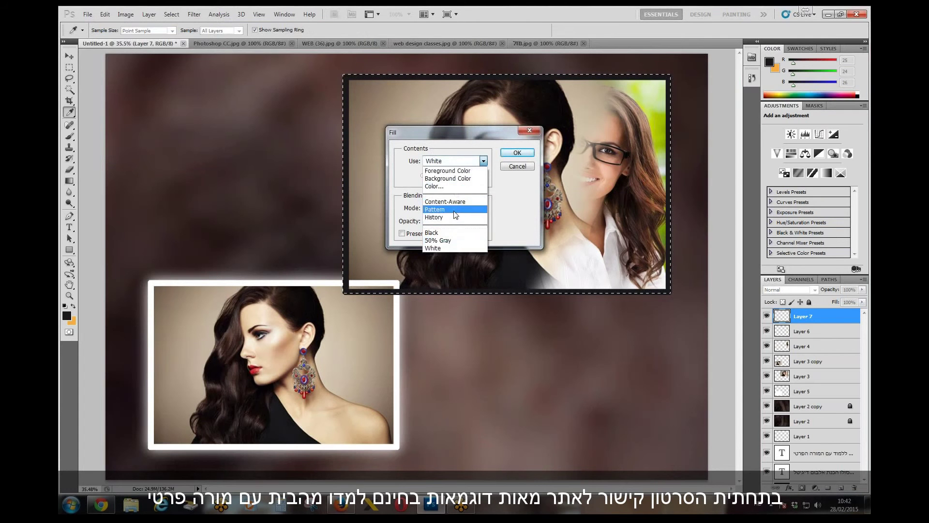
{"action": "left_click", "coordinate": [455, 209]}
{"action": "left_click", "coordinate": [484, 176]}
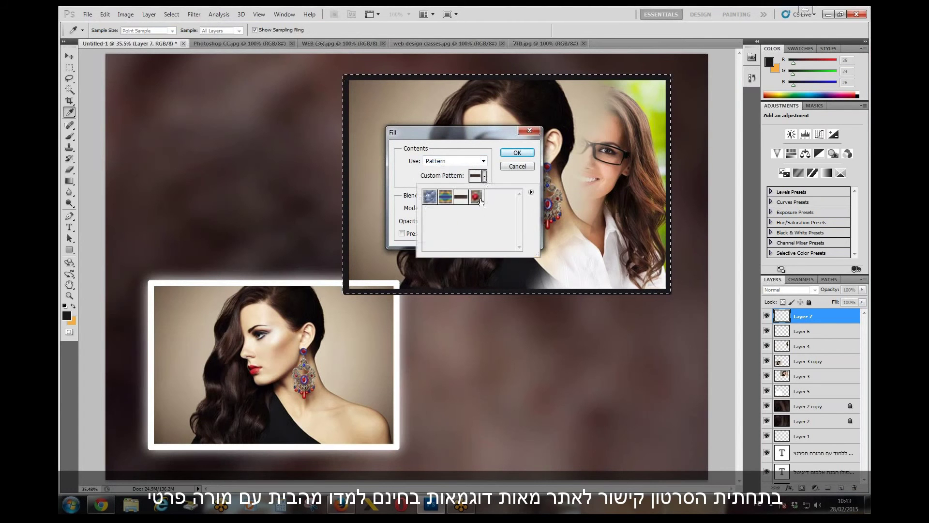
{"action": "left_click", "coordinate": [476, 197]}
{"action": "left_click", "coordinate": [530, 154]}
{"action": "left_click", "coordinate": [530, 153]}
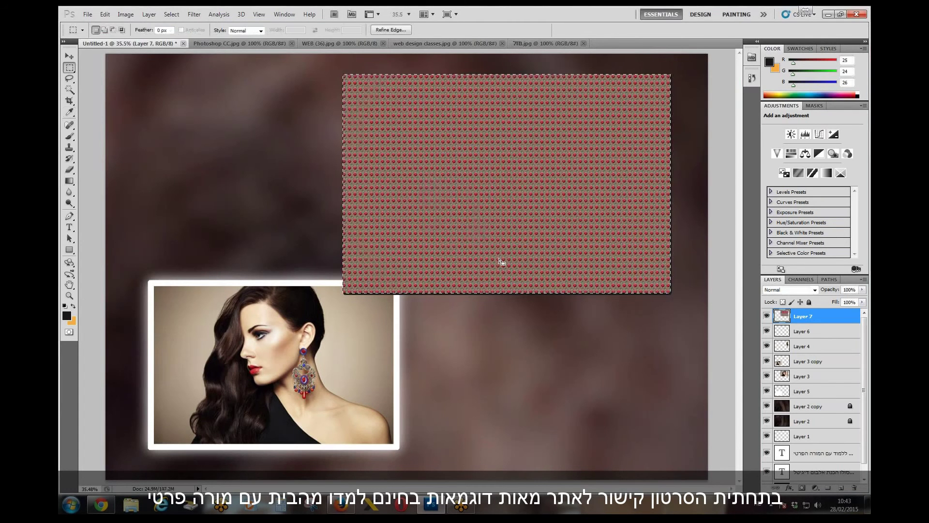
{"action": "key", "text": "ctrl+d"}
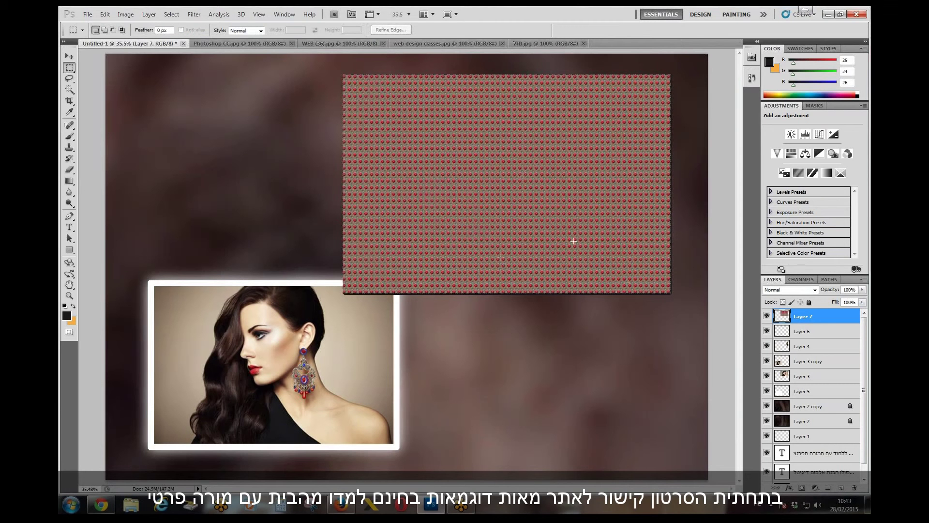
Try the Multiply blend mode on the heart pattern layer, then set it to Overlay and inspect the effect up close.
{"action": "left_click", "coordinate": [794, 289]}
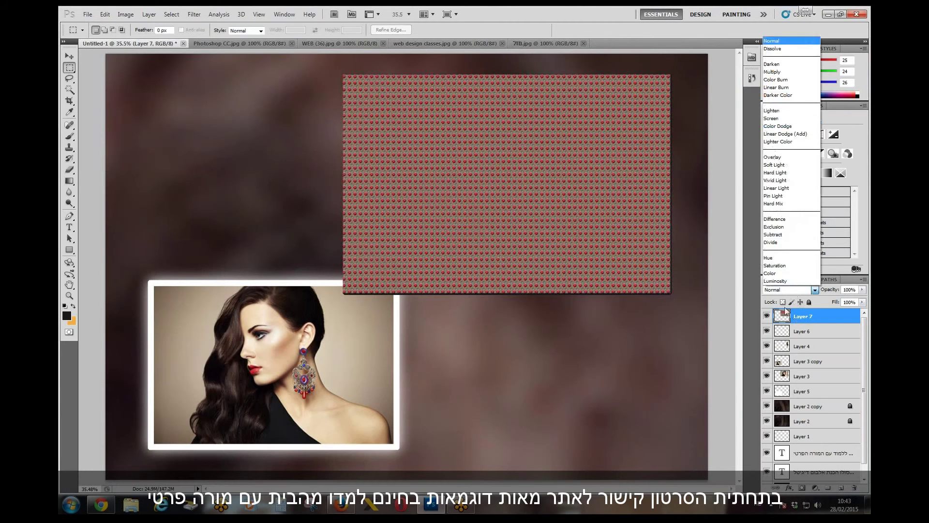
{"action": "left_click", "coordinate": [784, 74]}
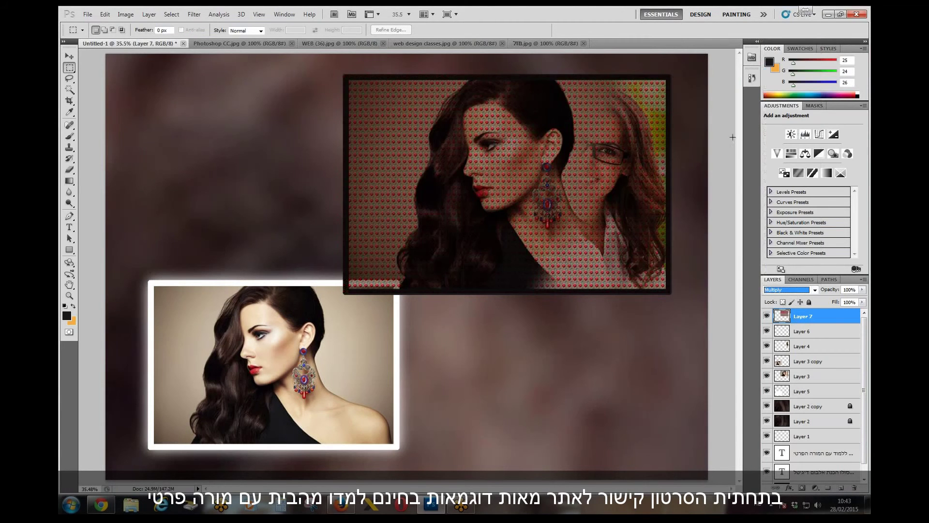
{"action": "left_click", "coordinate": [793, 290]}
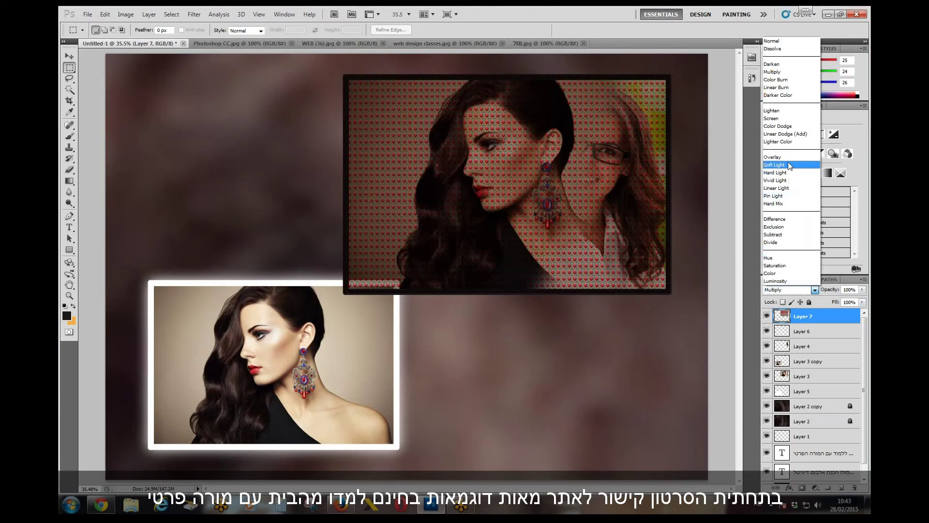
{"action": "left_click", "coordinate": [788, 157]}
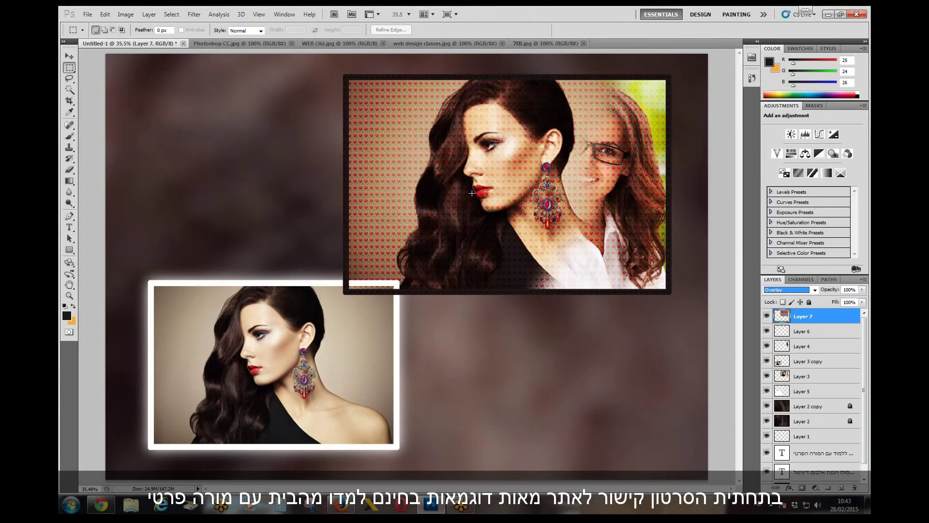
{"action": "left_click", "coordinate": [69, 296]}
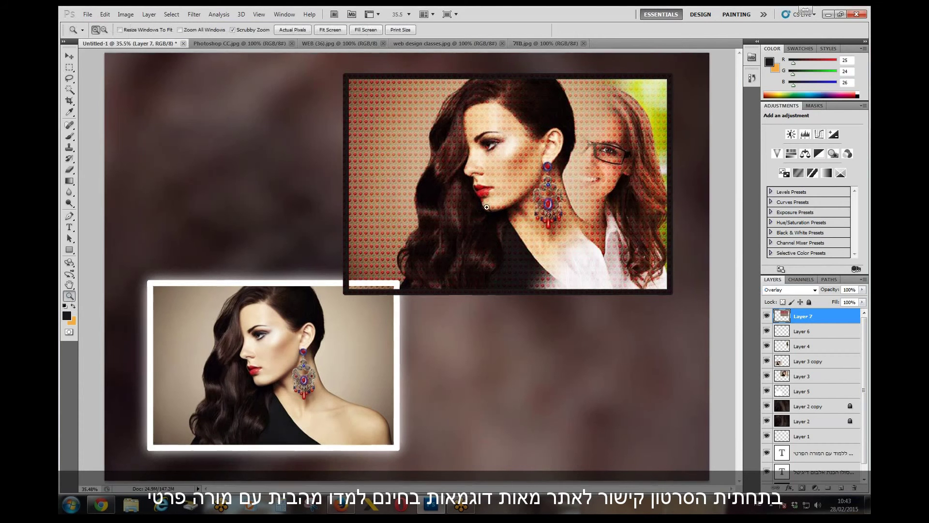
{"action": "left_click_drag", "start_coordinate": [480, 207], "coordinate": [427, 233]}
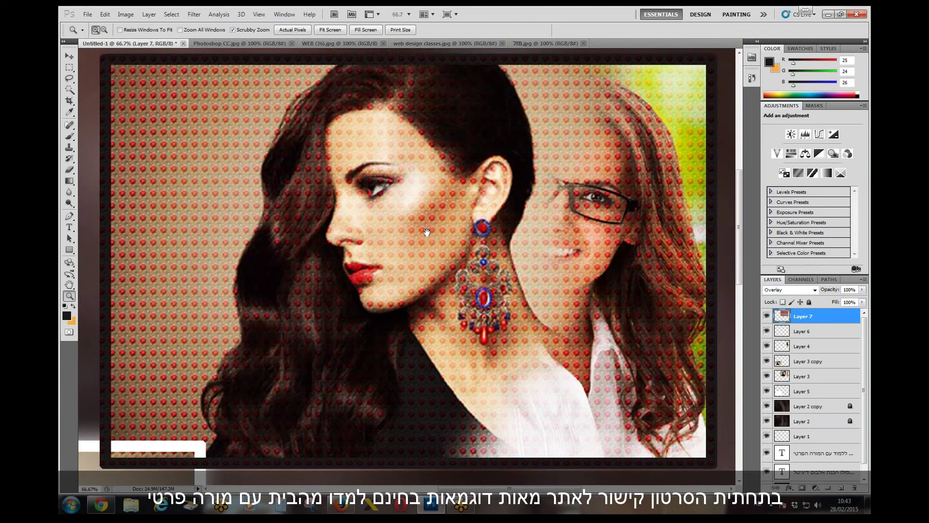
Select a rectangle inside the frame, feather it 150 pixels, delete the heart pattern within it, and deselect.
{"action": "key", "text": "ctrl+minus"}
{"action": "key", "text": "ctrl+minus"}
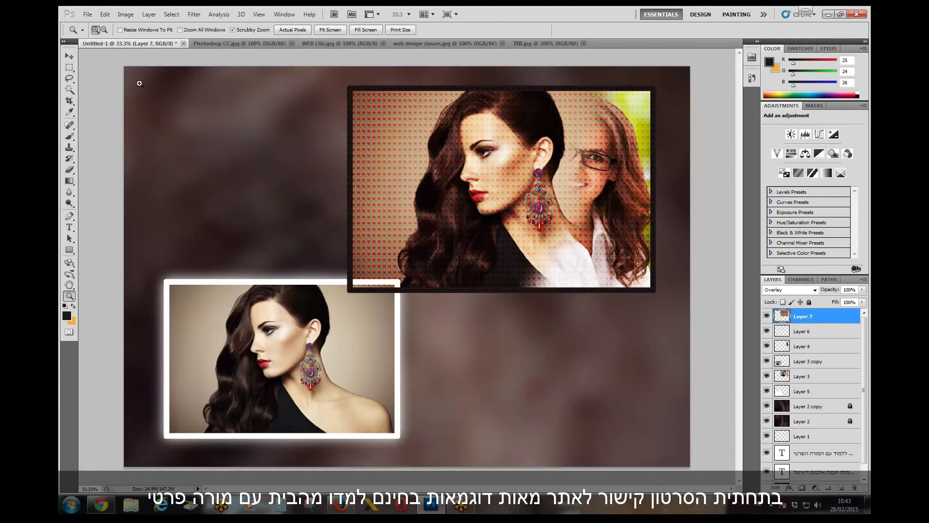
{"action": "left_click", "coordinate": [70, 68]}
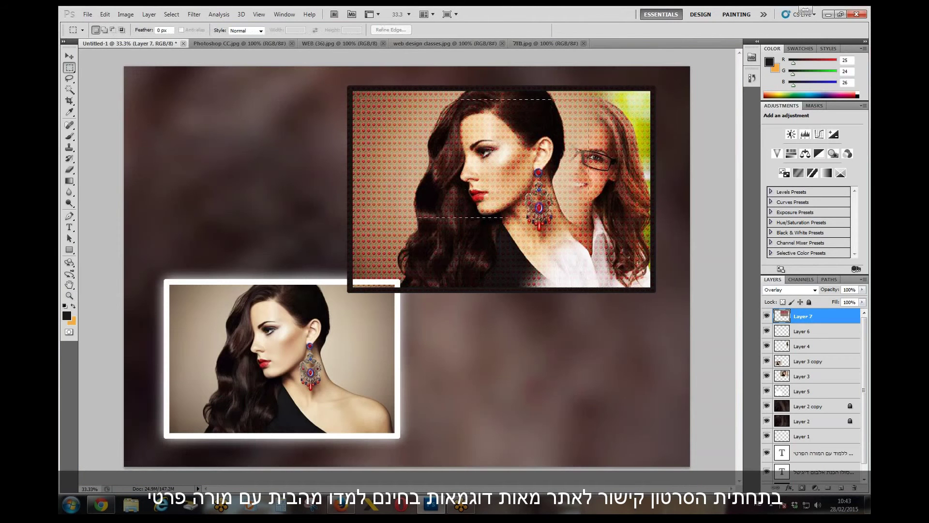
{"action": "left_click_drag", "start_coordinate": [625, 262], "coordinate": [642, 278]}
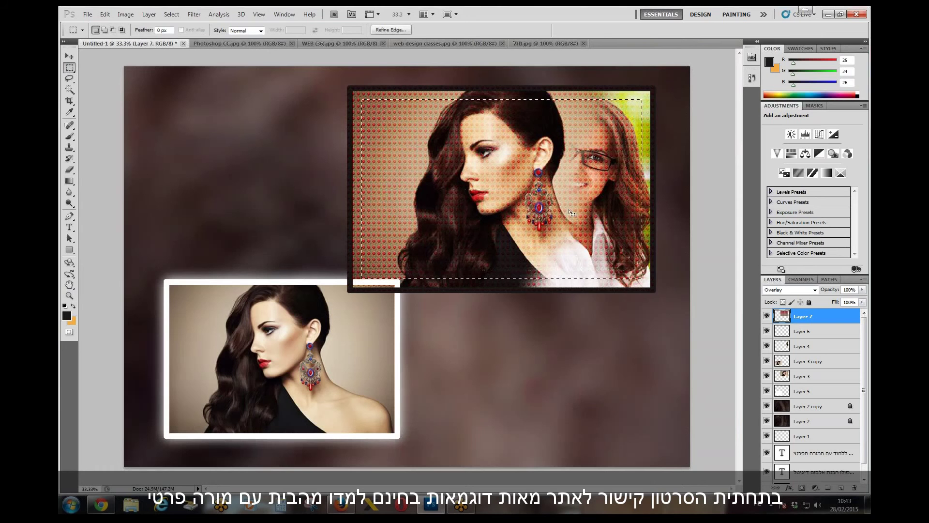
{"action": "right_click", "coordinate": [526, 209]}
{"action": "left_click", "coordinate": [601, 237]}
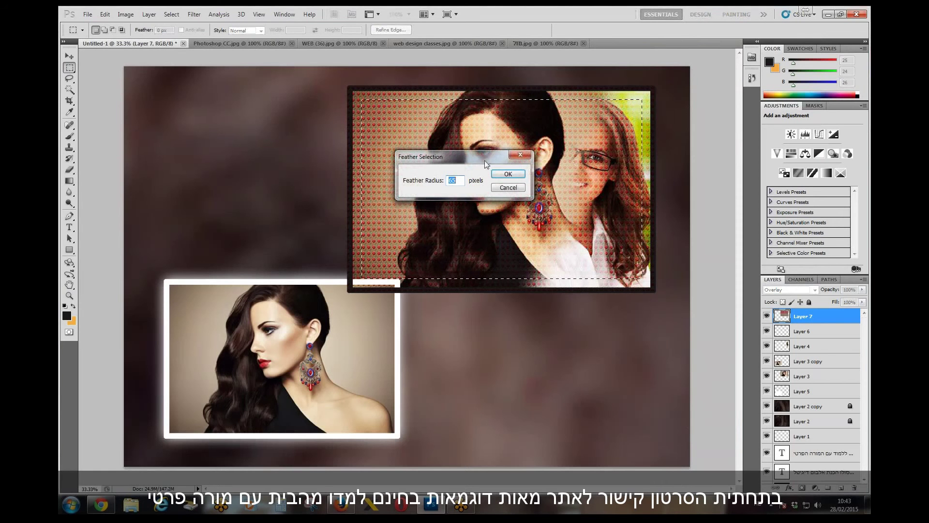
{"action": "key", "text": "Return"}
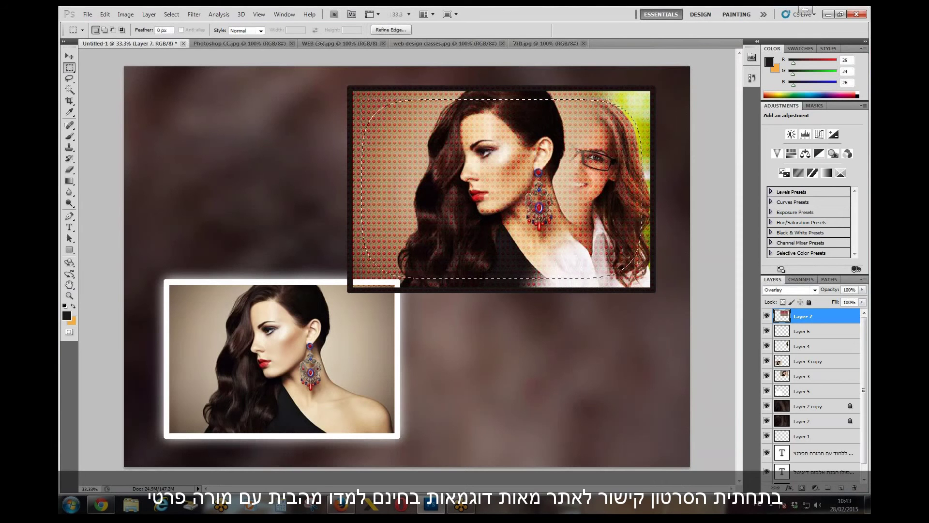
{"action": "key", "text": "Delete"}
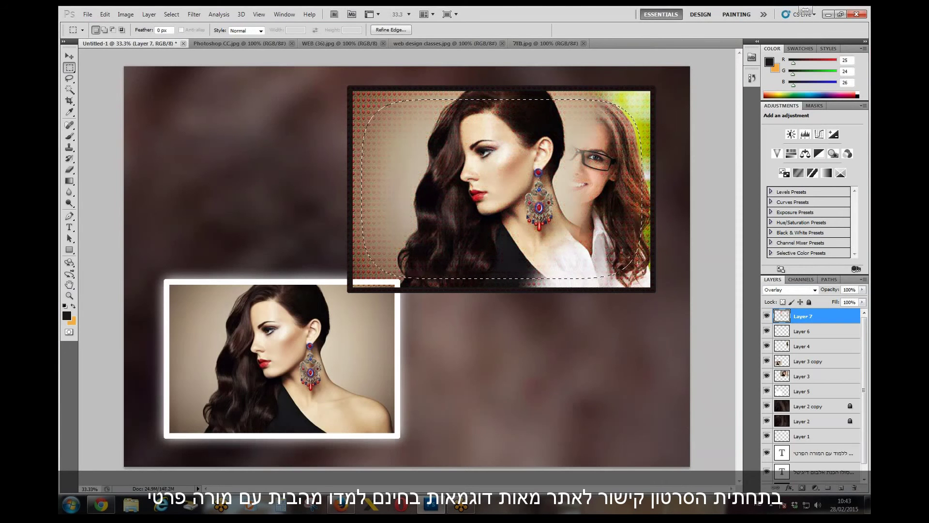
{"action": "key", "text": "ctrl+d"}
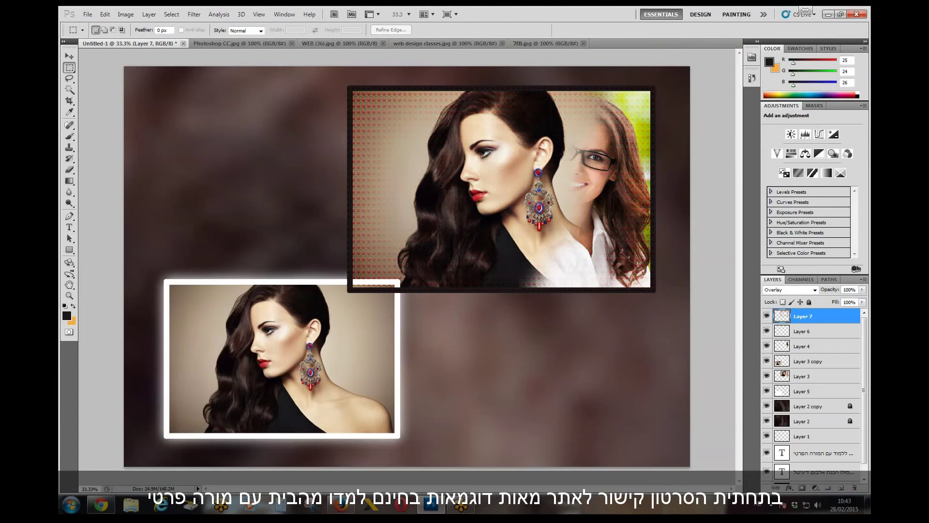
Inspect the hearts fading along the frame up close, then hide the heart pattern layer, Layer 7.
{"action": "left_click", "coordinate": [69, 296]}
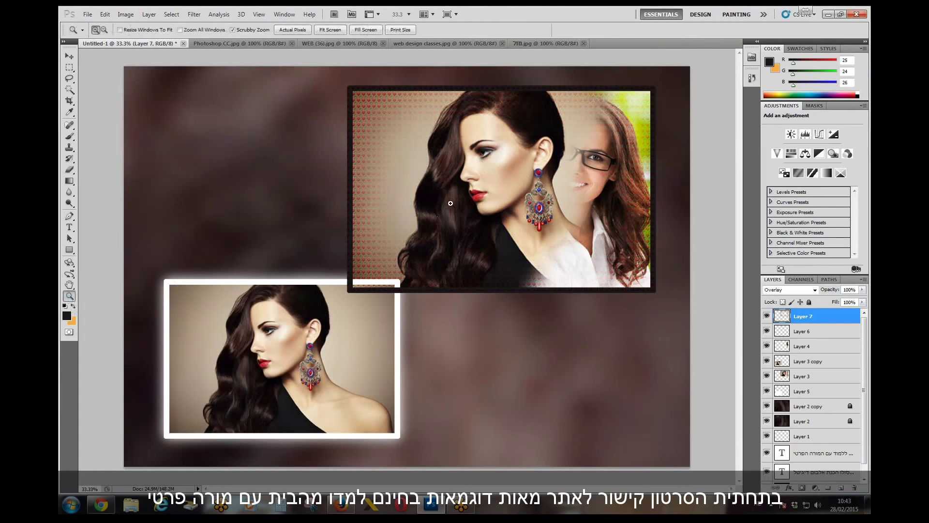
{"action": "left_click", "coordinate": [451, 204]}
{"action": "left_click_drag", "start_coordinate": [586, 201], "coordinate": [287, 188]}
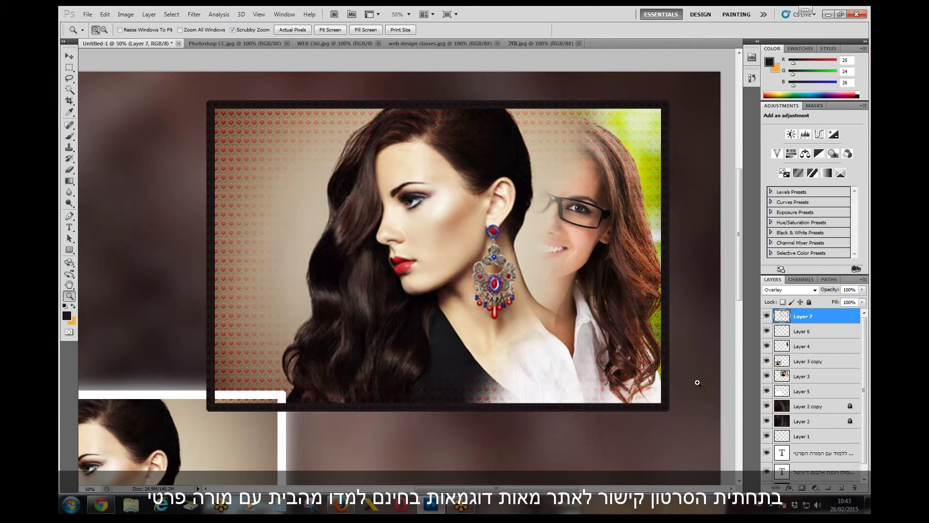
{"action": "left_click", "coordinate": [767, 317]}
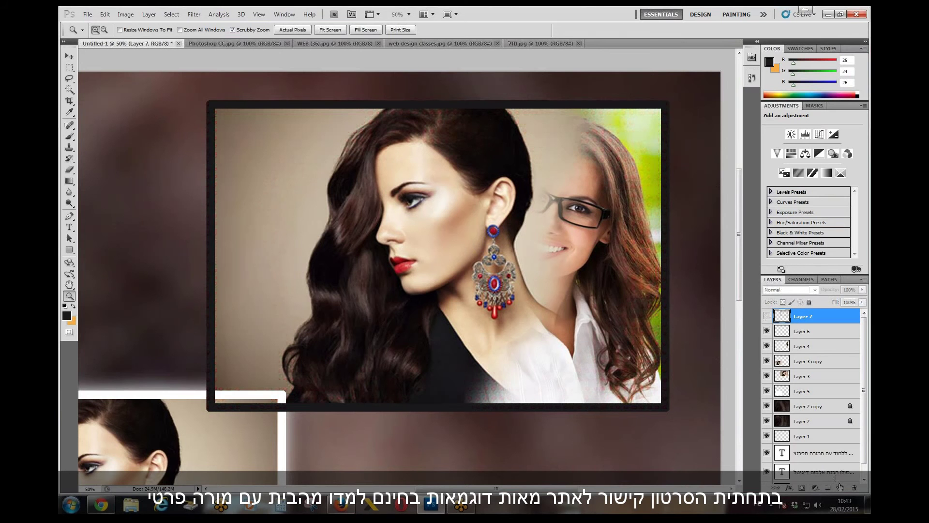
Add a new layer, select the framed portraits including the frame, and fill the area with black at 100% opacity.
{"action": "left_click", "coordinate": [841, 488]}
{"action": "left_click", "coordinate": [69, 67]}
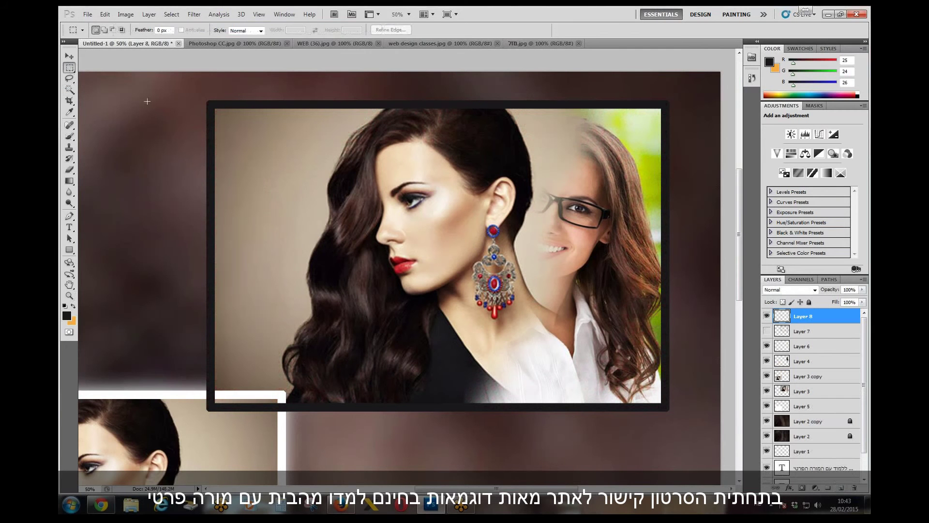
{"action": "left_click_drag", "start_coordinate": [458, 223], "coordinate": [670, 411]}
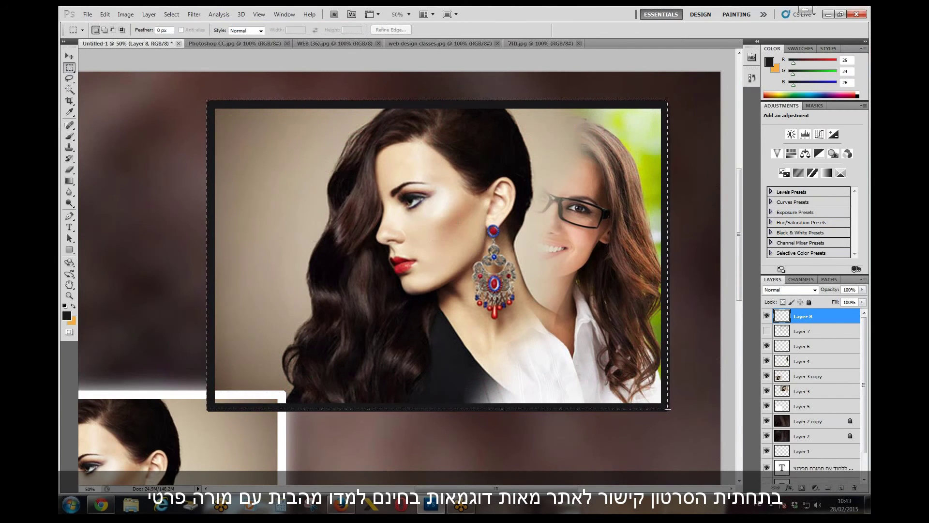
{"action": "right_click", "coordinate": [489, 230]}
{"action": "left_click", "coordinate": [511, 368]}
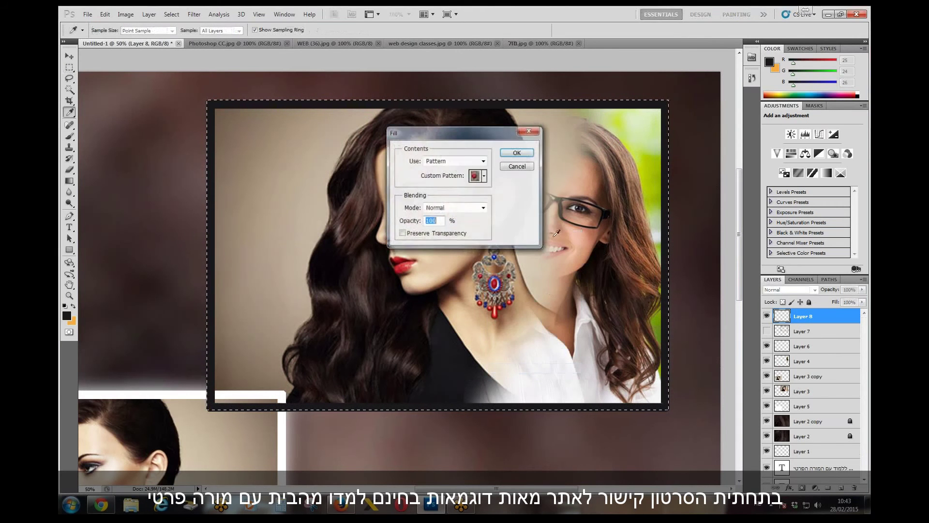
{"action": "left_click", "coordinate": [455, 161]}
{"action": "left_click", "coordinate": [455, 233]}
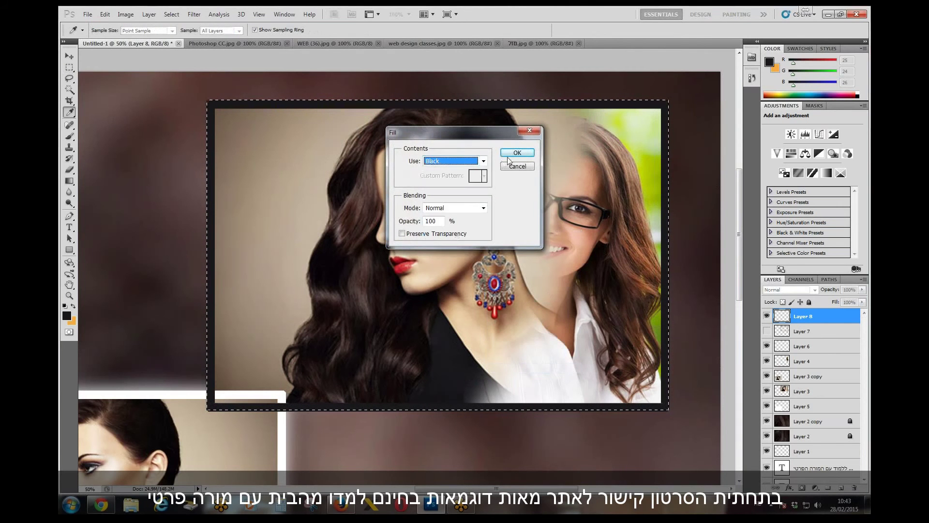
{"action": "left_click", "coordinate": [518, 153]}
{"action": "key", "text": "m"}
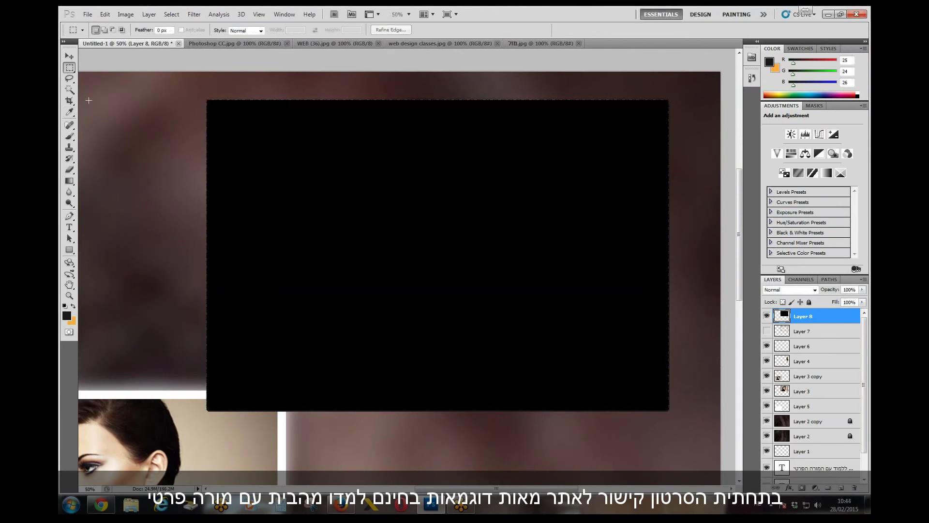
{"action": "right_click", "coordinate": [70, 68]}
{"action": "left_click", "coordinate": [116, 85]}
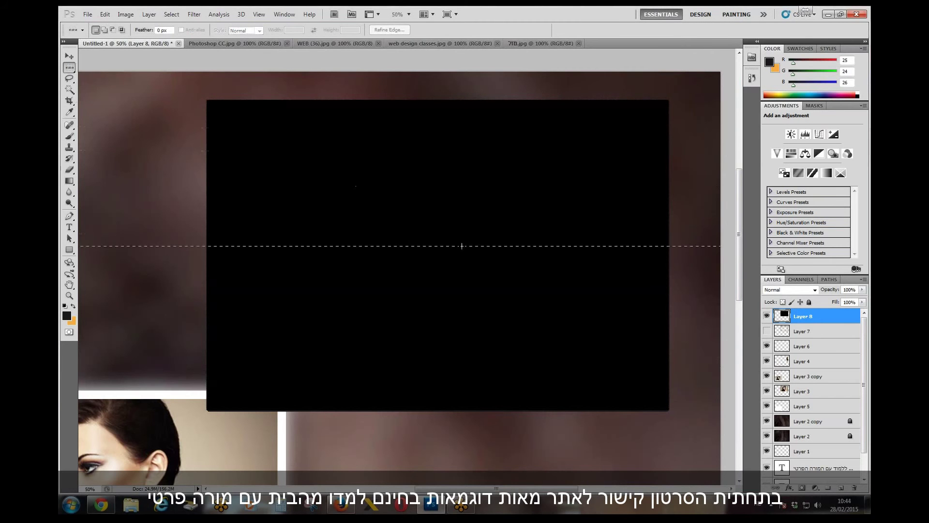
{"action": "key", "text": "ctrl+d"}
Select a large ellipse inside the black rectangle, feather it, delete its contents to leave a soft vignette, and deselect.
{"action": "right_click", "coordinate": [69, 67]}
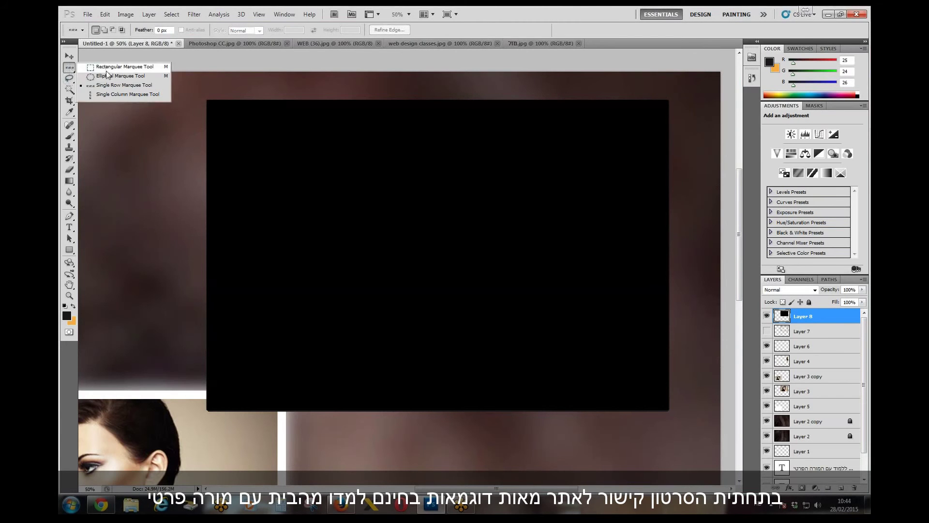
{"action": "left_click", "coordinate": [108, 76]}
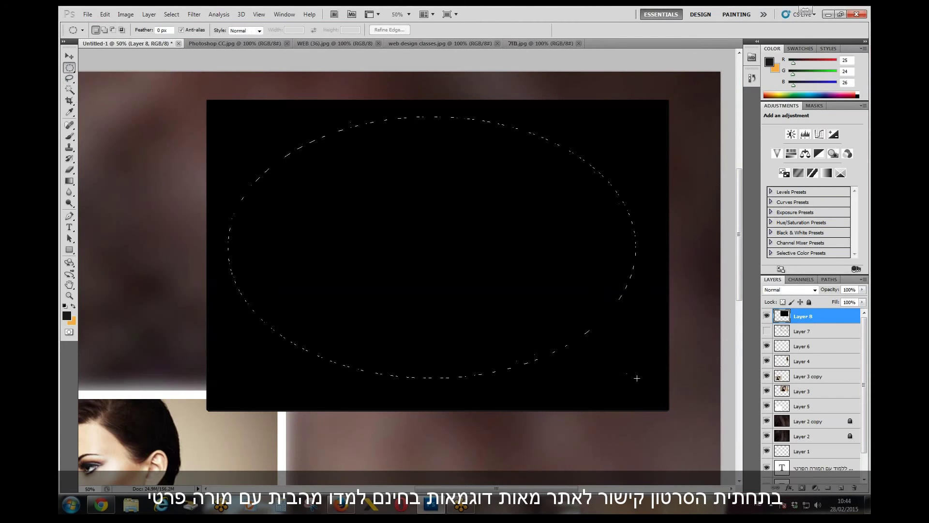
{"action": "right_click", "coordinate": [437, 229]}
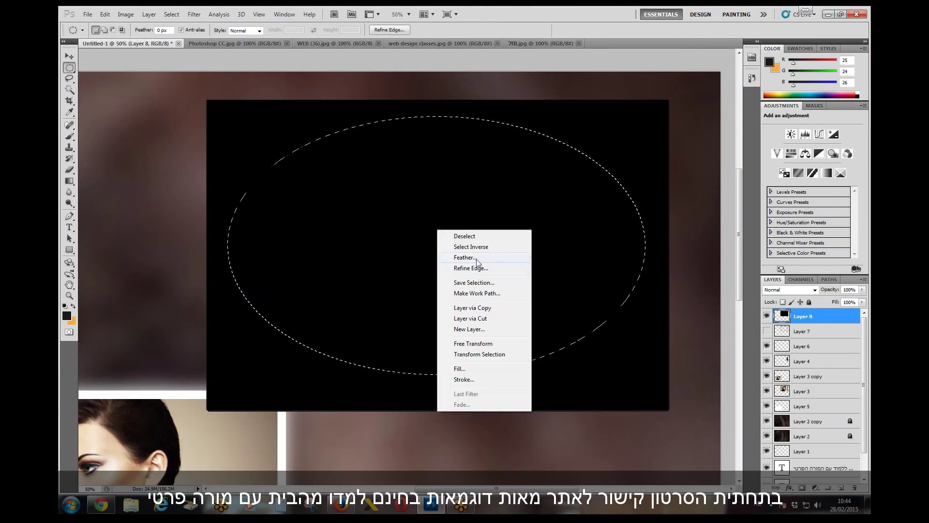
{"action": "left_click", "coordinate": [446, 257]}
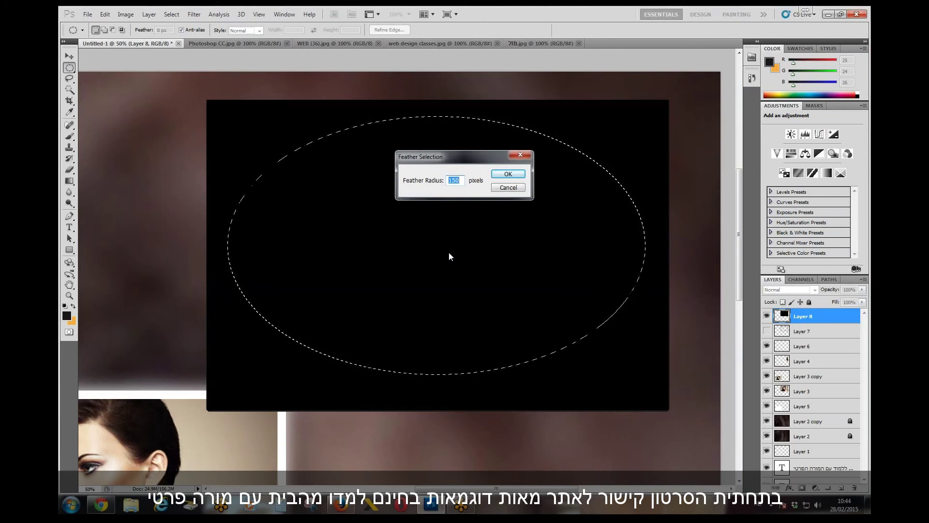
{"action": "type", "text": "5"}
{"action": "key", "text": "Return"}
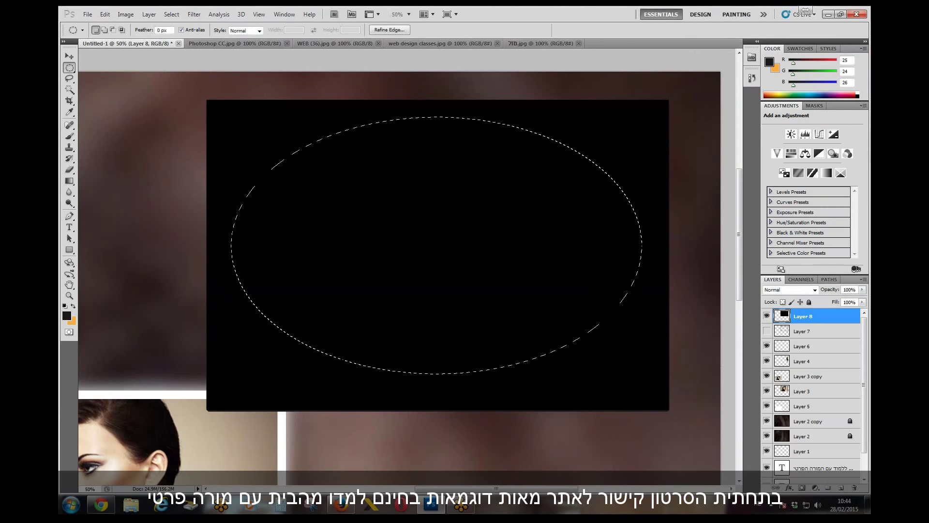
{"action": "key", "text": "Delete"}
{"action": "key", "text": "ctrl+d"}
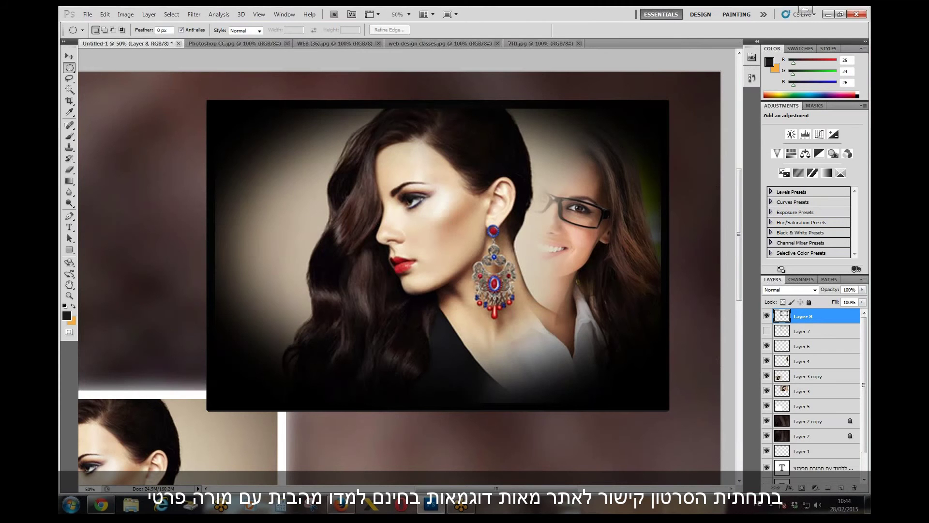
Select the rectangle around the black vignette, apply a centered white (ffffff) 35 px stroke as its frame, and deselect.
{"action": "left_click", "coordinate": [72, 70]}
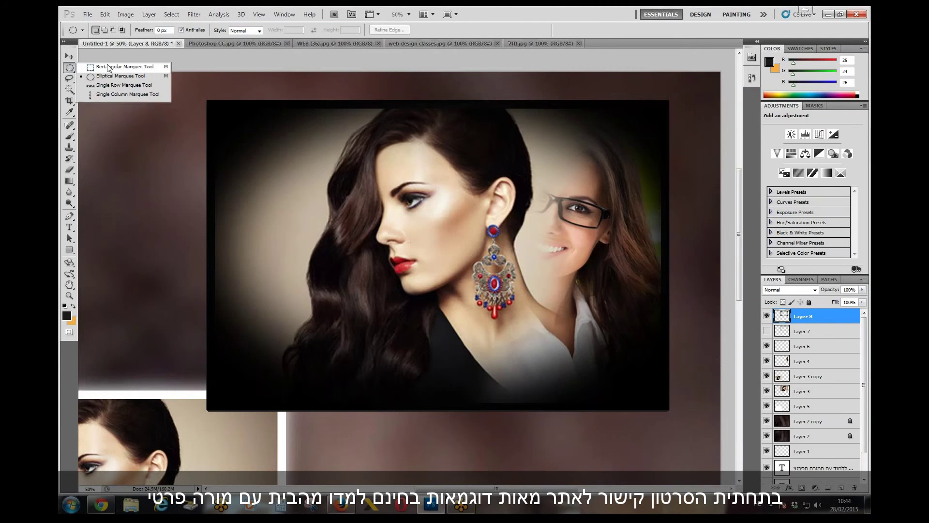
{"action": "left_click", "coordinate": [109, 67]}
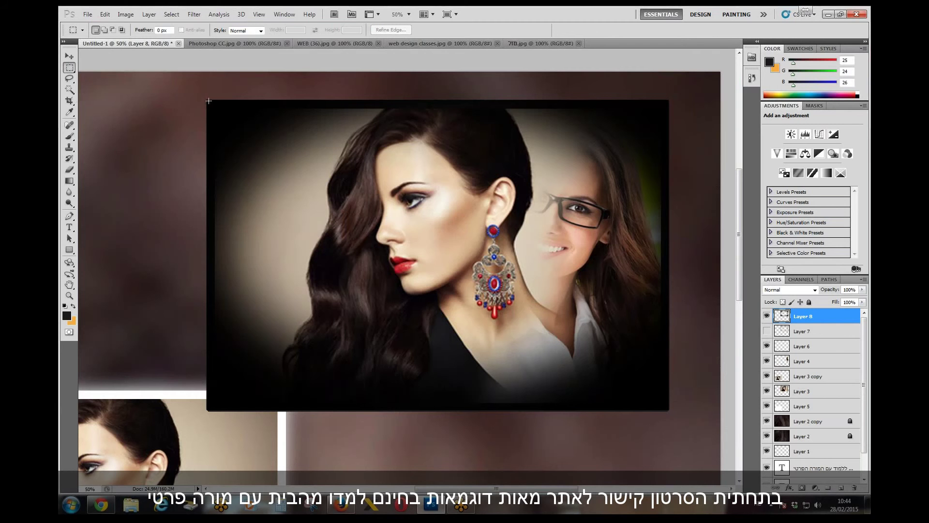
{"action": "left_click_drag", "start_coordinate": [596, 303], "coordinate": [669, 410]}
{"action": "left_click", "coordinate": [212, 123]}
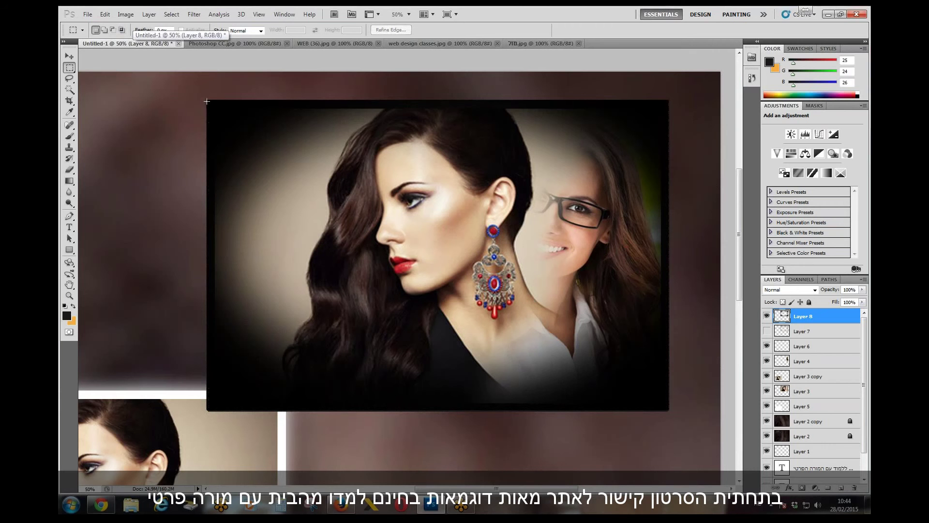
{"action": "left_click_drag", "start_coordinate": [207, 100], "coordinate": [668, 410]}
{"action": "left_click", "coordinate": [105, 14]}
{"action": "left_click", "coordinate": [170, 167]}
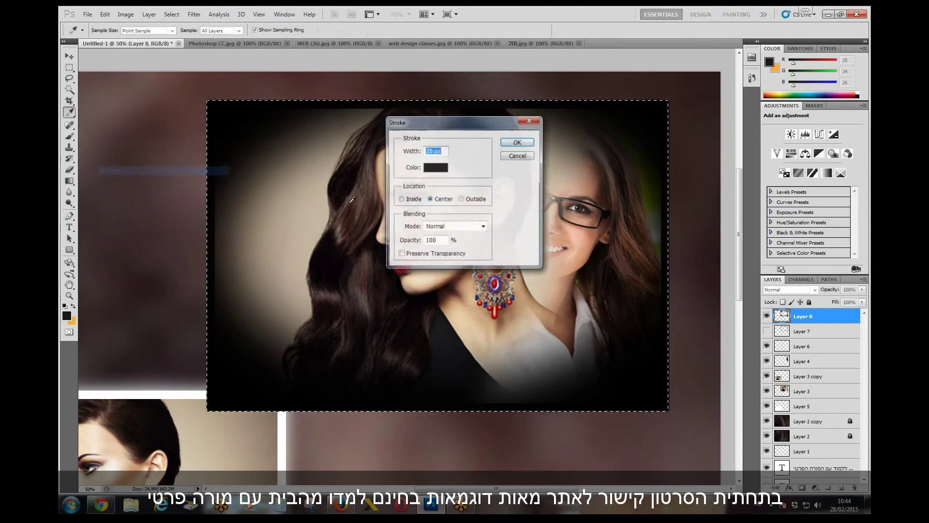
{"action": "left_click", "coordinate": [435, 167]}
{"action": "left_click_drag", "start_coordinate": [409, 197], "coordinate": [341, 137]}
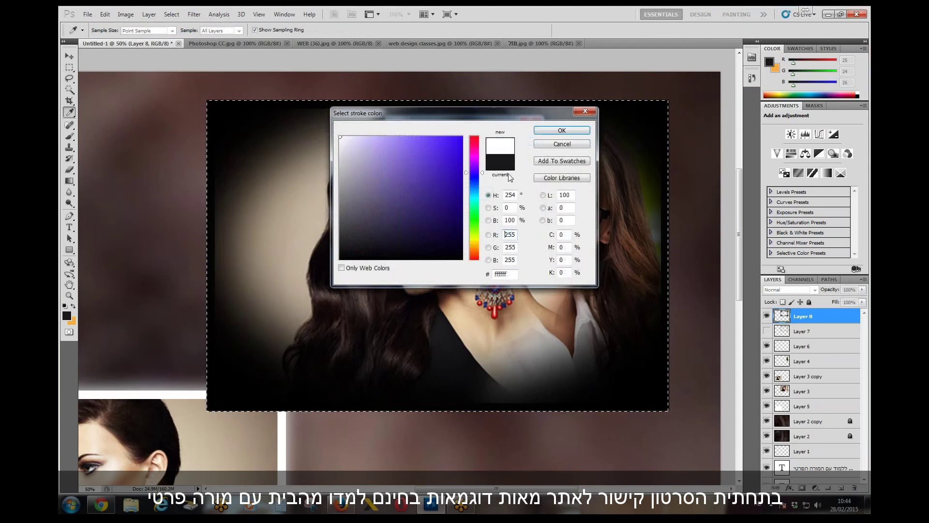
{"action": "left_click", "coordinate": [581, 135]}
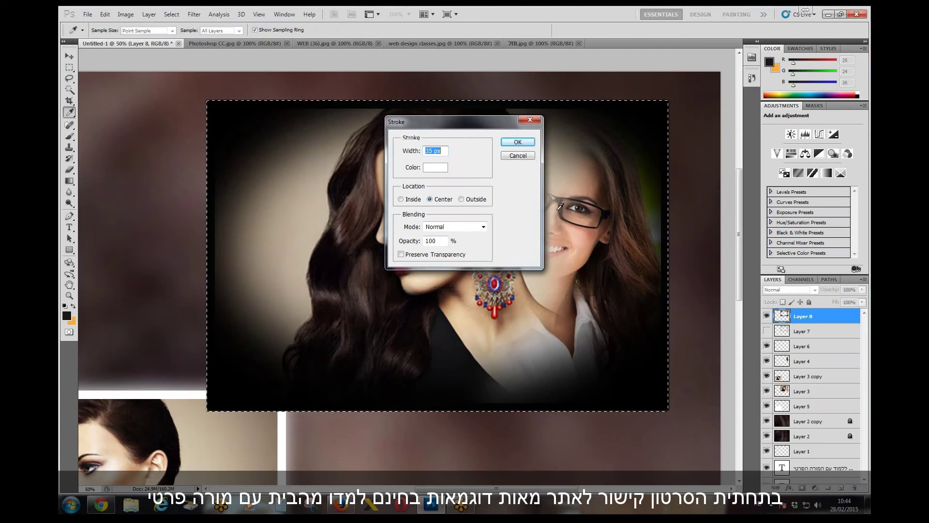
{"action": "left_click", "coordinate": [522, 145]}
{"action": "key", "text": "m"}
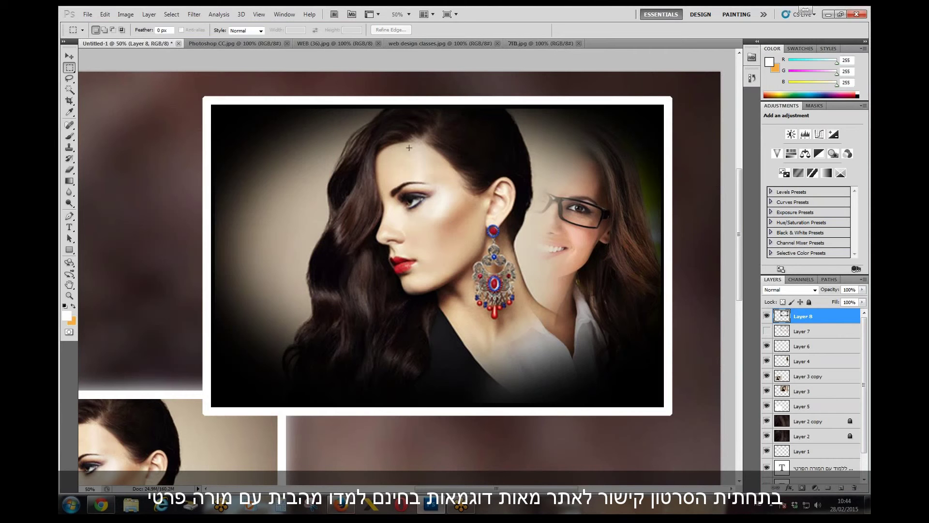
Select a small rectangle on the dark-haired woman's forehead and copy that area of Layer 8 to a new layer.
{"action": "left_click_drag", "start_coordinate": [413, 150], "coordinate": [419, 155]}
{"action": "left_click", "coordinate": [357, 279]}
{"action": "left_click_drag", "start_coordinate": [397, 258], "coordinate": [399, 262]}
{"action": "left_click_drag", "start_coordinate": [417, 163], "coordinate": [425, 165]}
{"action": "right_click", "coordinate": [419, 165]}
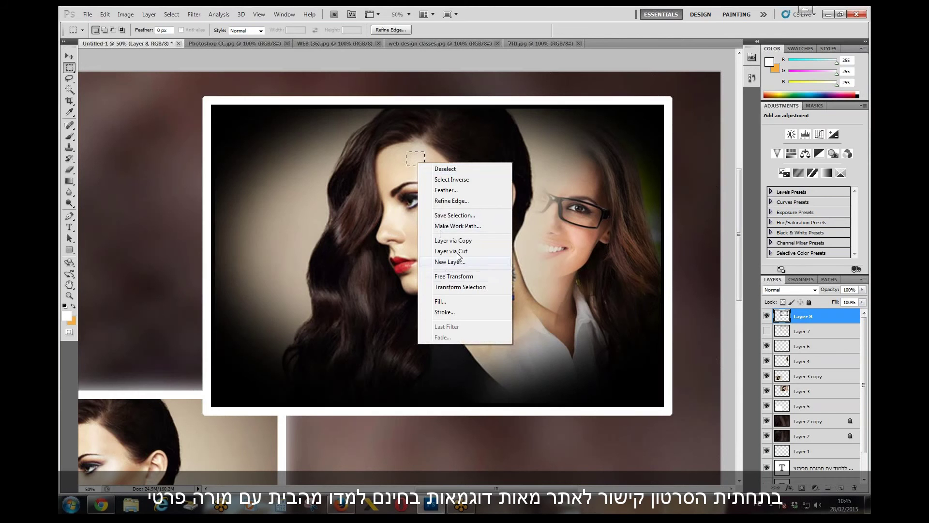
{"action": "left_click", "coordinate": [463, 241]}
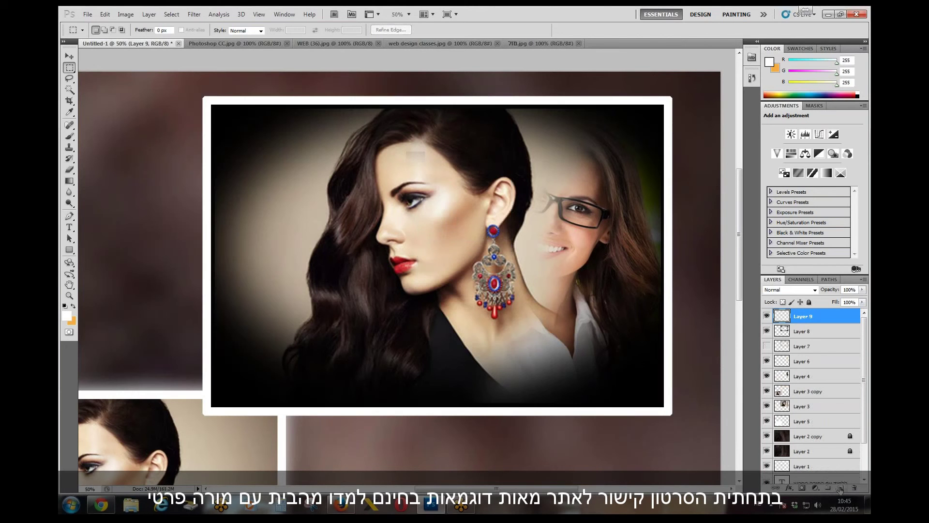
Stretch the small copied patch on Layer 9 with Free Transform until it covers the whole page.
{"action": "key", "text": "ctrl+t"}
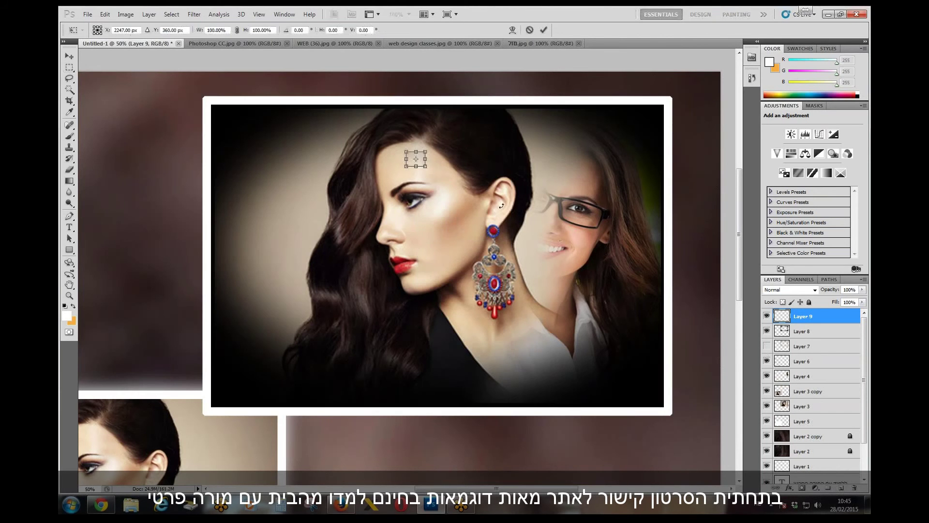
{"action": "key", "text": "ctrl+minus"}
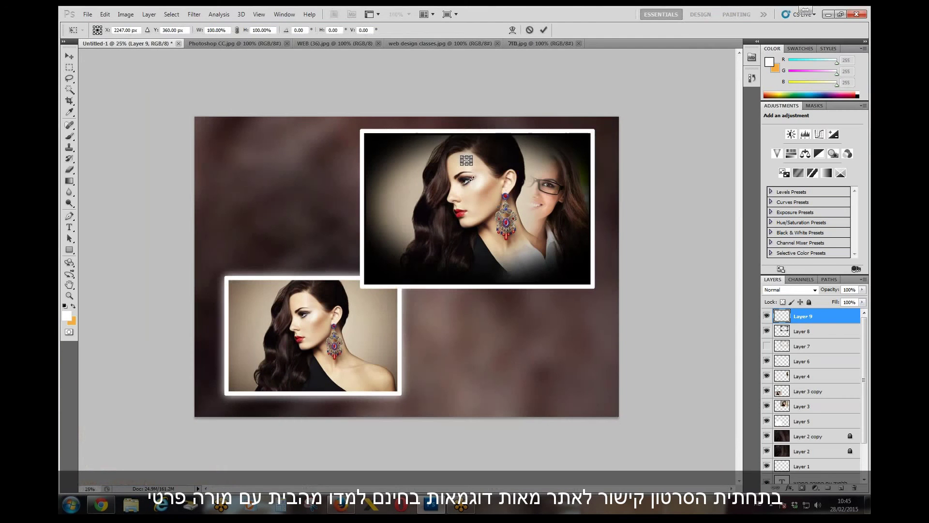
{"action": "left_click_drag", "start_coordinate": [473, 166], "coordinate": [709, 457]}
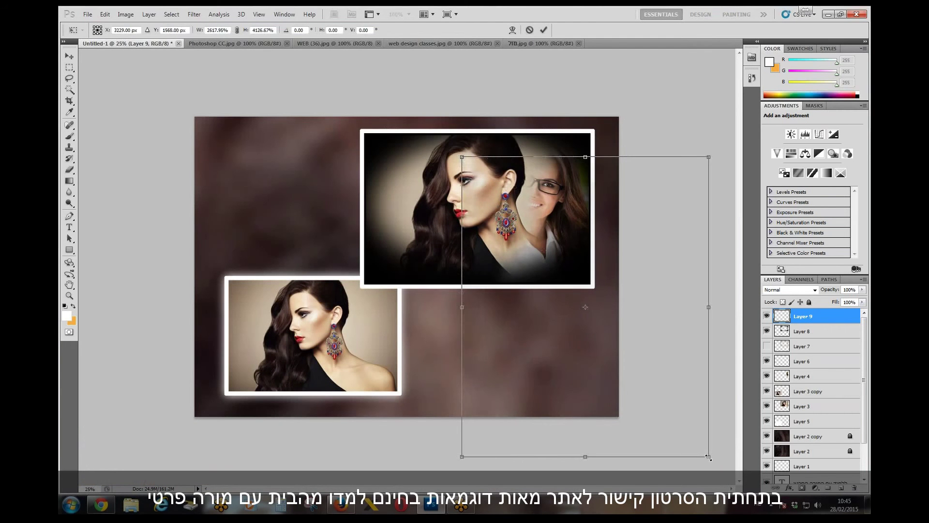
{"action": "left_click_drag", "start_coordinate": [460, 158], "coordinate": [192, 88]}
{"action": "key", "text": "Return"}
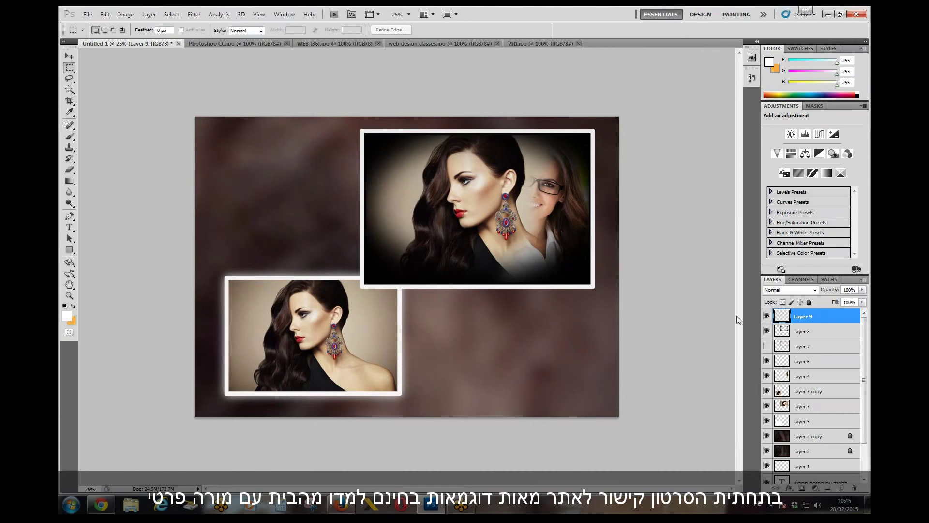
Activate Layer 3, select a small rectangle on the larger portrait's forehead, and copy that area to a new layer.
{"action": "left_click", "coordinate": [766, 391]}
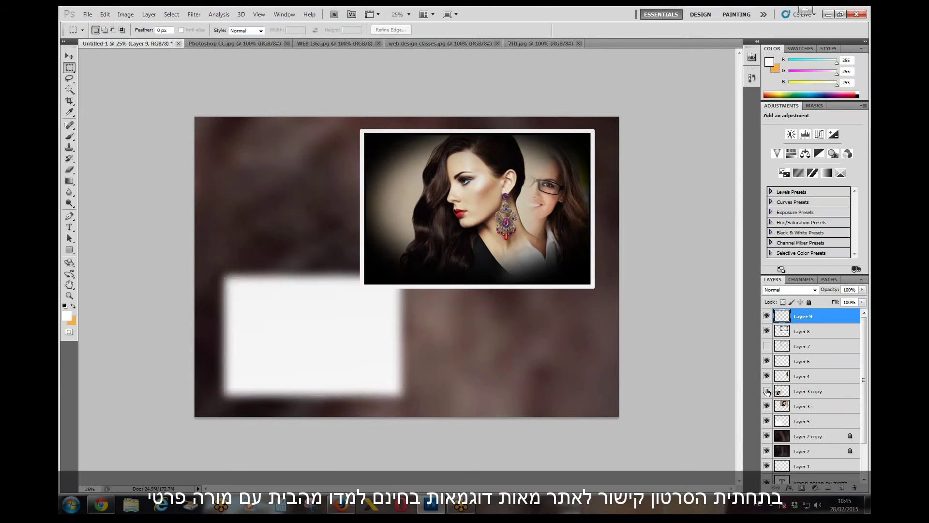
{"action": "left_click", "coordinate": [767, 391]}
{"action": "left_click", "coordinate": [69, 56]}
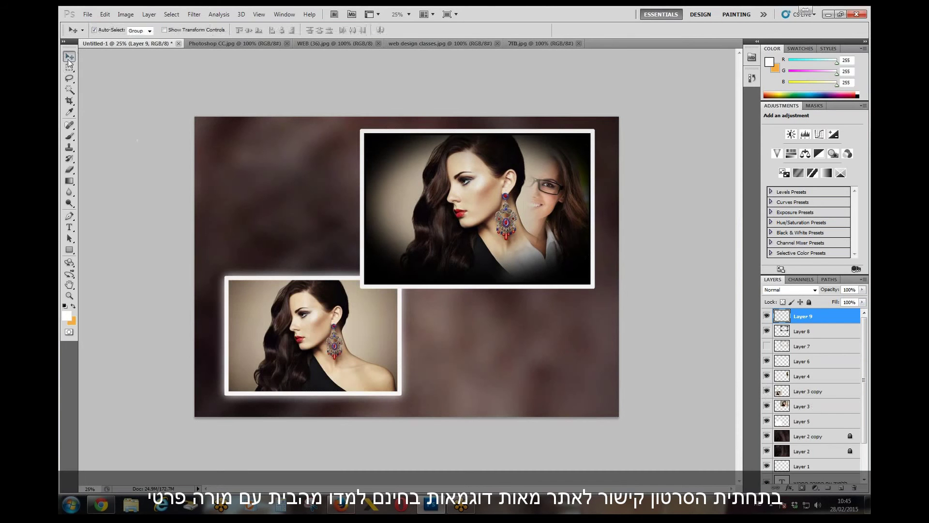
{"action": "left_click", "coordinate": [472, 195]}
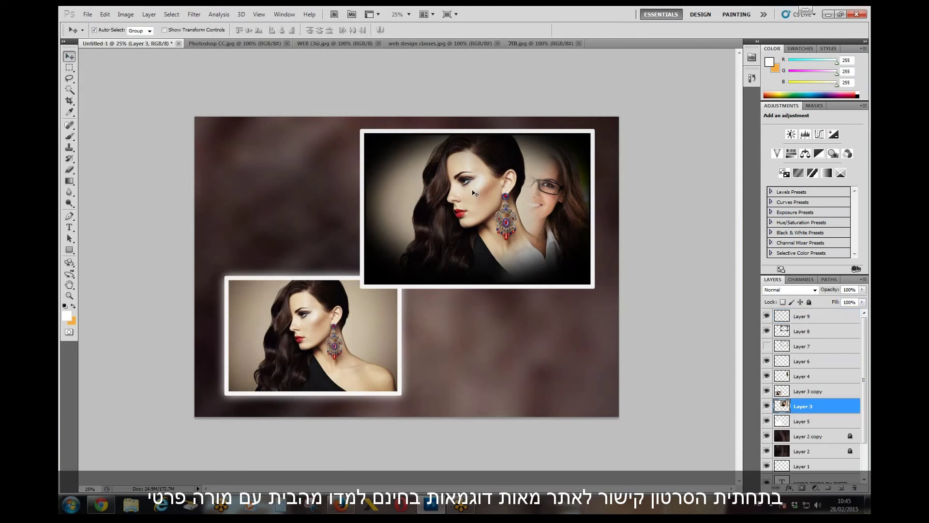
{"action": "left_click", "coordinate": [69, 67]}
{"action": "left_click_drag", "start_coordinate": [457, 158], "coordinate": [469, 169]}
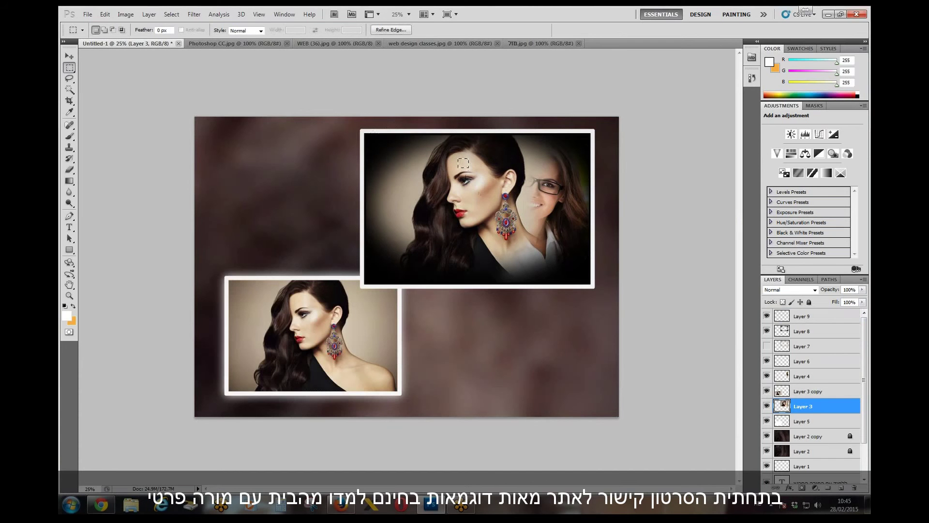
{"action": "right_click", "coordinate": [460, 175]}
{"action": "left_click", "coordinate": [503, 253]}
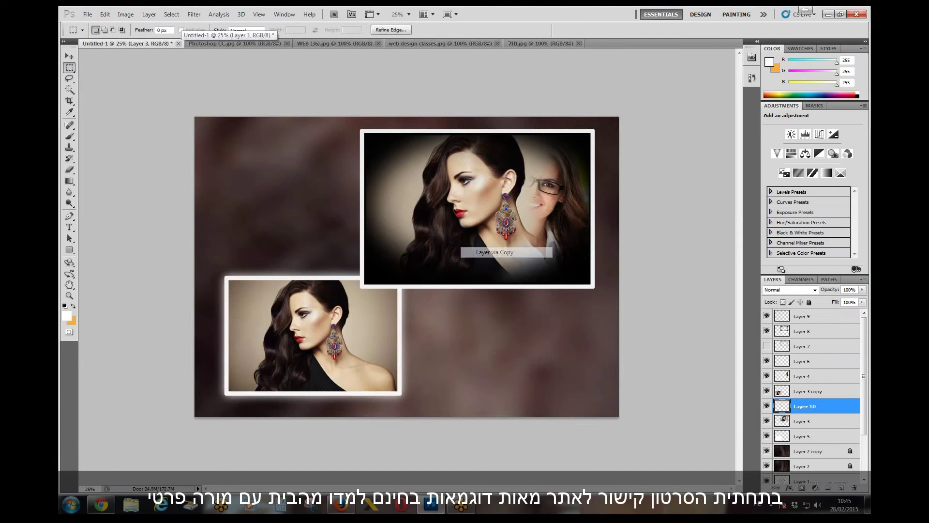
Stretch the skin-coloured patch on Layer 10 with Free Transform to cover the whole page, and move its layer to the top of the stack.
{"action": "key", "text": "ctrl+t"}
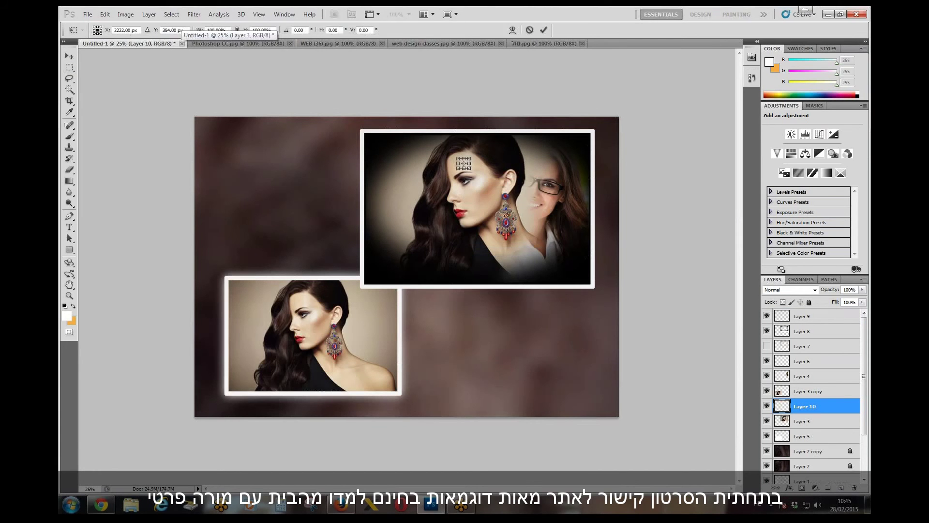
{"action": "left_click_drag", "start_coordinate": [472, 177], "coordinate": [675, 432]}
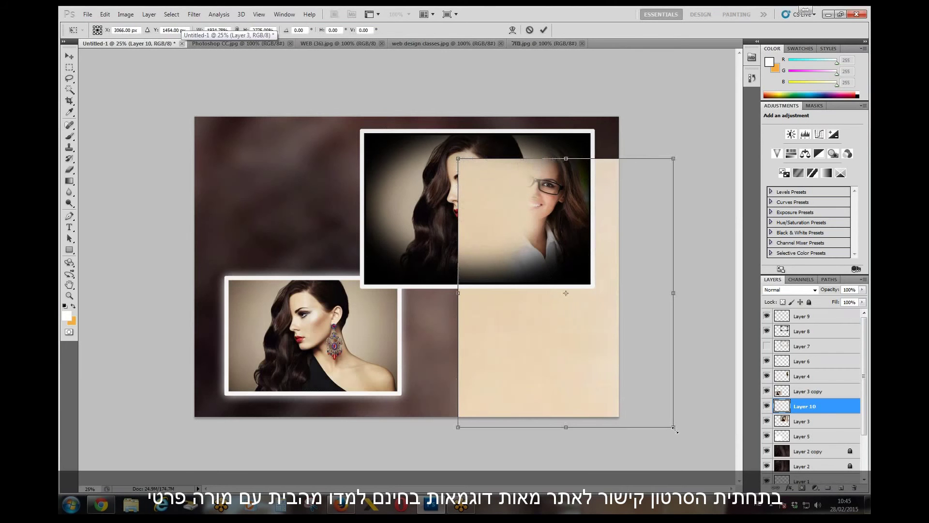
{"action": "left_click_drag", "start_coordinate": [457, 159], "coordinate": [176, 106]}
{"action": "key", "text": "Return"}
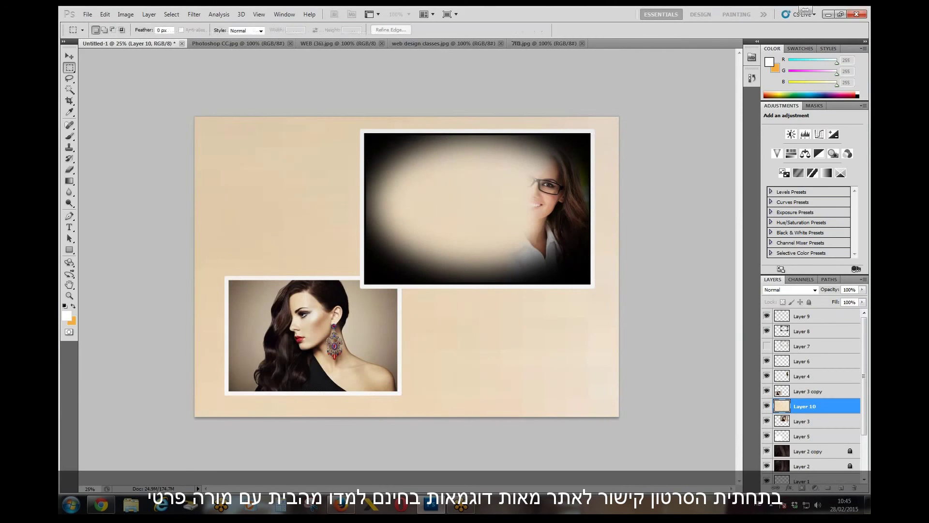
{"action": "left_click_drag", "start_coordinate": [802, 407], "coordinate": [799, 313]}
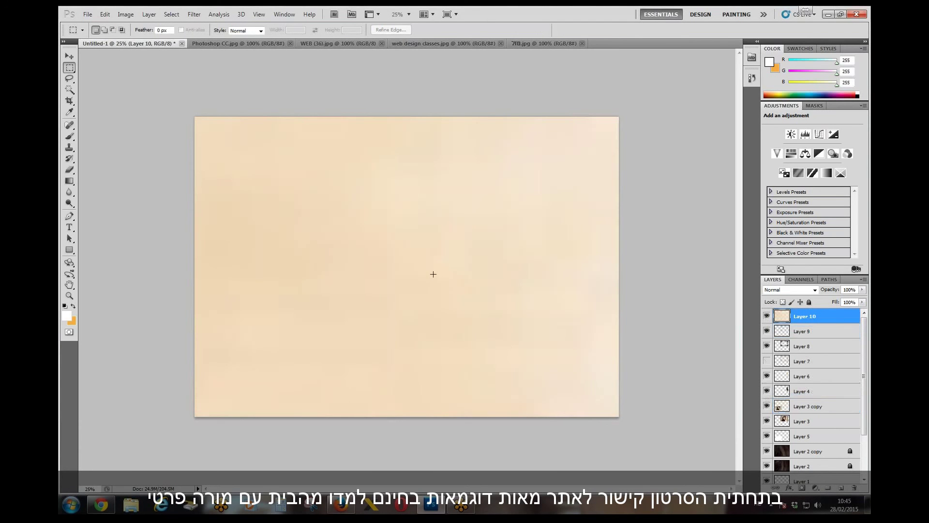
Apply the Patchwork texture filter to the skin-coloured Layer 10 with square size 4 and relief 8.
{"action": "scroll", "coordinate": [433, 274], "scroll_direction": "up", "scroll_amount": 1}
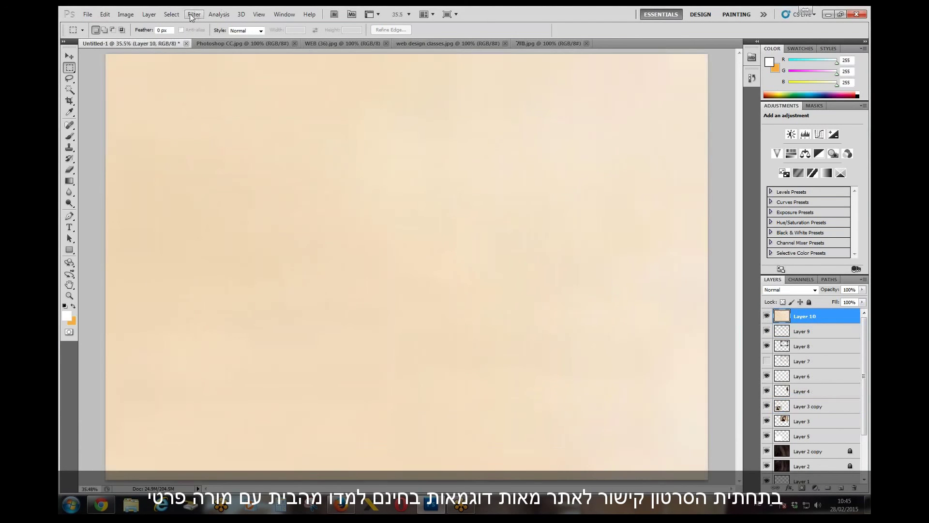
{"action": "left_click", "coordinate": [194, 15]}
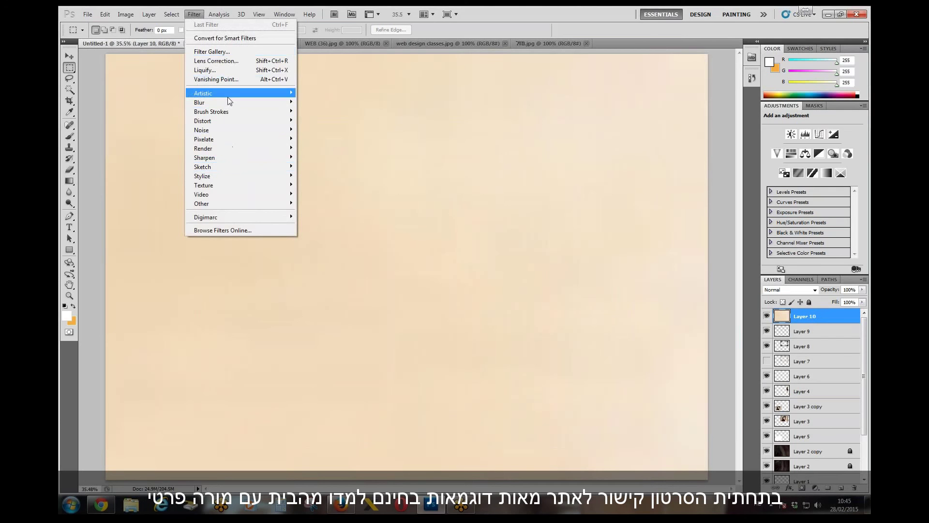
{"action": "mouse_move", "coordinate": [228, 96]}
{"action": "left_click", "coordinate": [324, 93]}
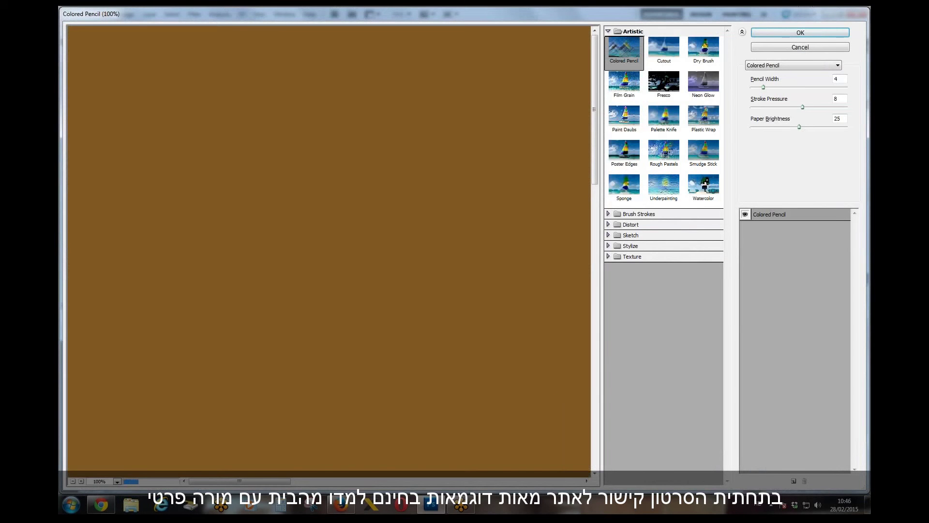
{"action": "left_click", "coordinate": [73, 481]}
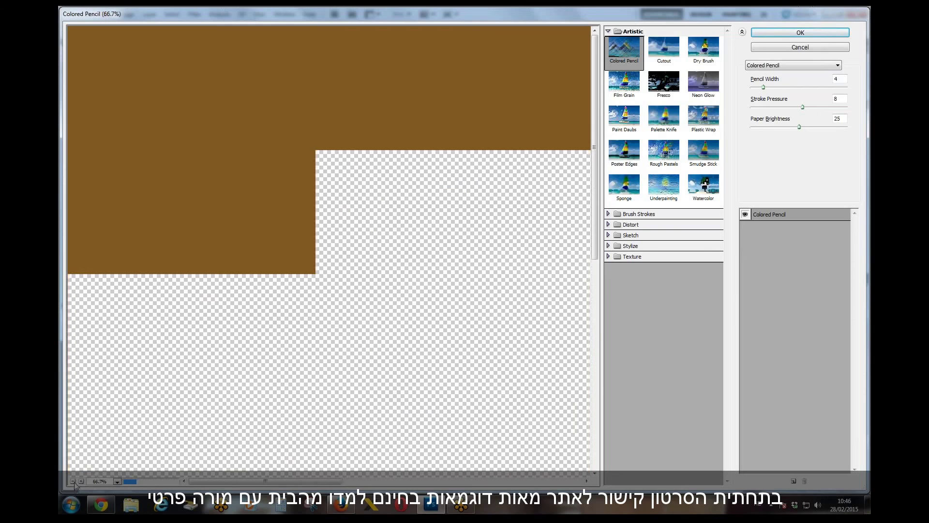
{"action": "left_click", "coordinate": [72, 481]}
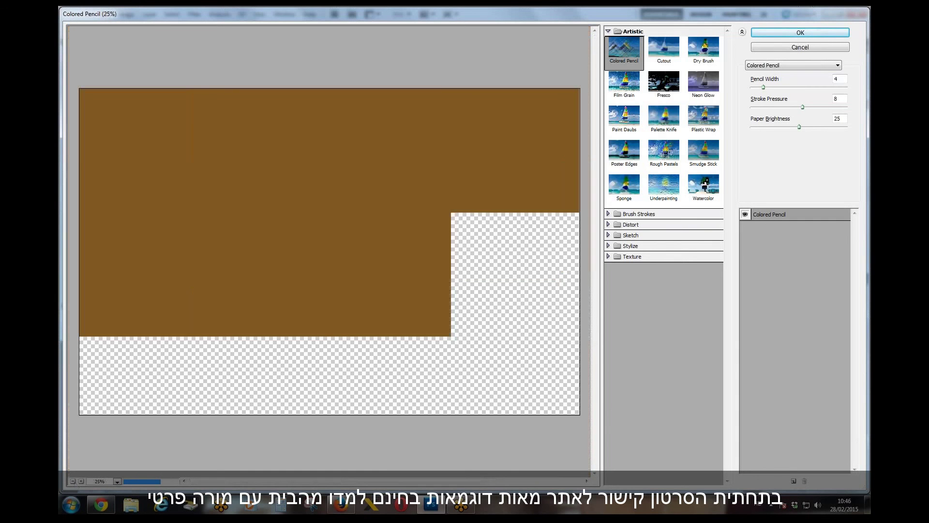
{"action": "left_click", "coordinate": [609, 257]}
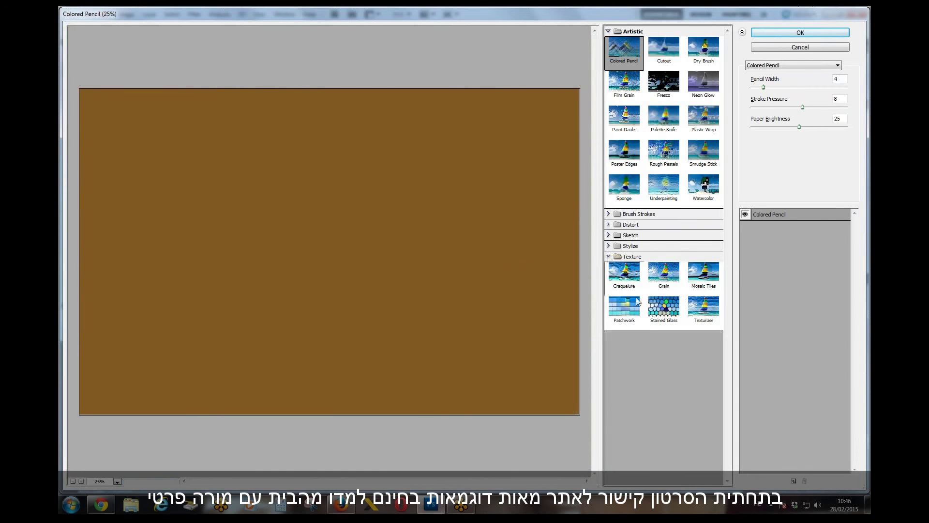
{"action": "left_click", "coordinate": [630, 308]}
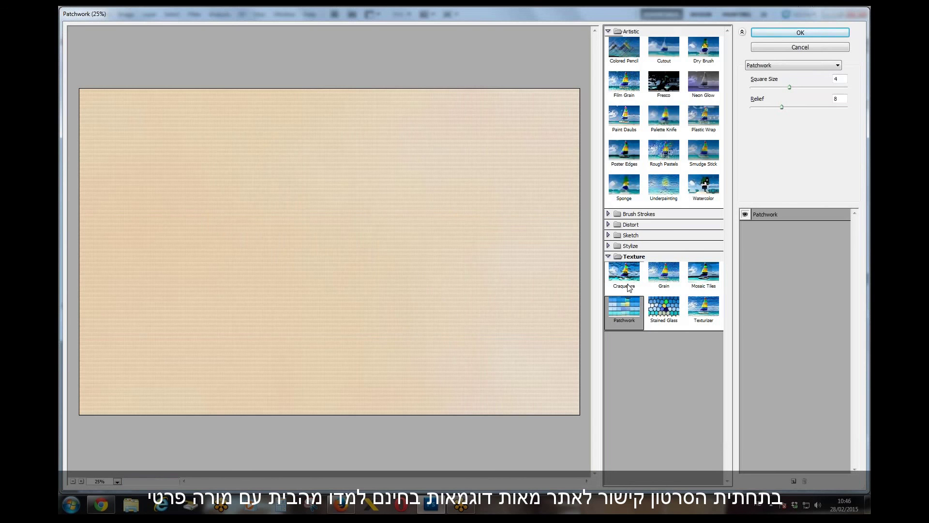
{"action": "left_click", "coordinate": [801, 33]}
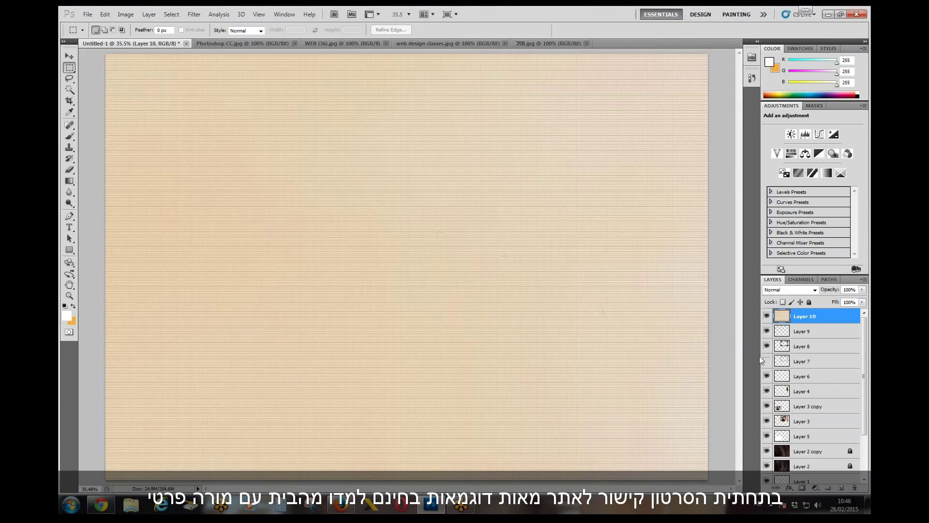
Compare the page with and without the textured Layer 10, try its opacity at 25%, and restore it to 100%.
{"action": "left_click", "coordinate": [767, 316]}
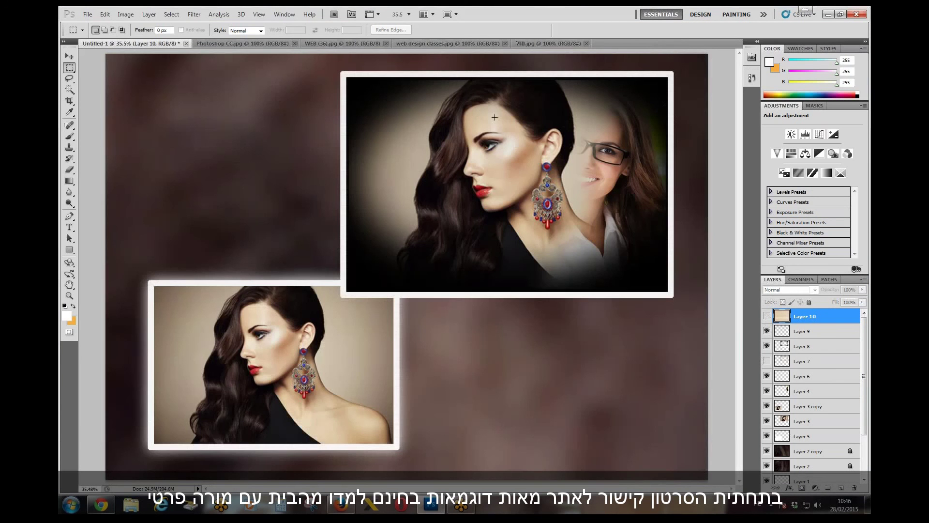
{"action": "left_click", "coordinate": [766, 315]}
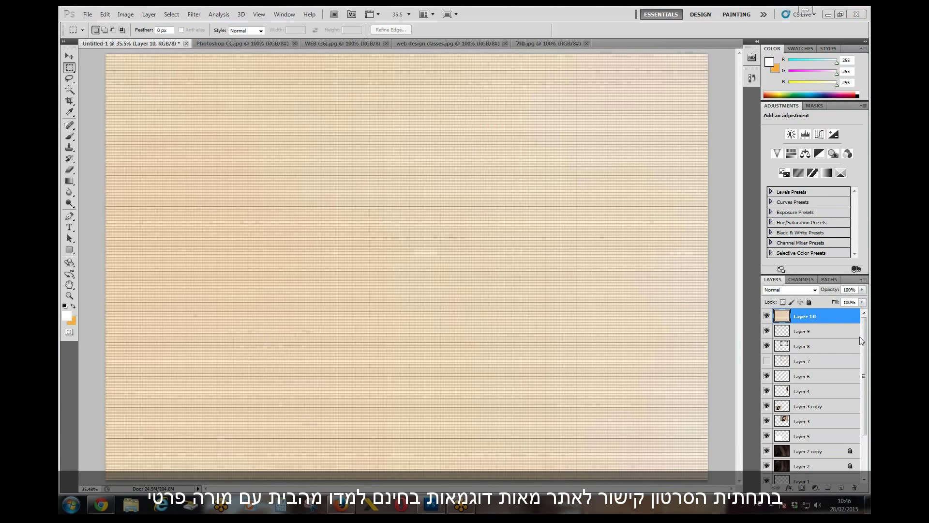
{"action": "left_click", "coordinate": [862, 290]}
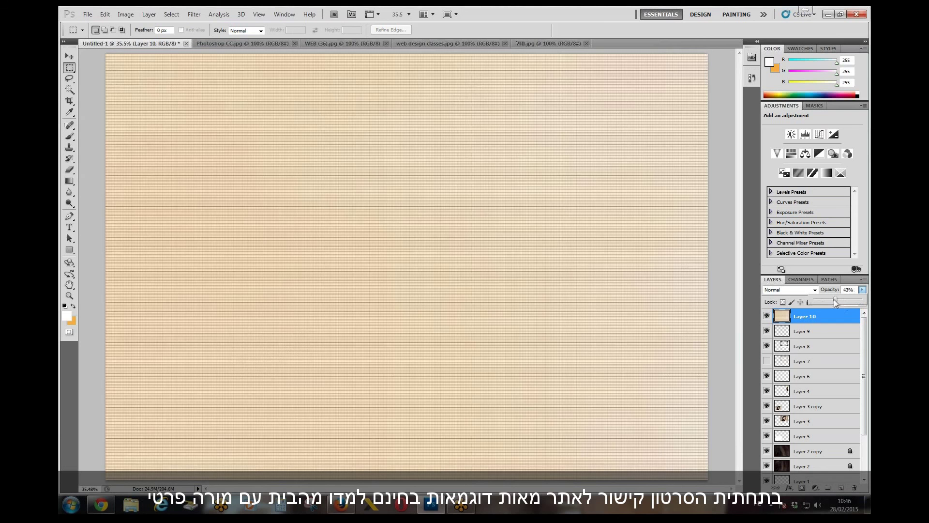
{"action": "left_click_drag", "start_coordinate": [827, 301], "coordinate": [826, 300]}
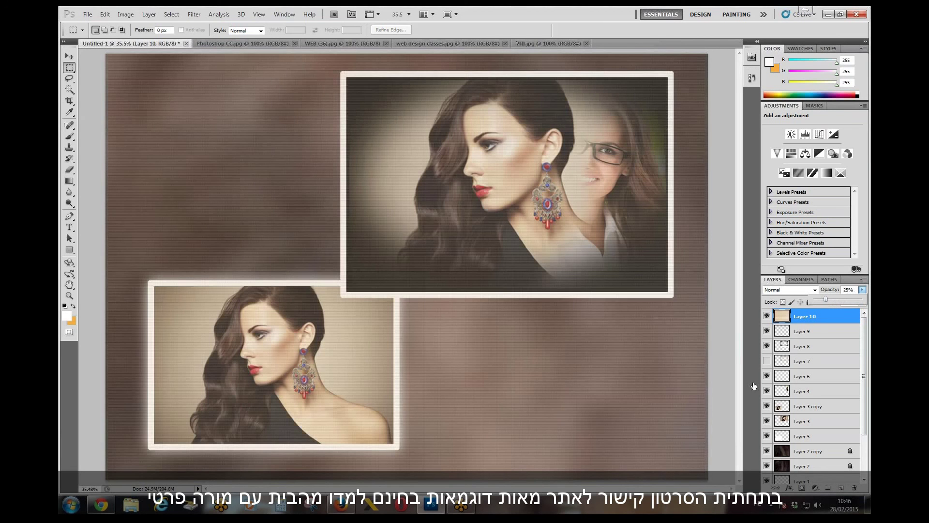
{"action": "left_click_drag", "start_coordinate": [825, 301], "coordinate": [862, 300]}
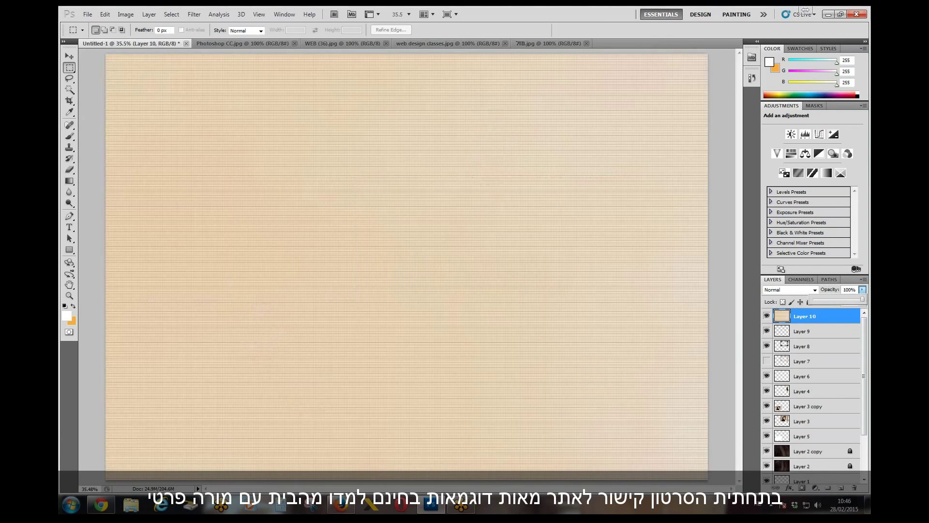
Set the blending mode of the textured Layer 10 to Multiply.
{"action": "left_click", "coordinate": [781, 290]}
{"action": "left_click", "coordinate": [789, 73]}
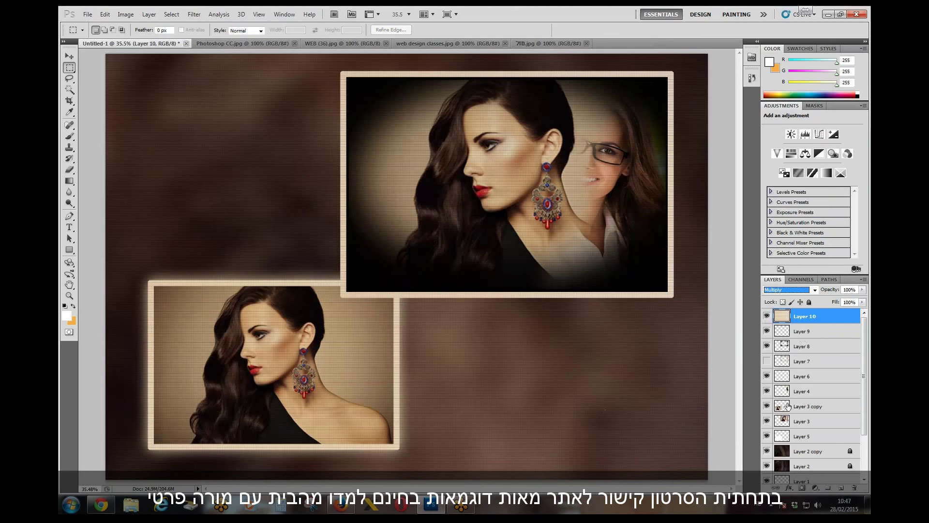
Add a new layer above the textured one and fill it with white.
{"action": "left_click", "coordinate": [842, 488]}
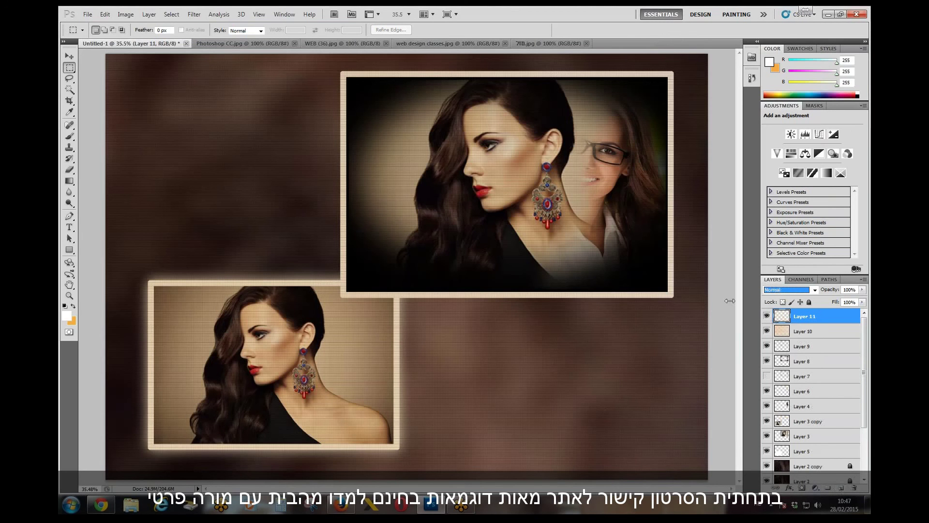
{"action": "left_click", "coordinate": [105, 14]}
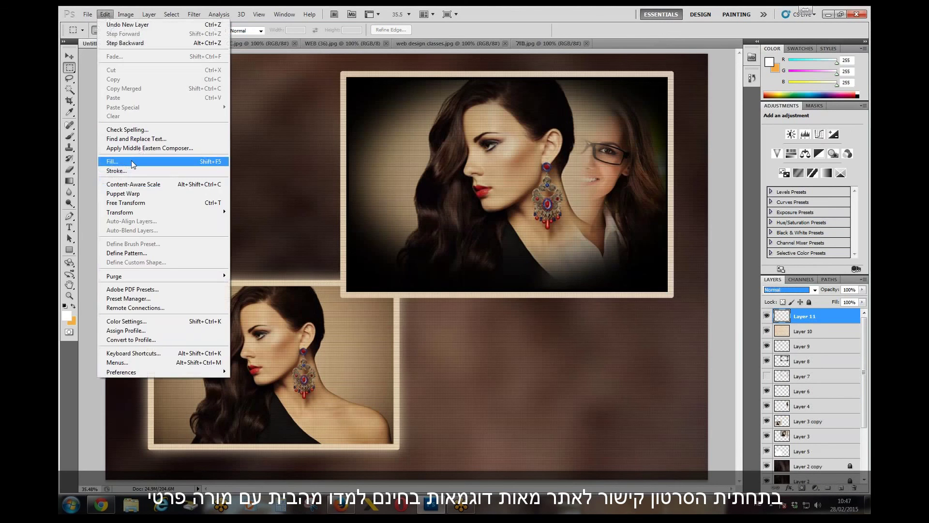
{"action": "left_click", "coordinate": [132, 161]}
{"action": "left_click", "coordinate": [455, 161]}
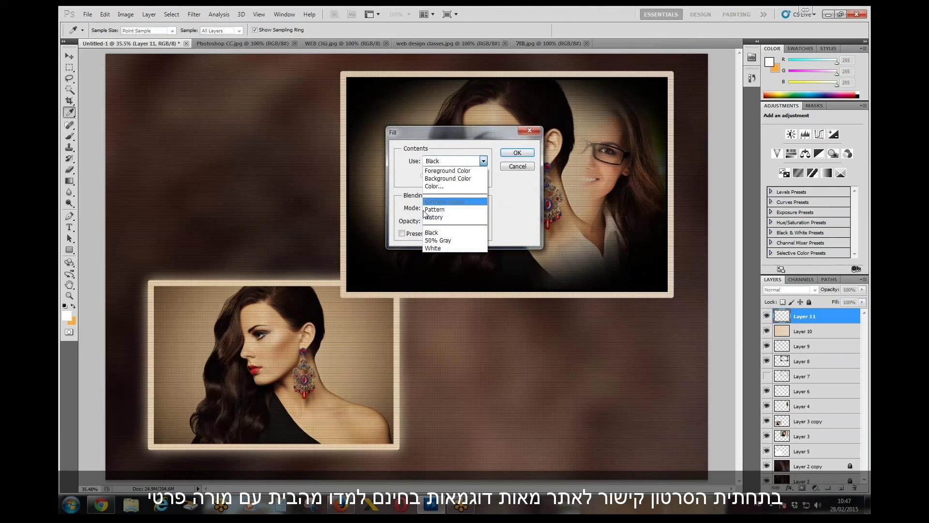
{"action": "left_click", "coordinate": [432, 248]}
{"action": "left_click", "coordinate": [517, 152]}
{"action": "key", "text": "m"}
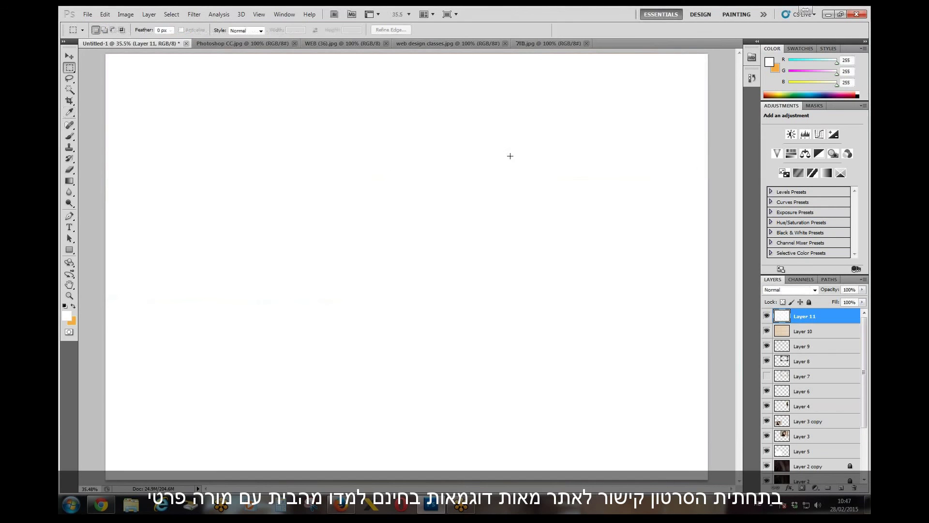
Bring the portrait from web design classes.jpg onto the white page and enlarge it with Free Transform to most of the page height.
{"action": "left_click", "coordinate": [69, 56]}
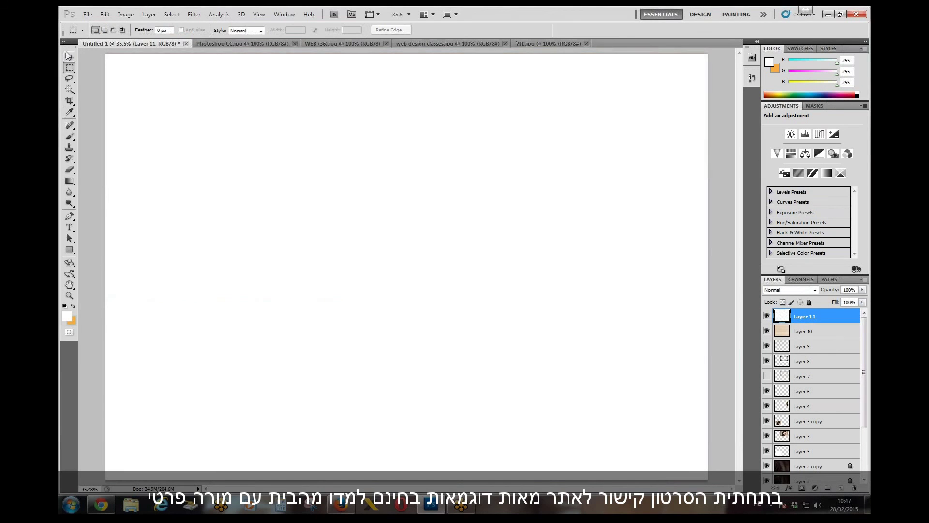
{"action": "left_click", "coordinate": [440, 44]}
{"action": "left_click_drag", "start_coordinate": [455, 248], "coordinate": [348, 238]}
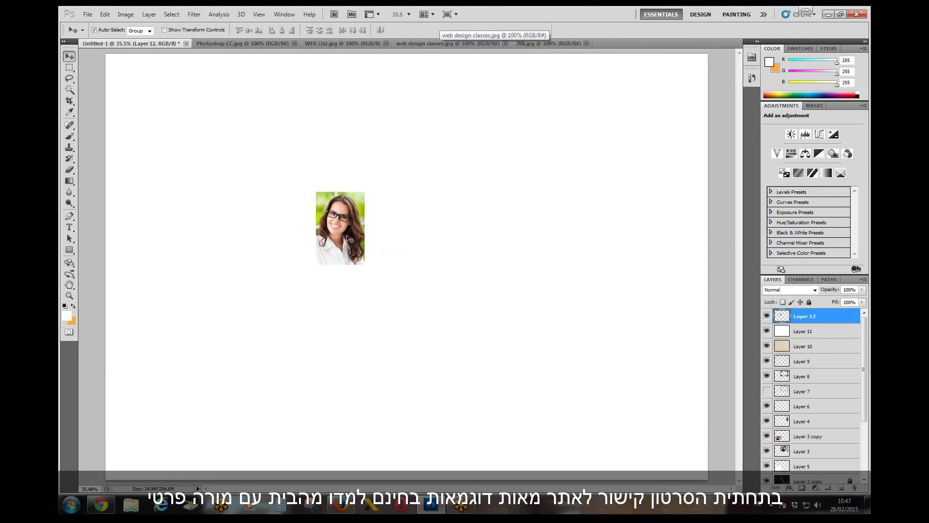
{"action": "key", "text": "ctrl+t"}
{"action": "left_click_drag", "start_coordinate": [379, 276], "coordinate": [491, 443]}
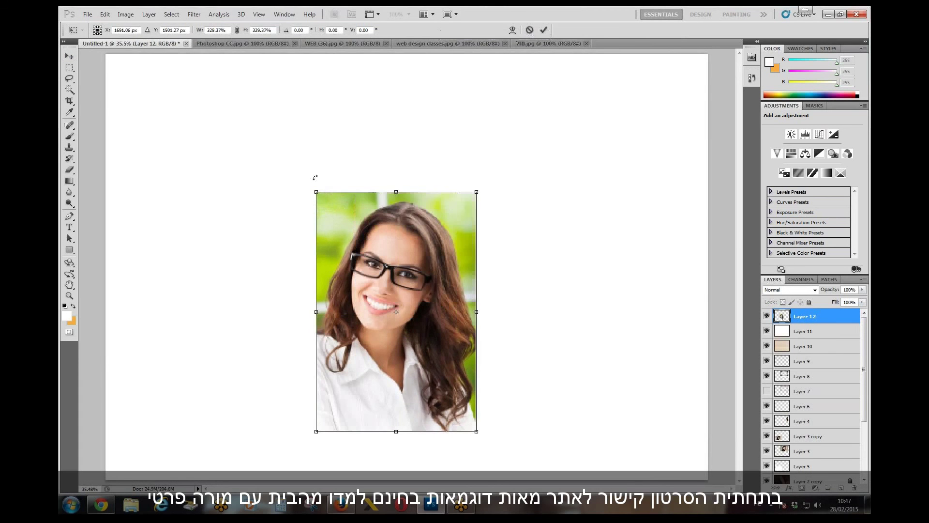
{"action": "left_click_drag", "start_coordinate": [316, 193], "coordinate": [260, 109]}
{"action": "key", "text": "Return"}
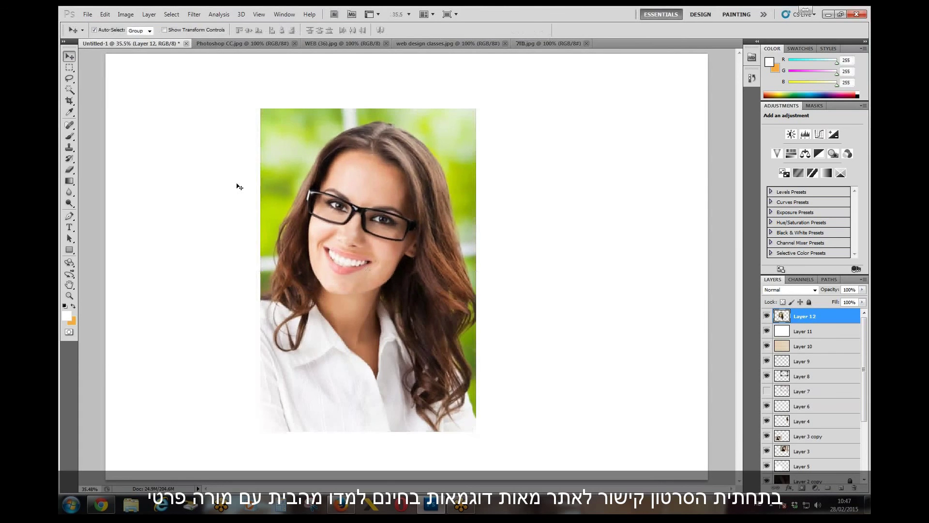
Desaturate the enlarged portrait of the woman with glasses to black and white.
{"action": "left_click", "coordinate": [126, 14]}
{"action": "mouse_move", "coordinate": [145, 38]}
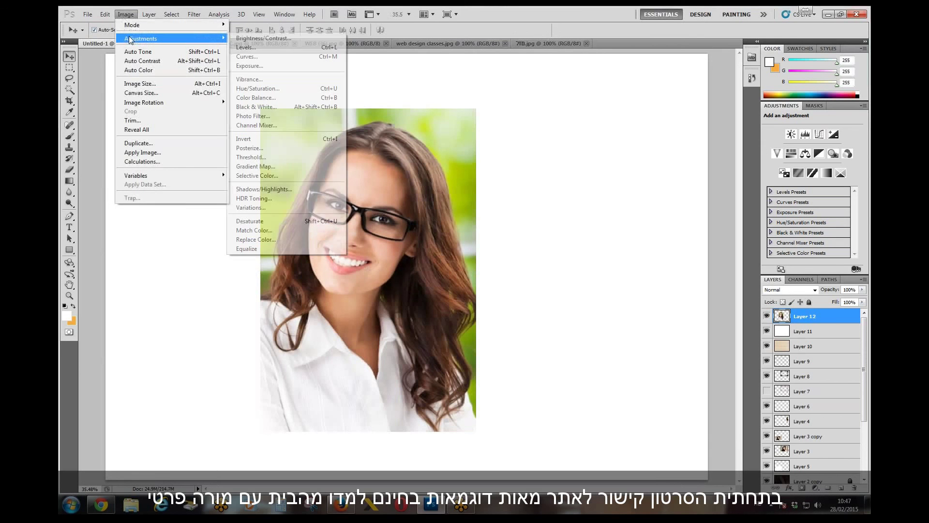
{"action": "left_click", "coordinate": [279, 225]}
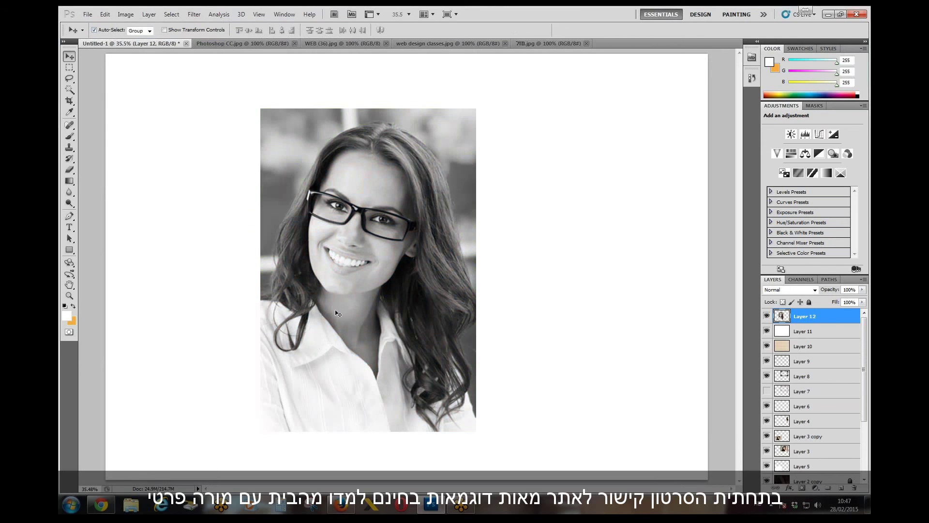
Apply a Photo Filter to the black-and-white portrait with custom colour d0c0aa and a density of about 66%.
{"action": "left_click", "coordinate": [125, 15]}
{"action": "mouse_move", "coordinate": [143, 38]}
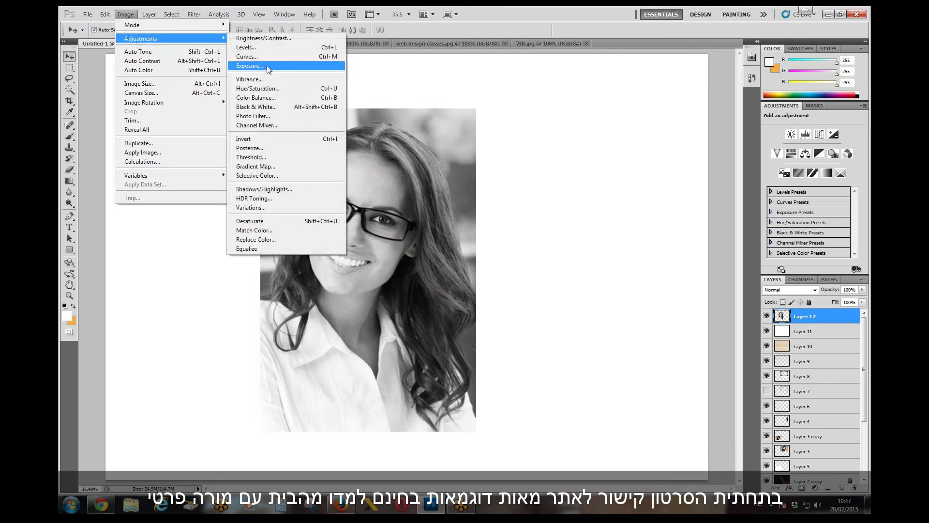
{"action": "left_click", "coordinate": [267, 117]}
{"action": "left_click_drag", "start_coordinate": [427, 138], "coordinate": [563, 130]}
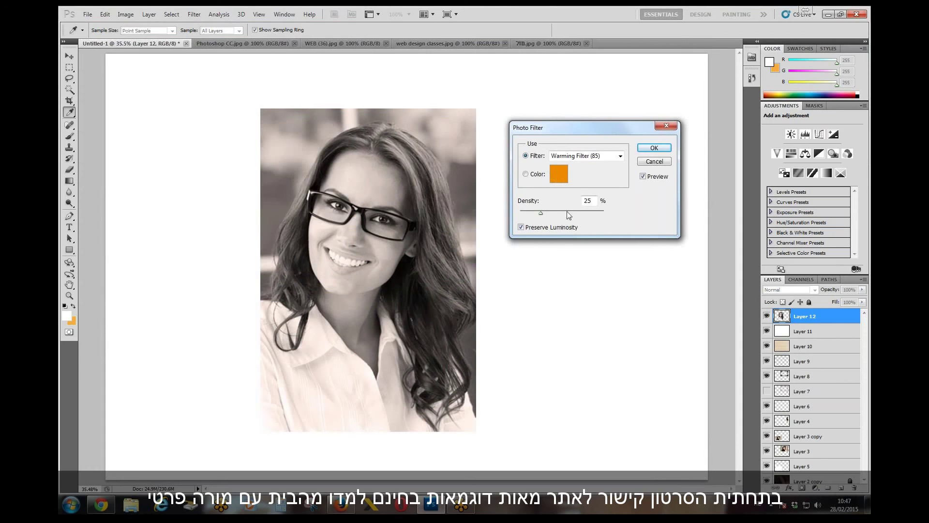
{"action": "left_click", "coordinate": [557, 183]}
{"action": "left_click", "coordinate": [362, 158]}
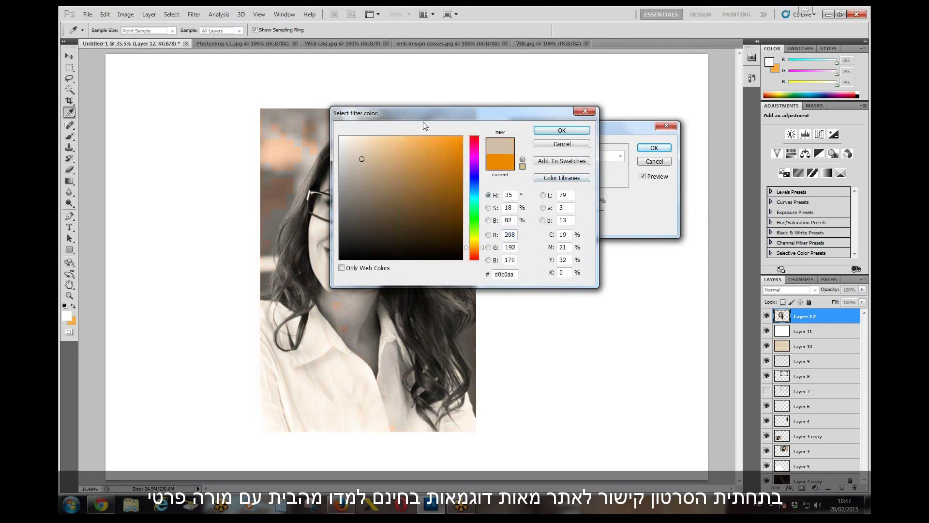
{"action": "left_click_drag", "start_coordinate": [425, 126], "coordinate": [602, 160]}
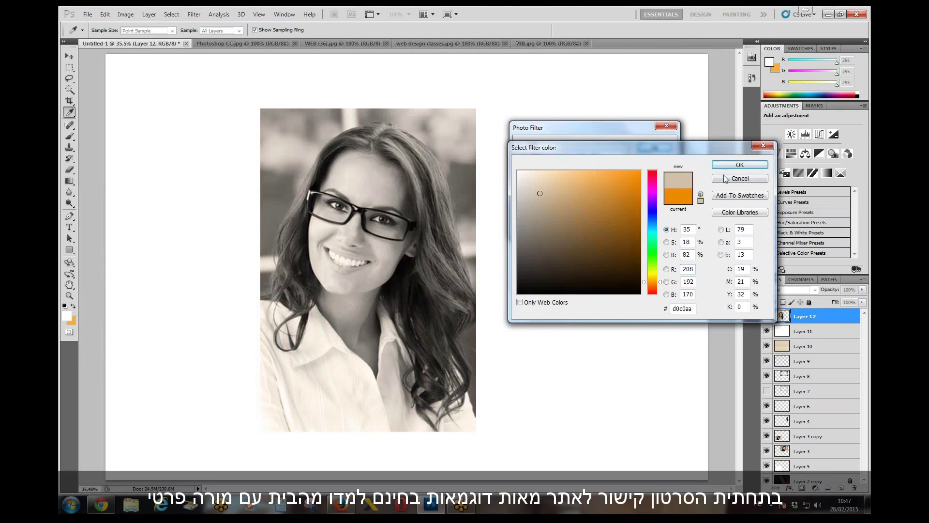
{"action": "left_click", "coordinate": [739, 164]}
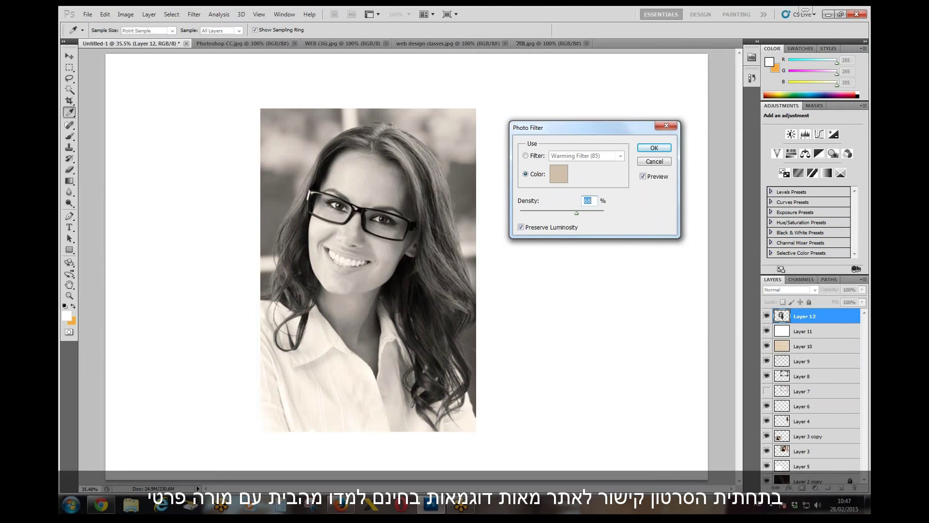
{"action": "left_click", "coordinate": [658, 149]}
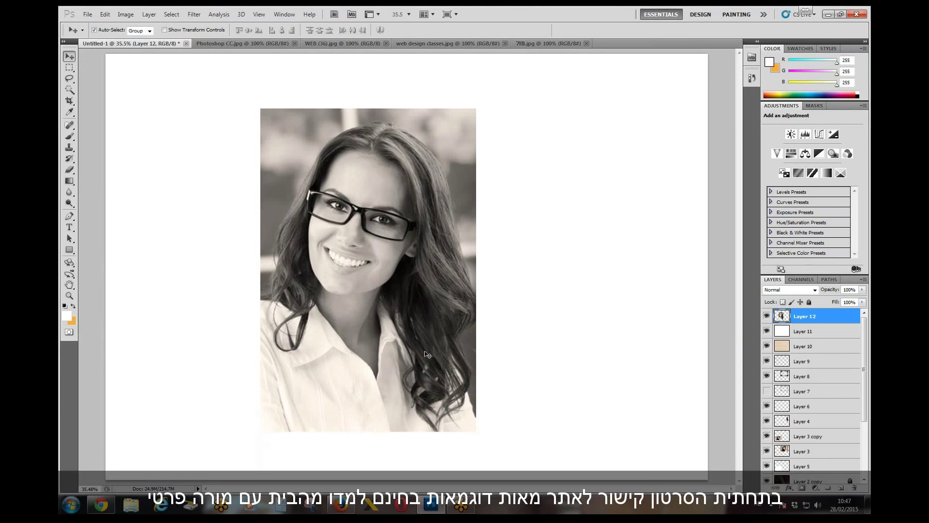
Bring the colour portrait of the woman with glasses onto the page again and enlarge it with Free Transform to cover the toned portrait.
{"action": "left_click", "coordinate": [225, 43]}
{"action": "left_click", "coordinate": [527, 43]}
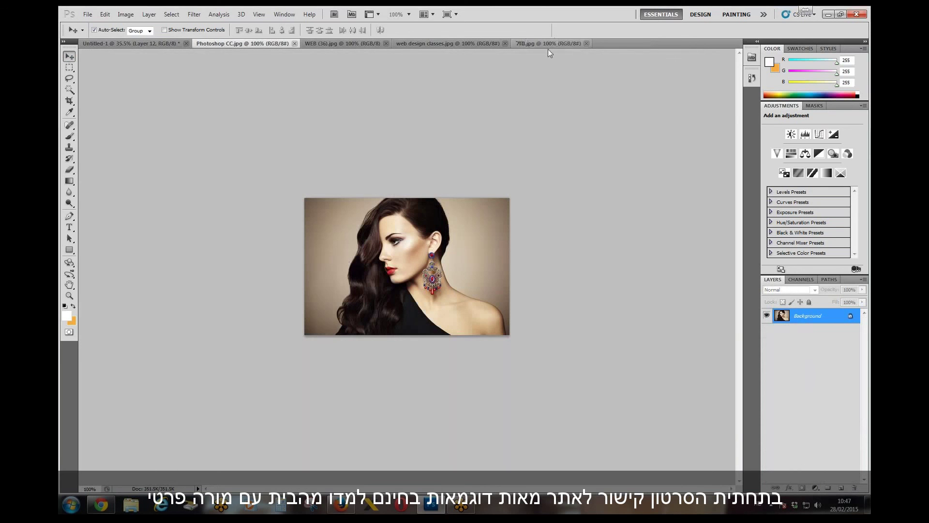
{"action": "left_click_drag", "start_coordinate": [126, 46], "coordinate": [192, 230]}
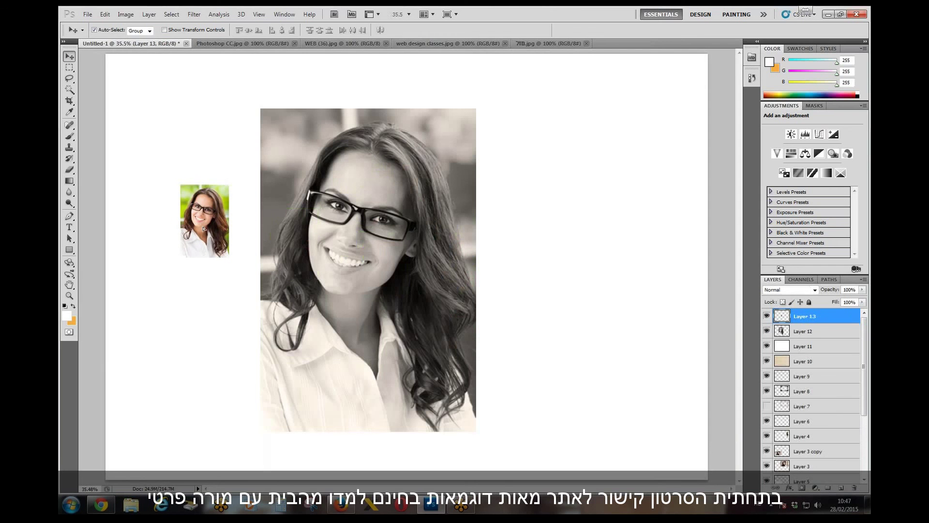
{"action": "key", "text": "ctrl+t"}
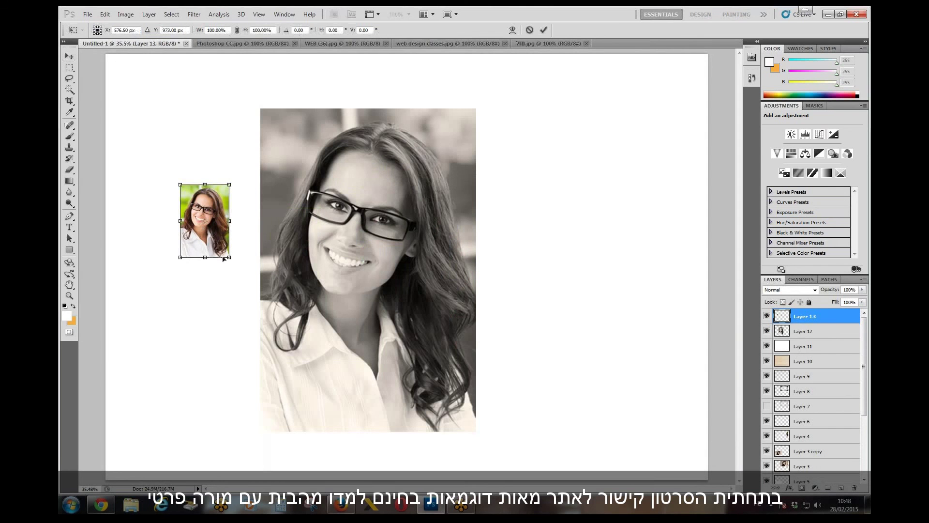
{"action": "left_click_drag", "start_coordinate": [235, 263], "coordinate": [473, 460]}
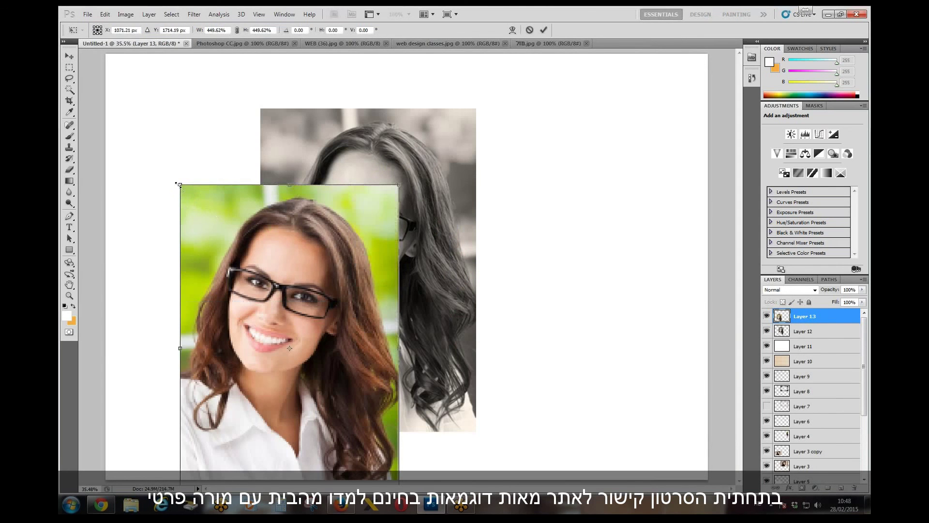
{"action": "left_click_drag", "start_coordinate": [178, 184], "coordinate": [145, 129]}
{"action": "left_click_drag", "start_coordinate": [262, 332], "coordinate": [341, 275]}
{"action": "key", "text": "Return"}
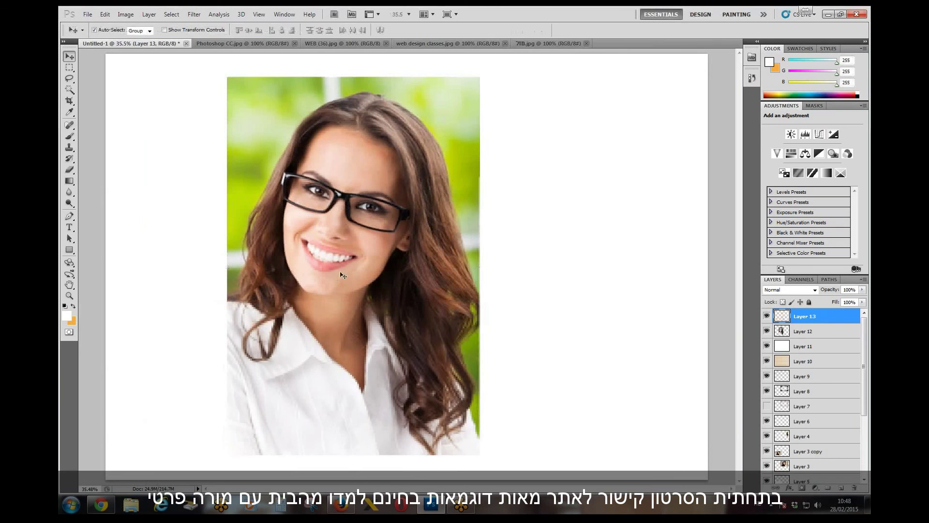
Lasso freehand around the woman's face, neck and inner hair, feather the selection, and invert it.
{"action": "left_click", "coordinate": [69, 78]}
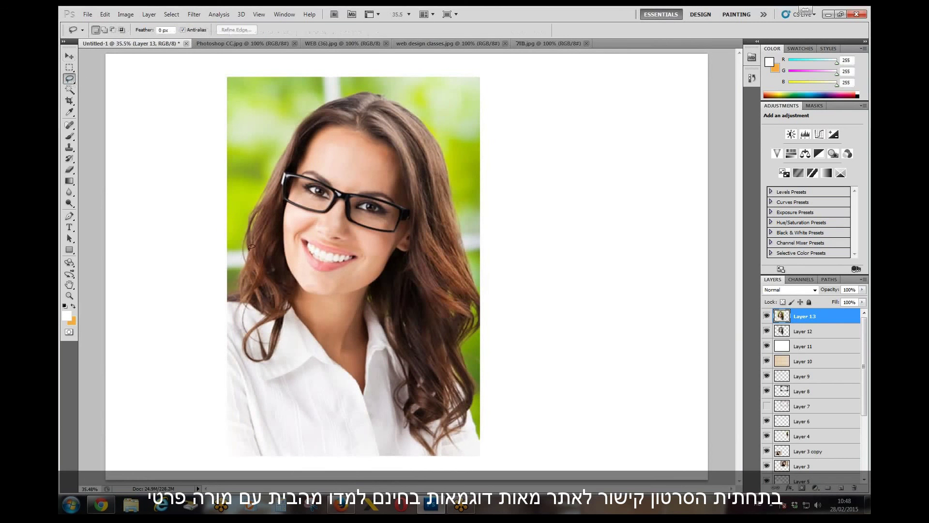
{"action": "mouse_move", "coordinate": [254, 227]}
{"action": "left_mouse_down"}
{"action": "mouse_move", "coordinate": [297, 114]}
{"action": "mouse_move", "coordinate": [349, 95]}
{"action": "mouse_move", "coordinate": [395, 121]}
{"action": "mouse_move", "coordinate": [438, 180]}
{"action": "mouse_move", "coordinate": [417, 278]}
{"action": "mouse_move", "coordinate": [449, 354]}
{"action": "mouse_move", "coordinate": [418, 425]}
{"action": "mouse_move", "coordinate": [290, 362]}
{"action": "mouse_move", "coordinate": [297, 296]}
{"action": "mouse_move", "coordinate": [256, 266]}
{"action": "left_mouse_up"}
{"action": "right_click", "coordinate": [338, 214]}
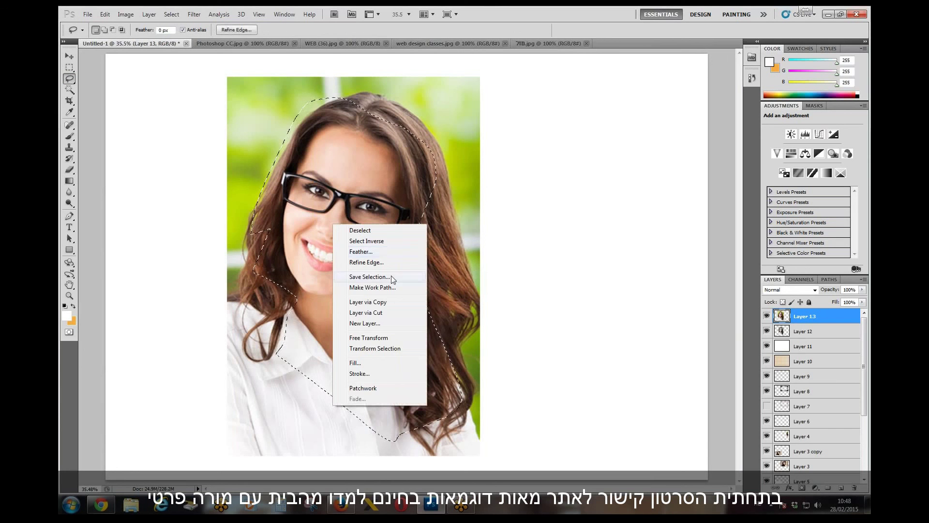
{"action": "left_click", "coordinate": [384, 249]}
{"action": "key", "text": "Return"}
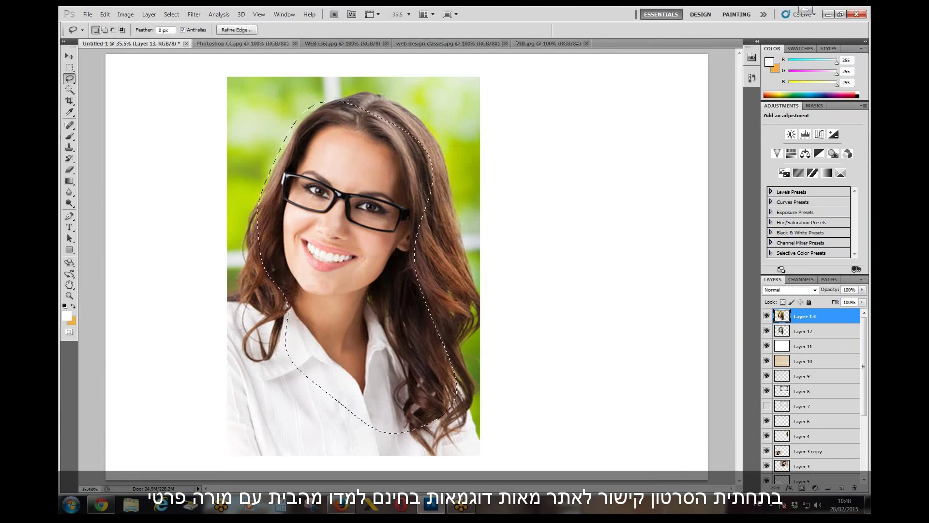
{"action": "left_click", "coordinate": [171, 14]}
{"action": "left_click", "coordinate": [179, 48]}
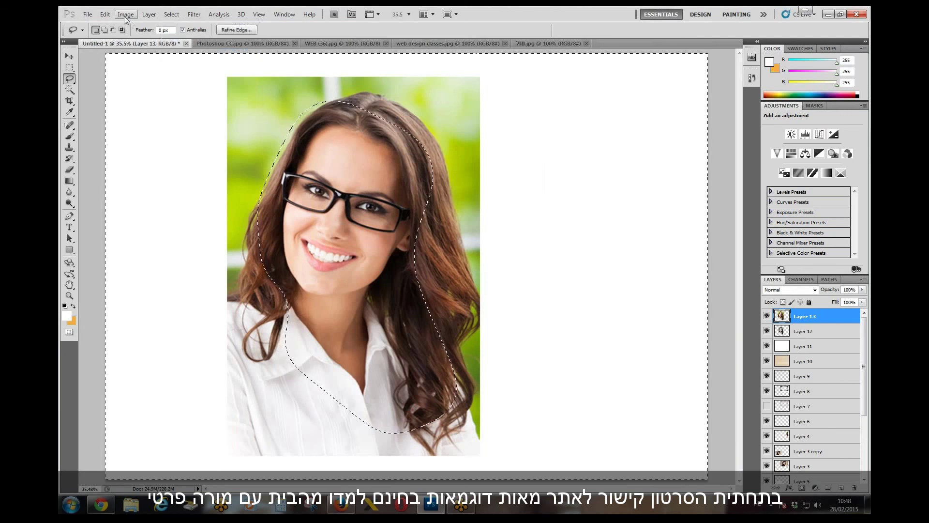
Apply a Black & White adjustment with the Default preset to the area around the face, and deselect.
{"action": "left_click", "coordinate": [125, 15]}
{"action": "mouse_move", "coordinate": [141, 38]}
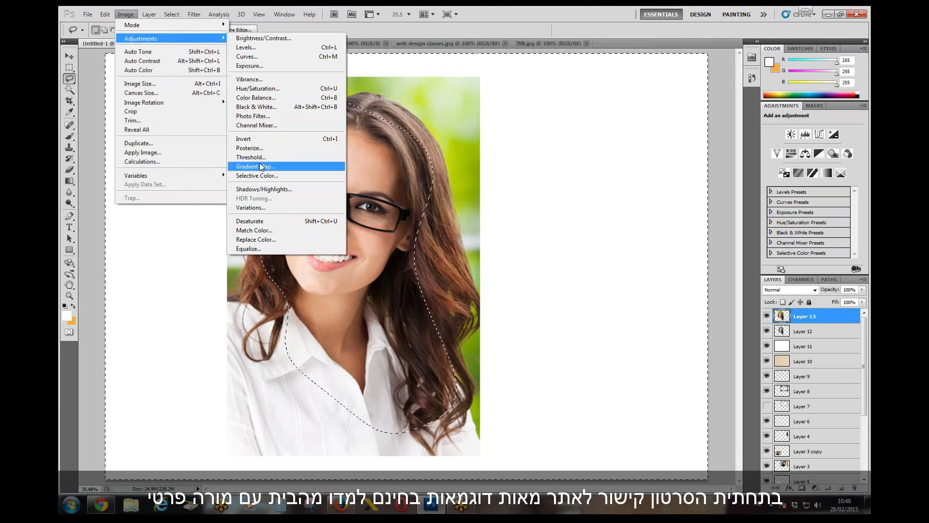
{"action": "left_click", "coordinate": [257, 97]}
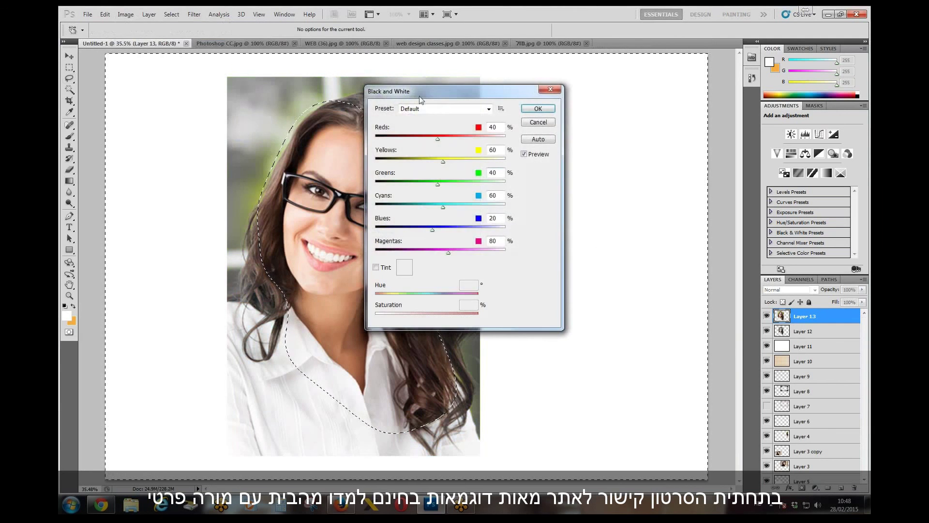
{"action": "left_click_drag", "start_coordinate": [435, 88], "coordinate": [634, 101]}
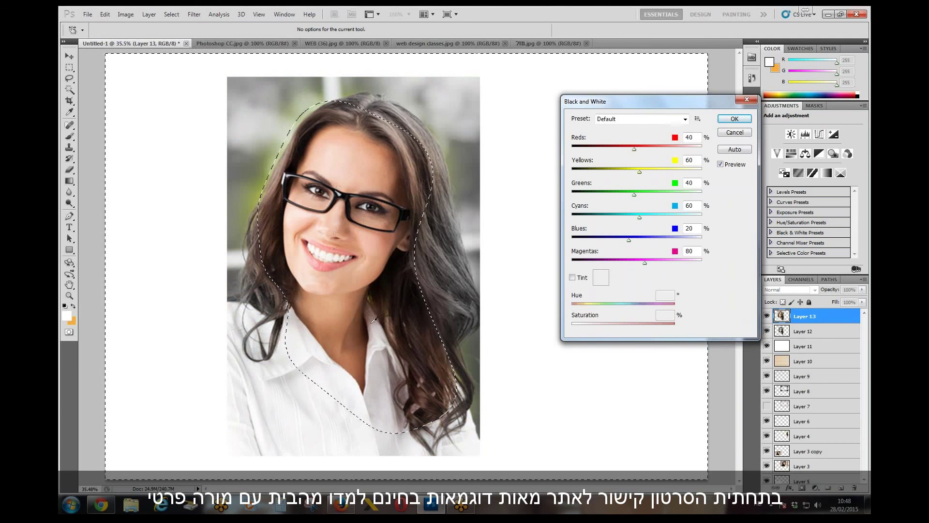
{"action": "left_click", "coordinate": [735, 119]}
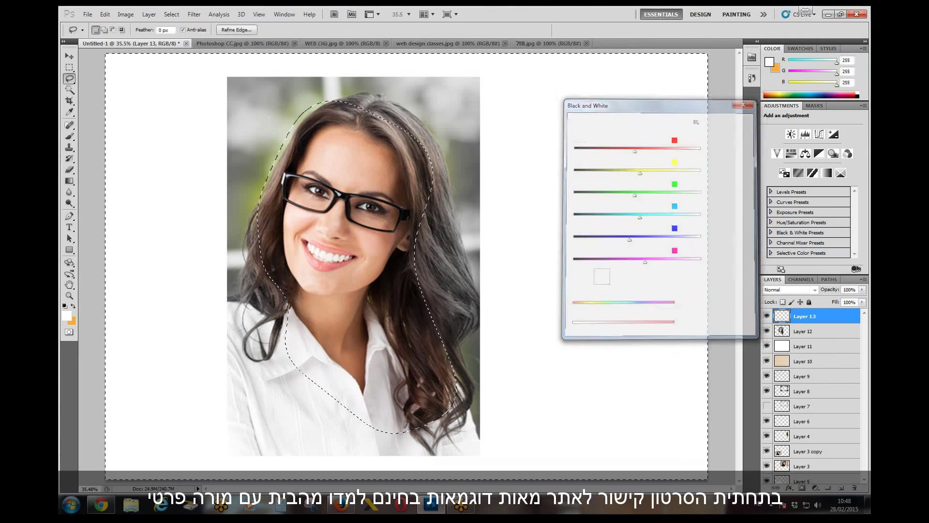
{"action": "left_click", "coordinate": [590, 304]}
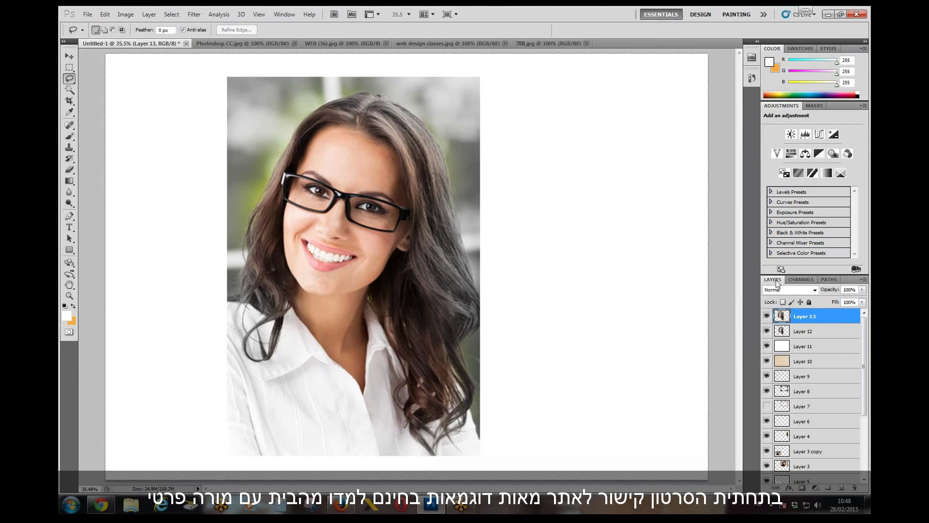
Float the Layers panel over the canvas and lengthen it to show most of the layer stack.
{"action": "left_click_drag", "start_coordinate": [775, 279], "coordinate": [608, 149]}
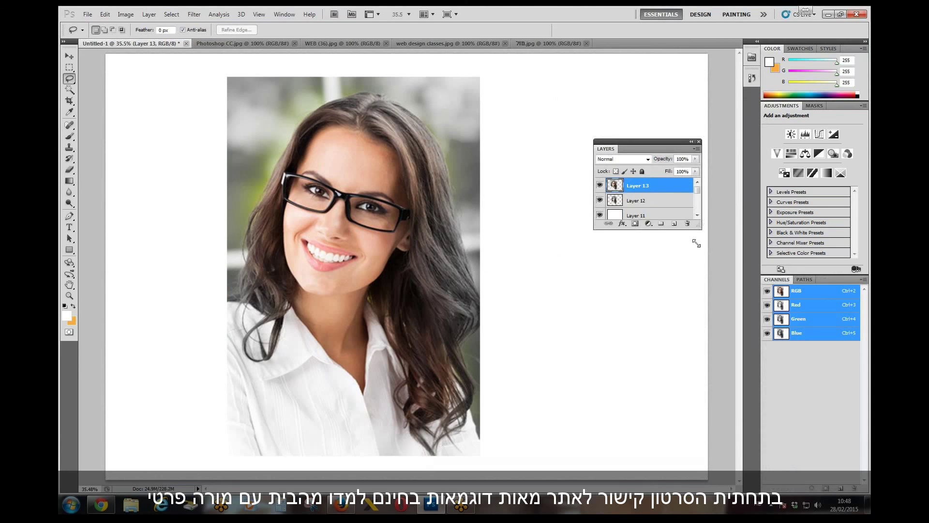
{"action": "left_click_drag", "start_coordinate": [697, 243], "coordinate": [692, 404]}
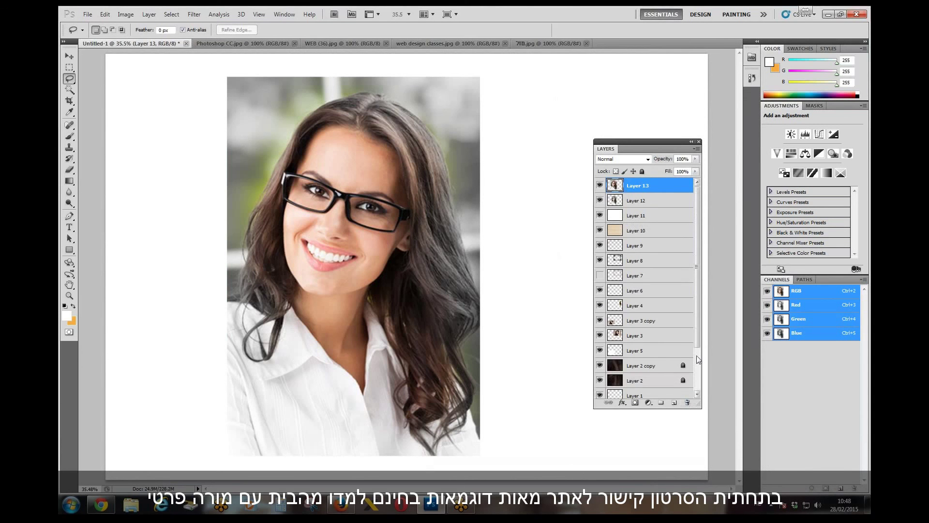
{"action": "scroll", "coordinate": [696, 370], "scroll_direction": "down", "scroll_amount": 4}
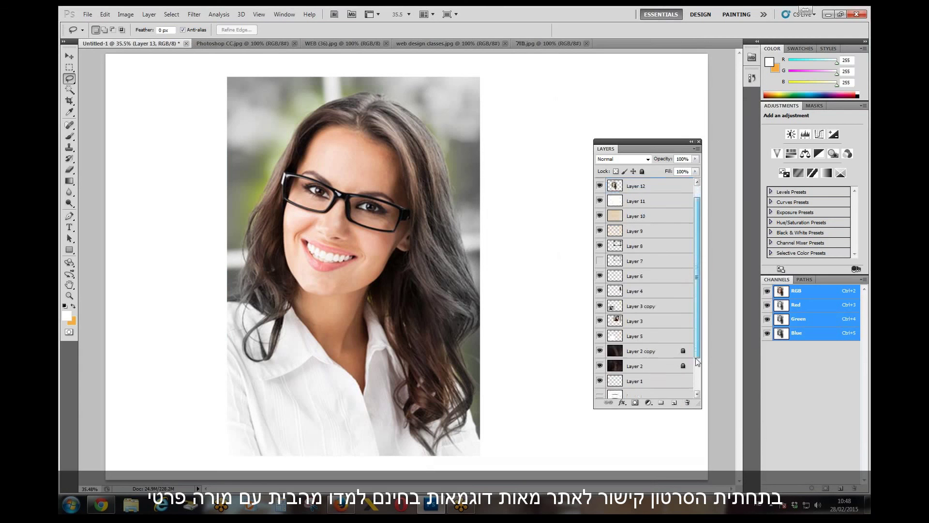
Convert the locked black Background into a regular layer named Layer 0 and move it up between Layer 10 and Layer 9.
{"action": "double_click", "coordinate": [666, 391]}
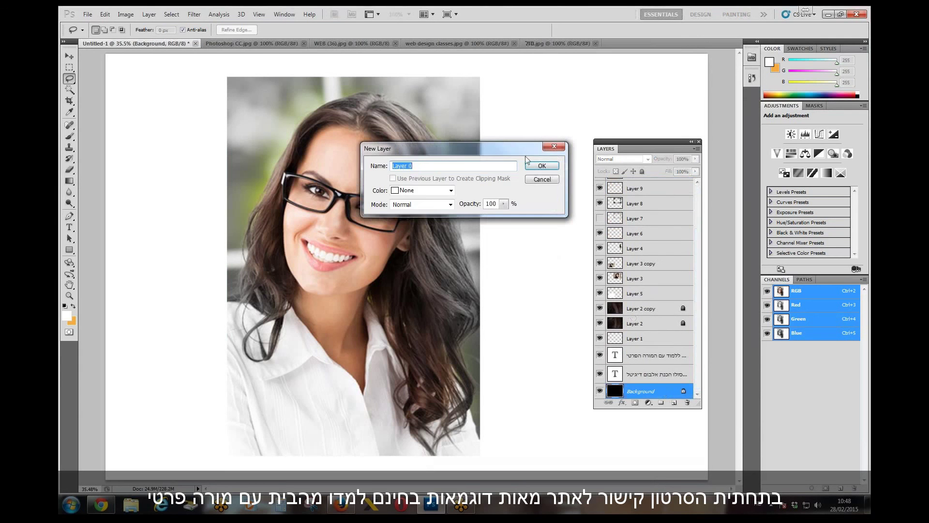
{"action": "left_click", "coordinate": [542, 162]}
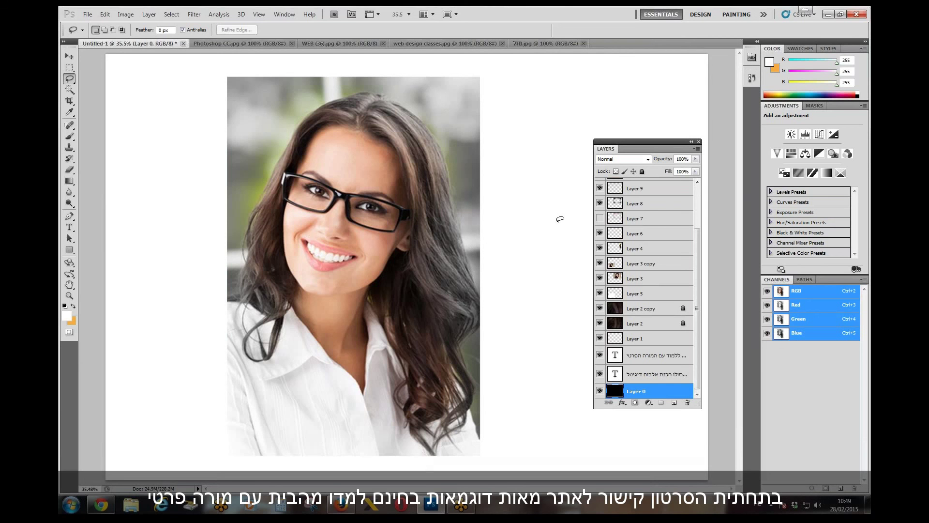
{"action": "left_click_drag", "start_coordinate": [641, 390], "coordinate": [644, 186]}
{"action": "scroll", "coordinate": [686, 230], "scroll_direction": "up", "scroll_amount": 2}
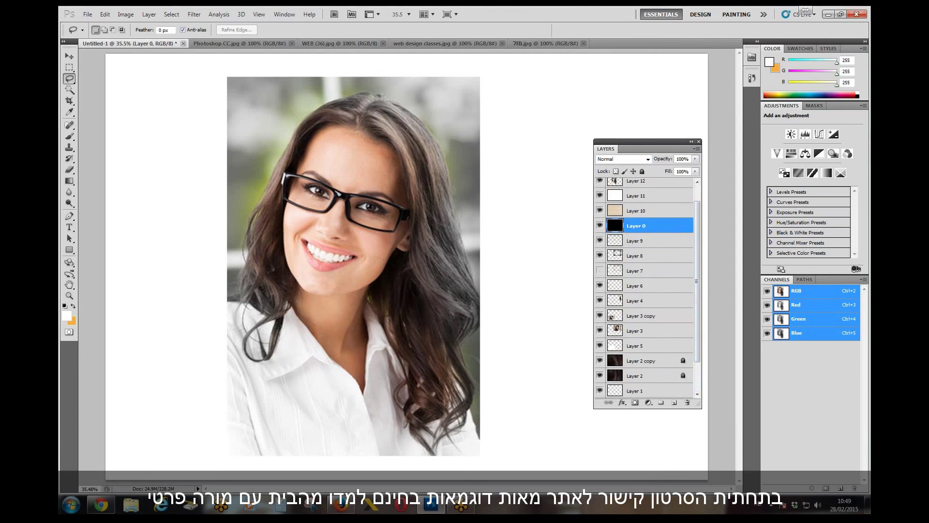
Close the GoToMeeting window.
{"action": "right_click", "coordinate": [460, 506]}
{"action": "left_click", "coordinate": [472, 481]}
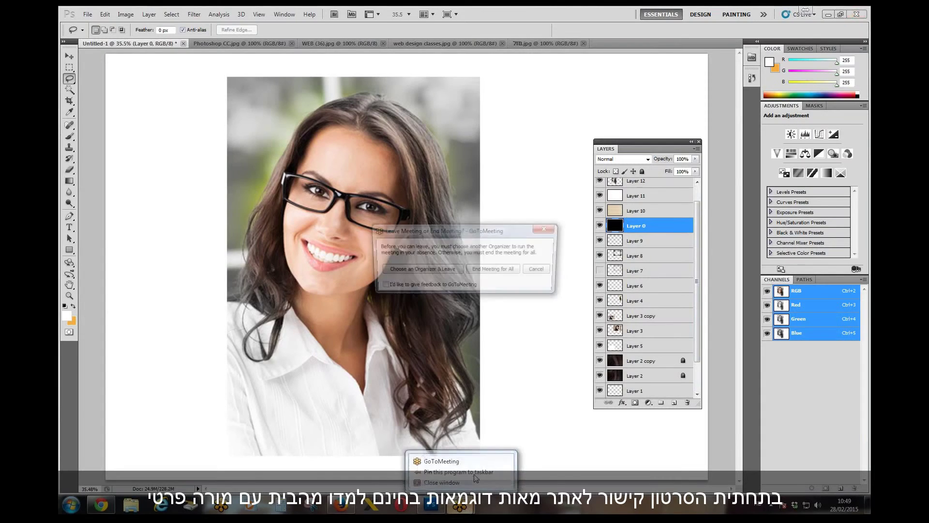